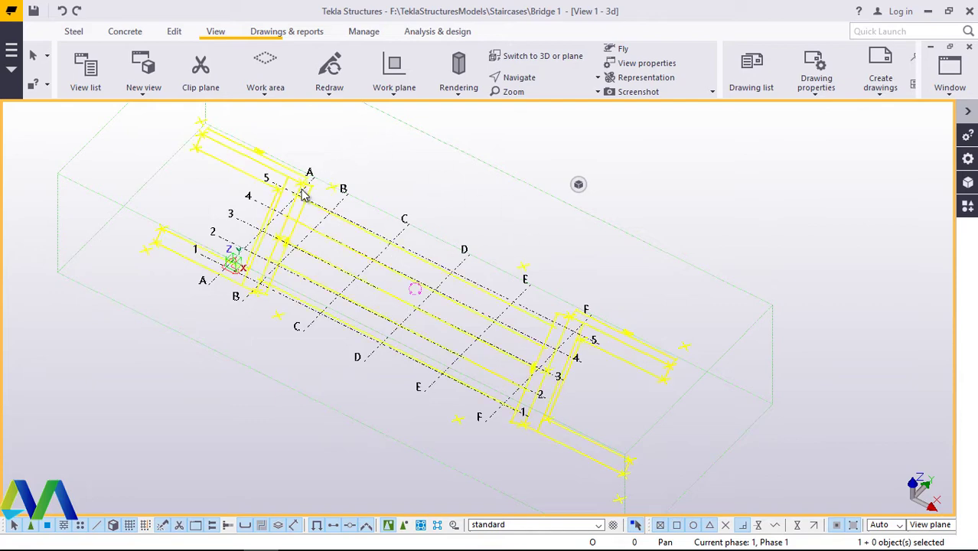
# Step: Switch the bridge model to a flat plan view and zoom around grids A–F and 1–5
pyautogui.scroll(4, 306, 170)
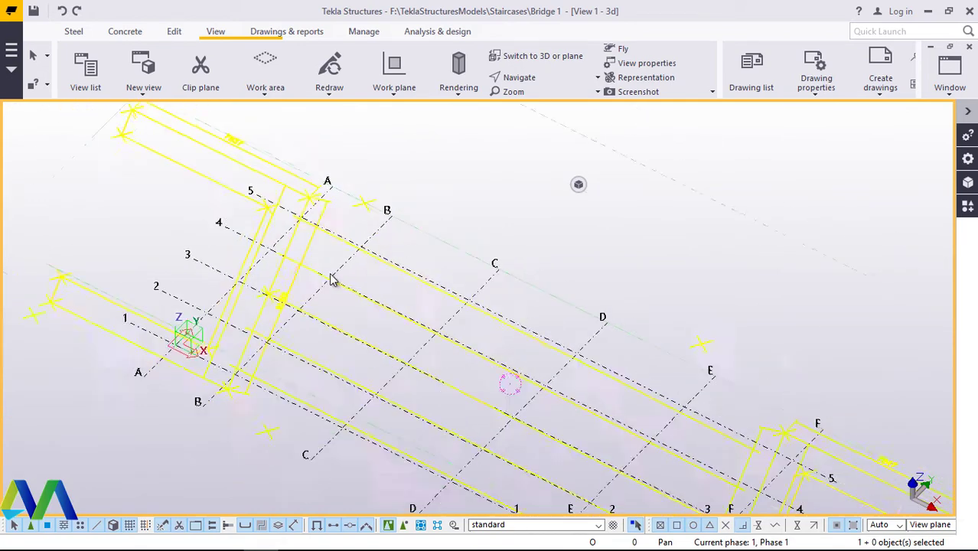
pyautogui.scroll(3, 335, 279)
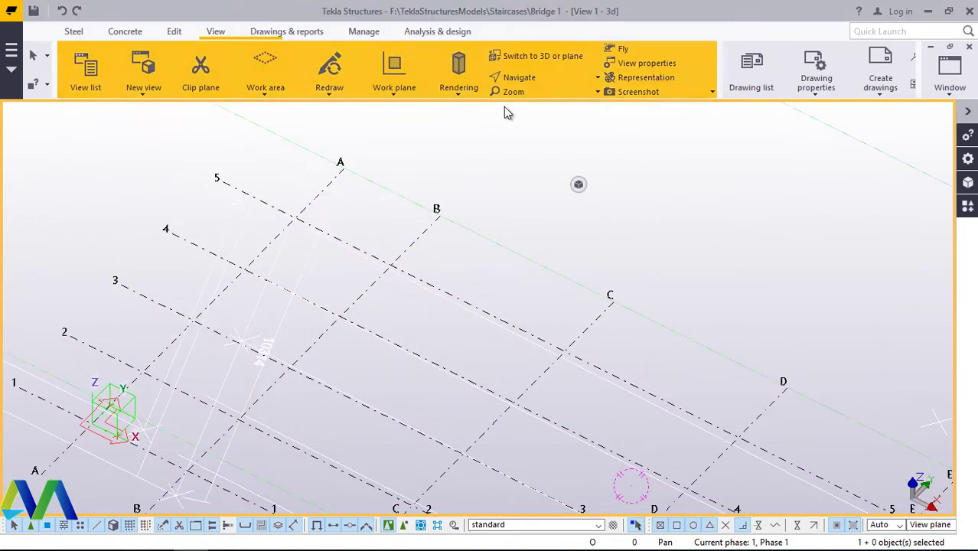
pyautogui.click(540, 61)
pyautogui.scroll(4, 361, 327)
pyautogui.scroll(-5, 362, 350)
pyautogui.scroll(6, 365, 349)
pyautogui.scroll(-2, 365, 368)
pyautogui.scroll(-1, 364, 368)
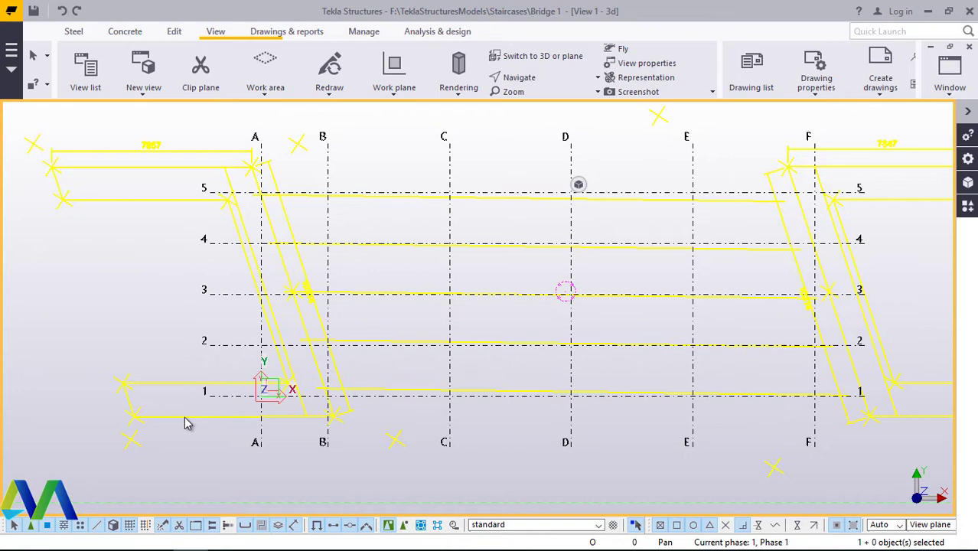
pyautogui.scroll(5, 164, 432)
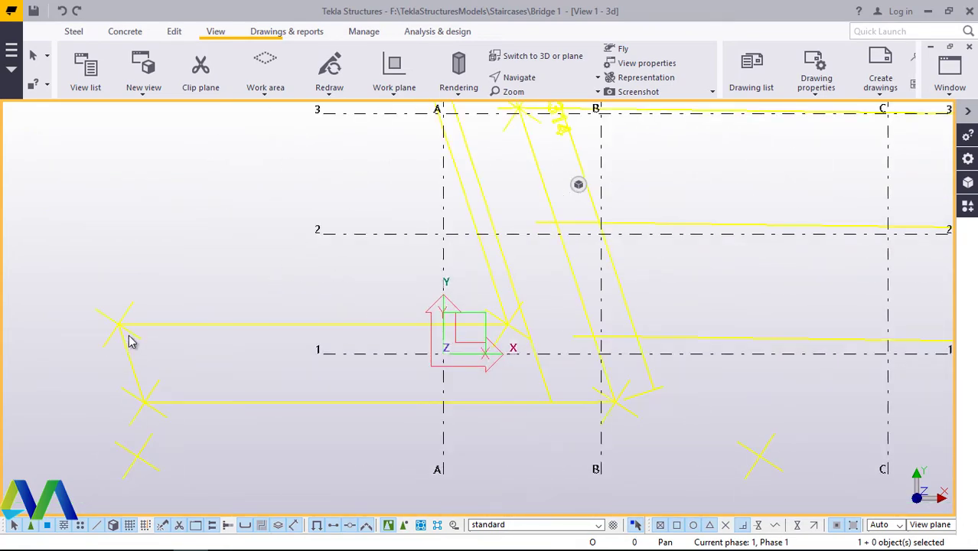
pyautogui.scroll(-7, 138, 367)
pyautogui.scroll(4, 605, 390)
pyautogui.scroll(-5, 735, 366)
pyautogui.scroll(3, 596, 332)
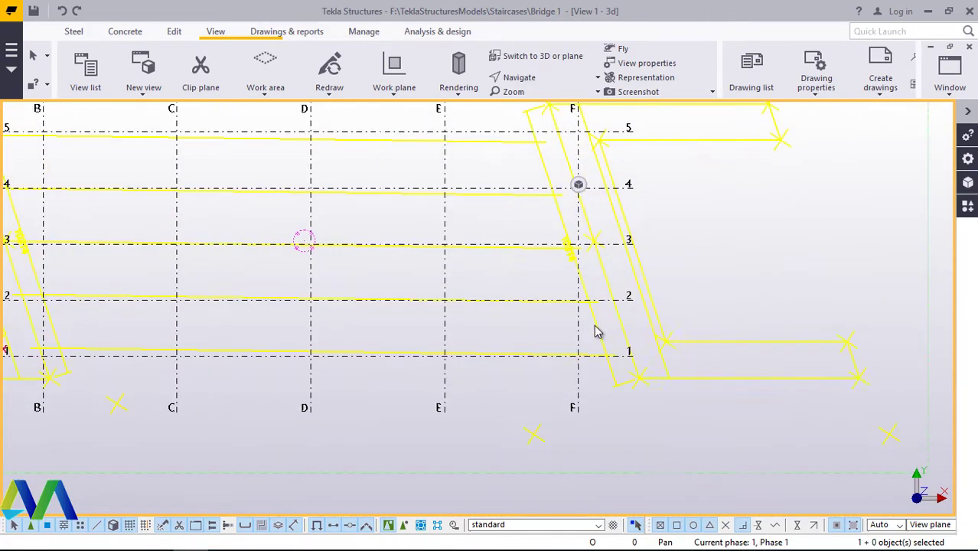
pyautogui.scroll(-4, 657, 337)
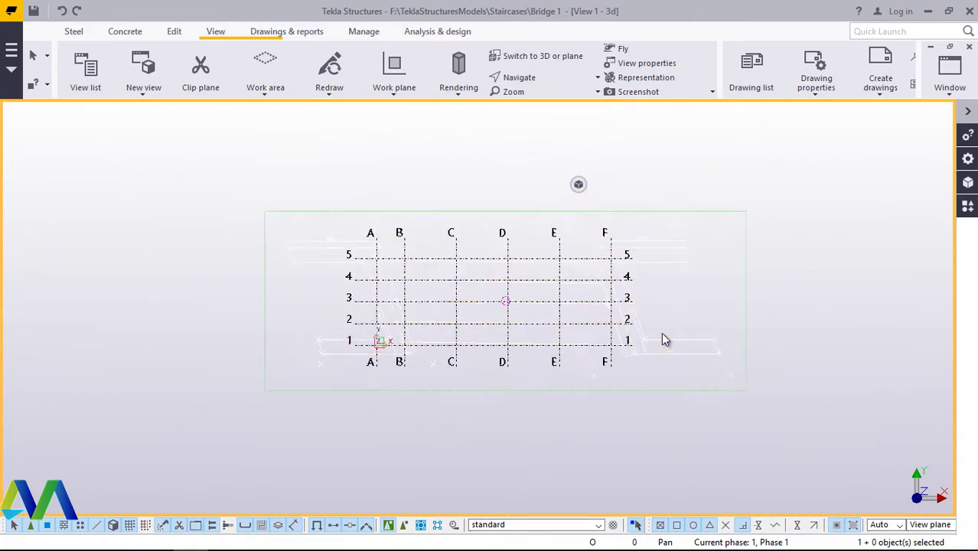
pyautogui.scroll(2, 662, 332)
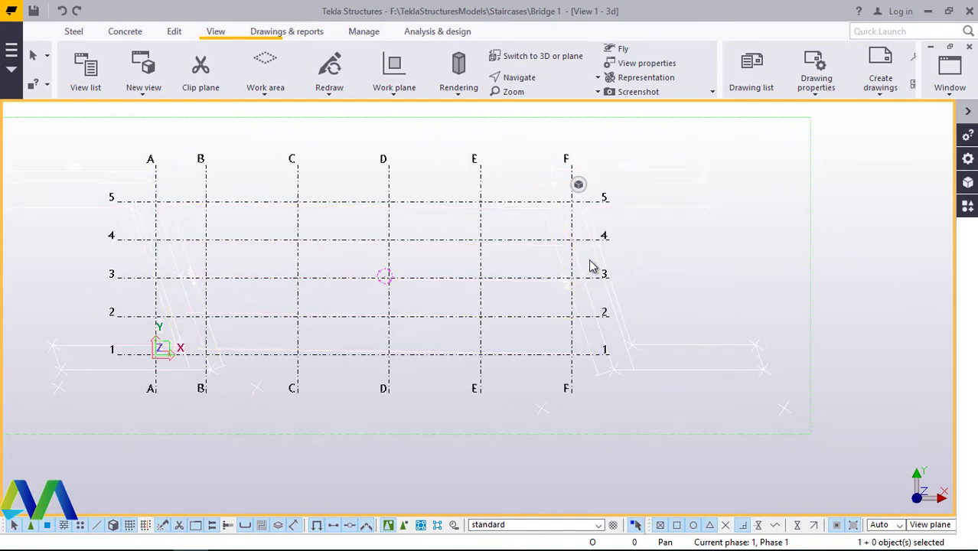
pyautogui.scroll(3, 628, 207)
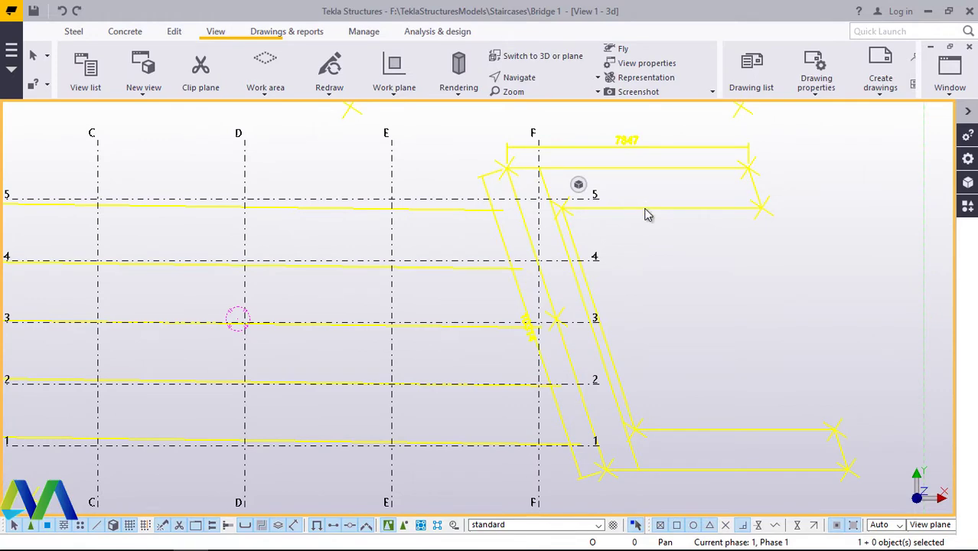
pyautogui.scroll(-2, 628, 205)
pyautogui.scroll(2, 329, 301)
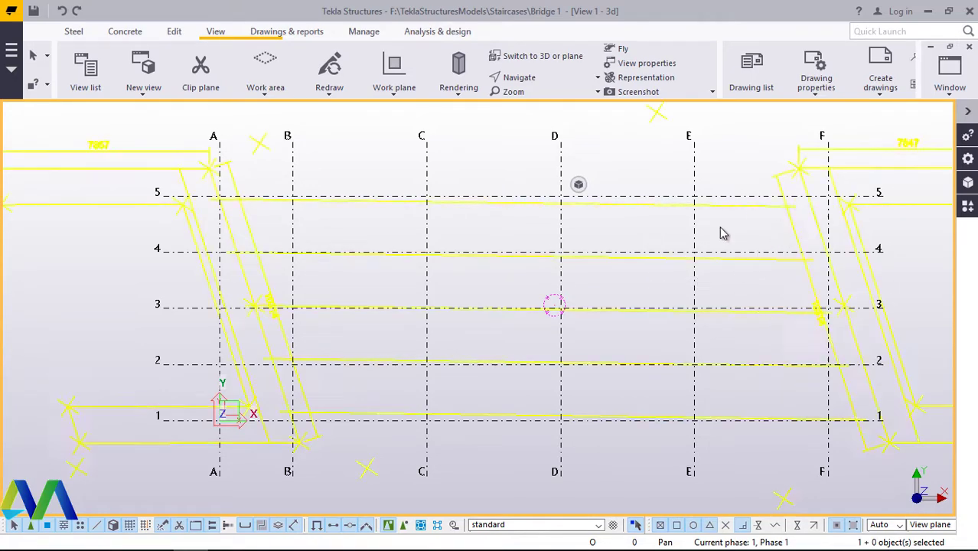
pyautogui.scroll(-1, 253, 317)
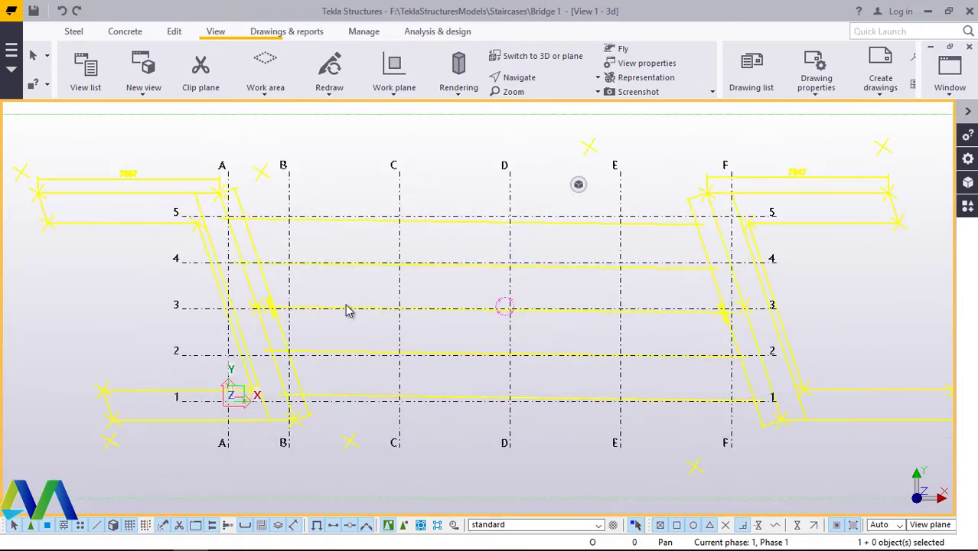
pyautogui.scroll(-1, 347, 310)
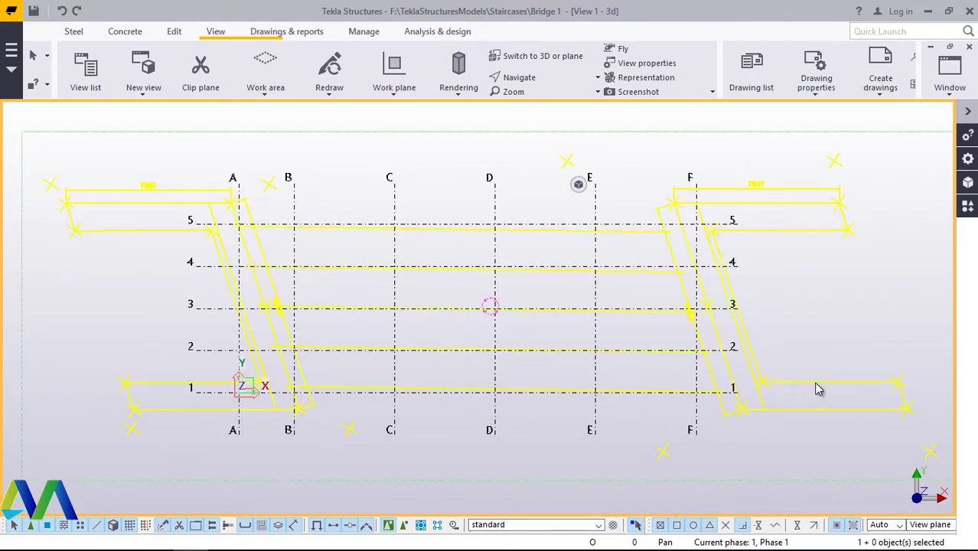
pyautogui.scroll(1, 226, 233)
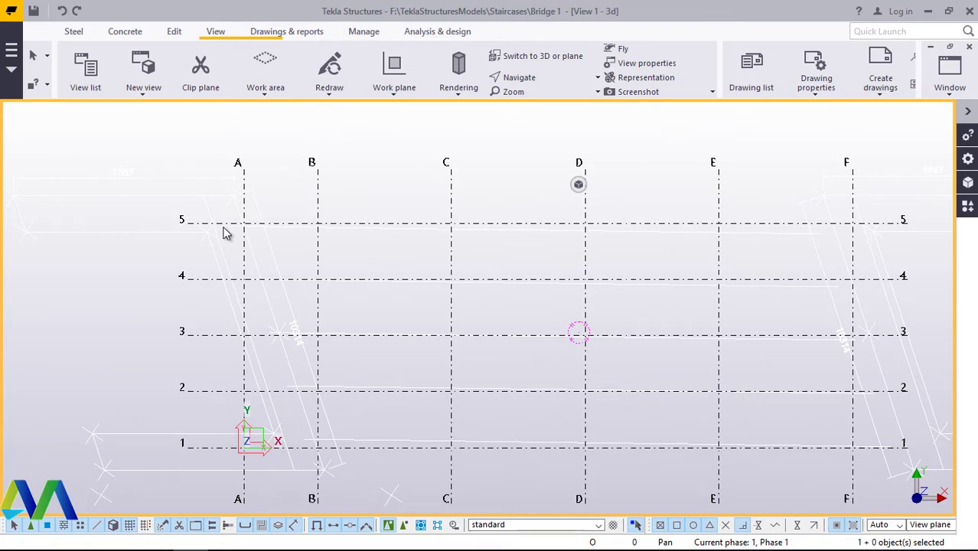
pyautogui.scroll(3, 251, 229)
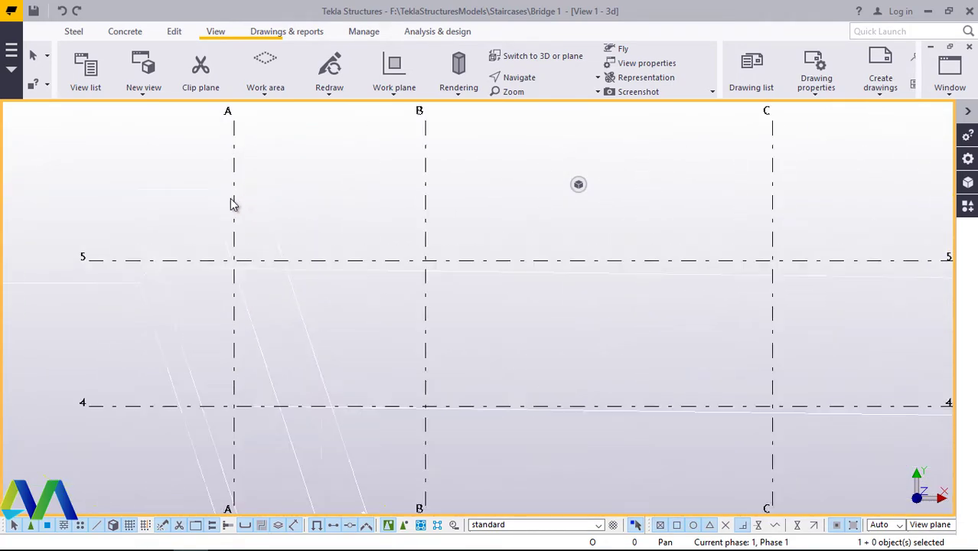
pyautogui.scroll(3, 234, 204)
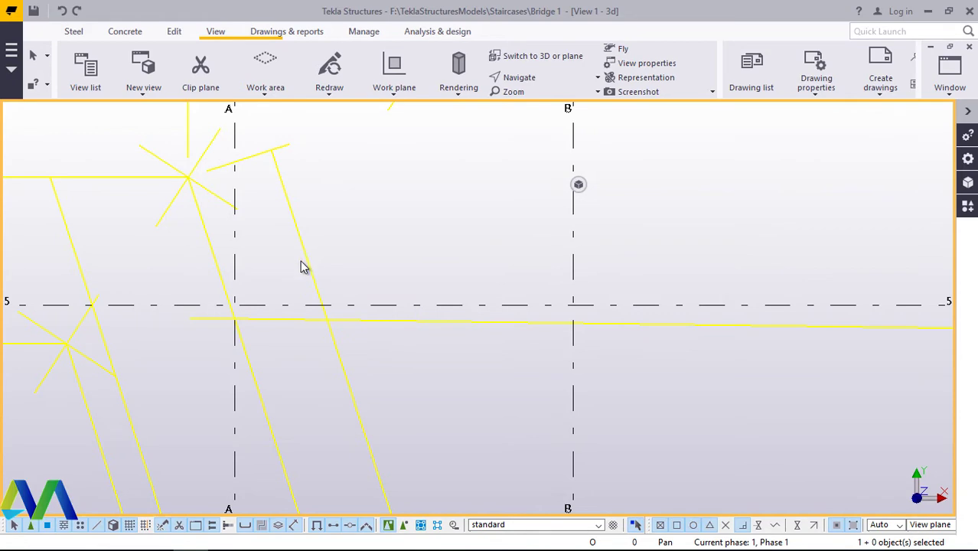
pyautogui.scroll(-3, 303, 264)
pyautogui.scroll(2, 304, 264)
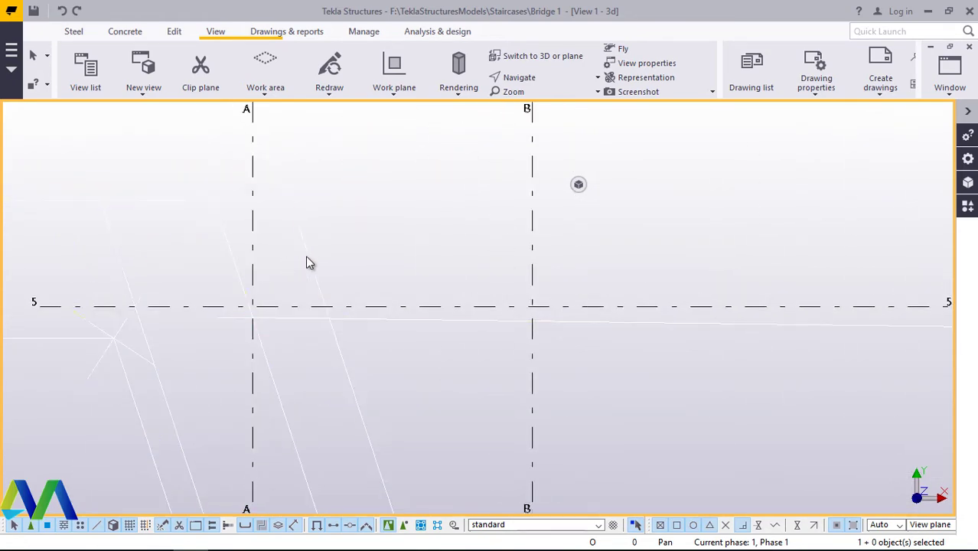
pyautogui.scroll(-3, 300, 252)
pyautogui.scroll(3, 236, 230)
pyautogui.scroll(2, 237, 234)
pyautogui.scroll(-3, 264, 264)
pyautogui.scroll(4, 263, 253)
pyautogui.scroll(2, 272, 258)
pyautogui.scroll(-4, 277, 254)
pyautogui.scroll(-3, 276, 230)
# Step: Draw a 345 mm construction line from the slab corner near grid B below grid 1
pyautogui.click(187, 34)
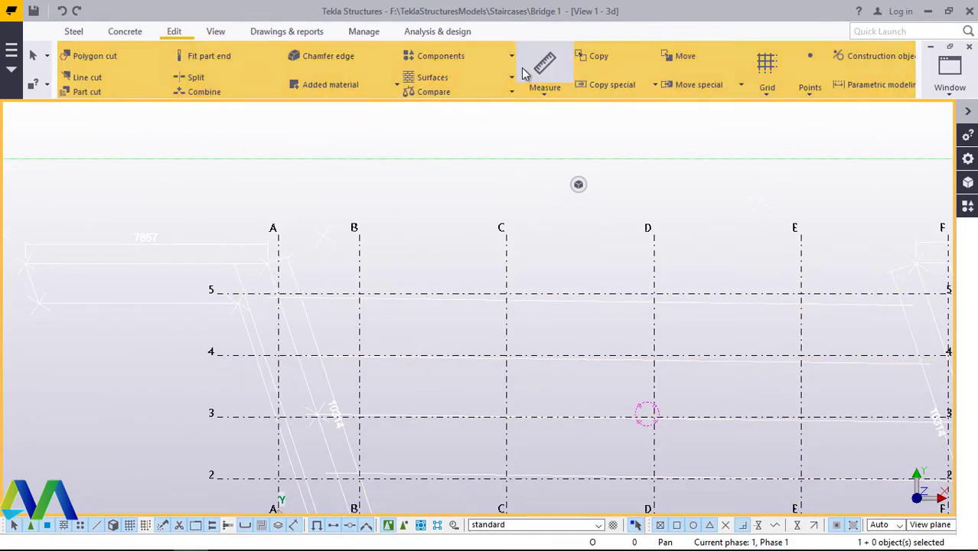
pyautogui.click(859, 61)
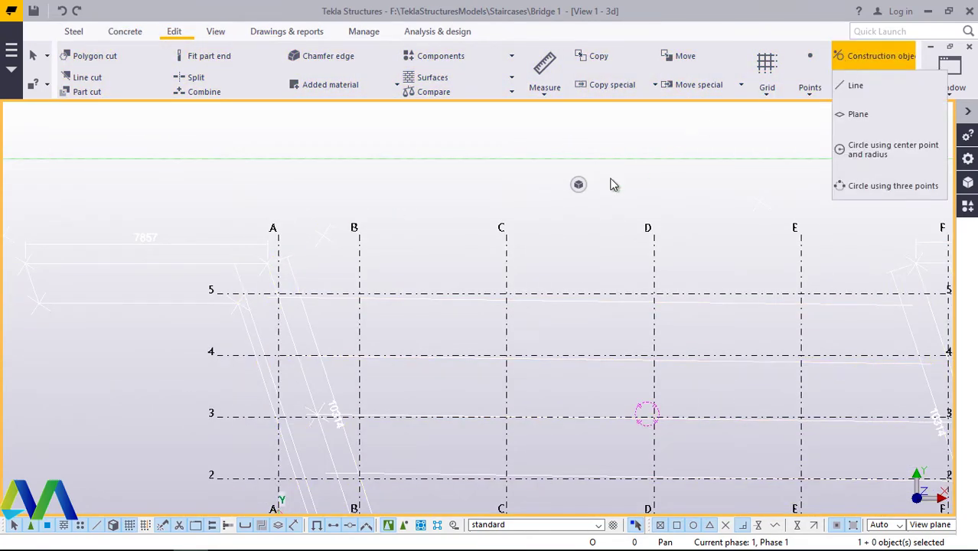
pyautogui.click(846, 87)
pyautogui.scroll(-3, 317, 178)
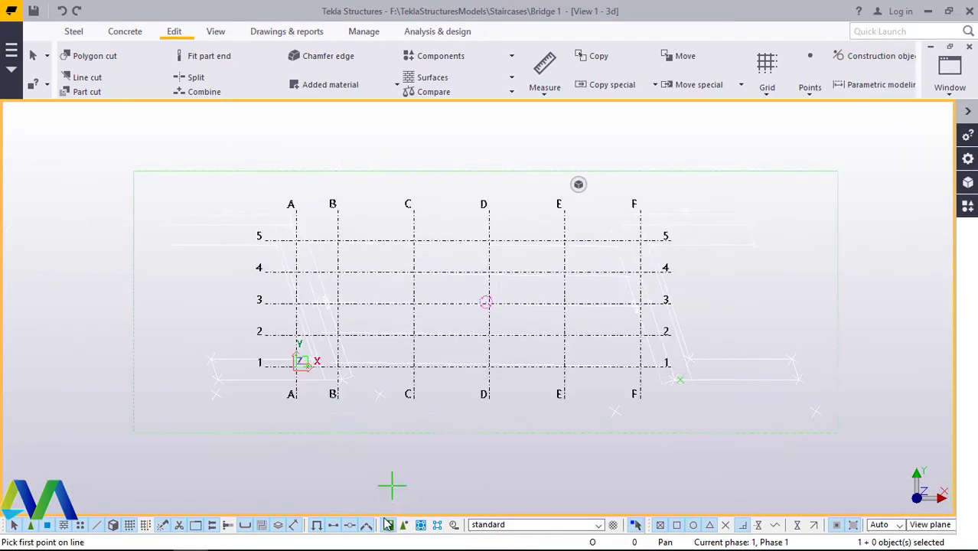
pyautogui.scroll(5, 353, 345)
pyautogui.scroll(5, 330, 398)
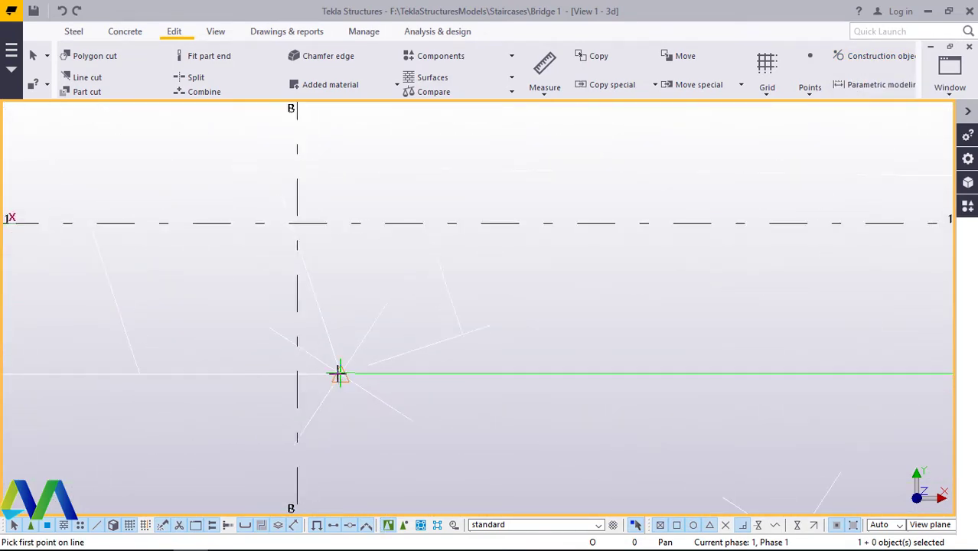
pyautogui.click(339, 375)
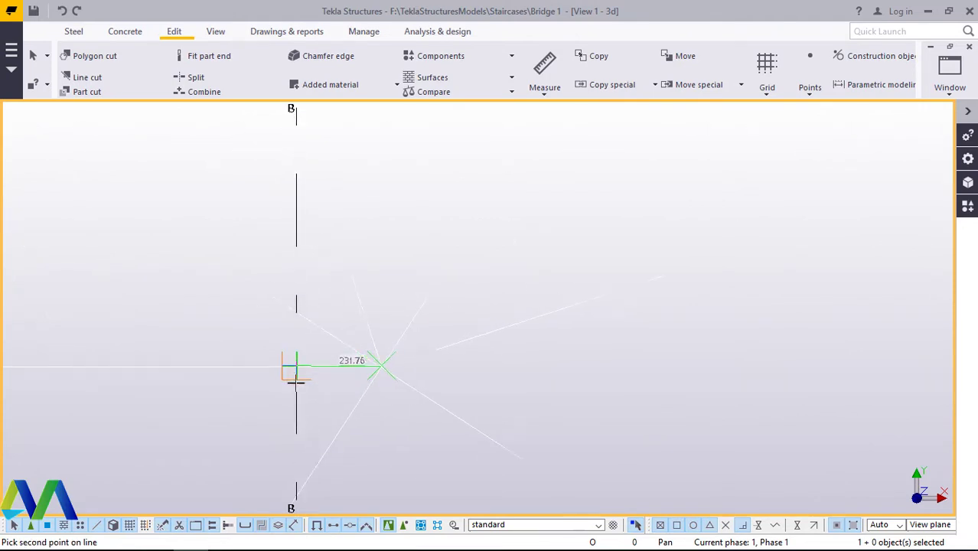
pyautogui.scroll(3, 264, 391)
pyautogui.scroll(-2, 452, 349)
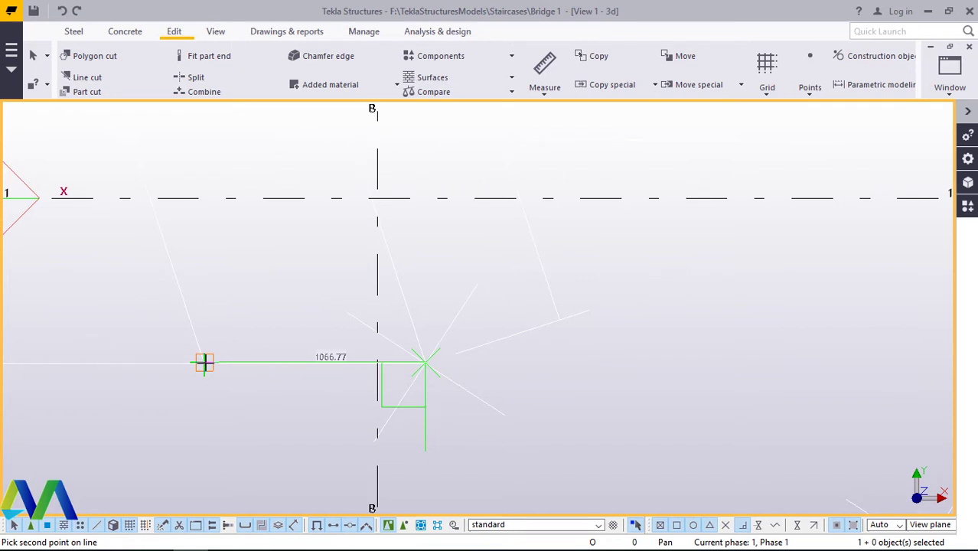
pyautogui.write('345')
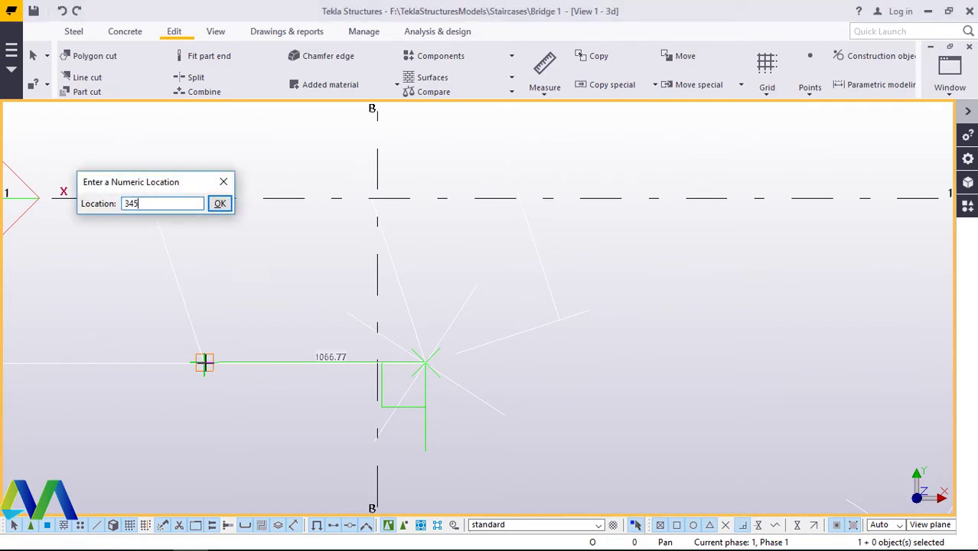
pyautogui.click(219, 203)
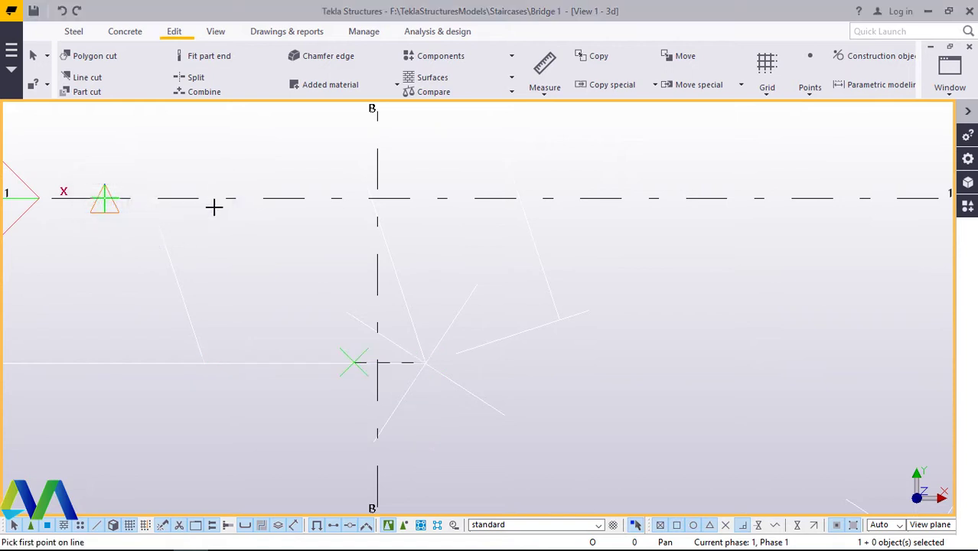
pyautogui.rightClick(261, 299)
pyautogui.click(306, 312)
# Step: Check the new line's properties, confirming the 0.00 extension, then close them and deselect the line
pyautogui.scroll(4, 331, 399)
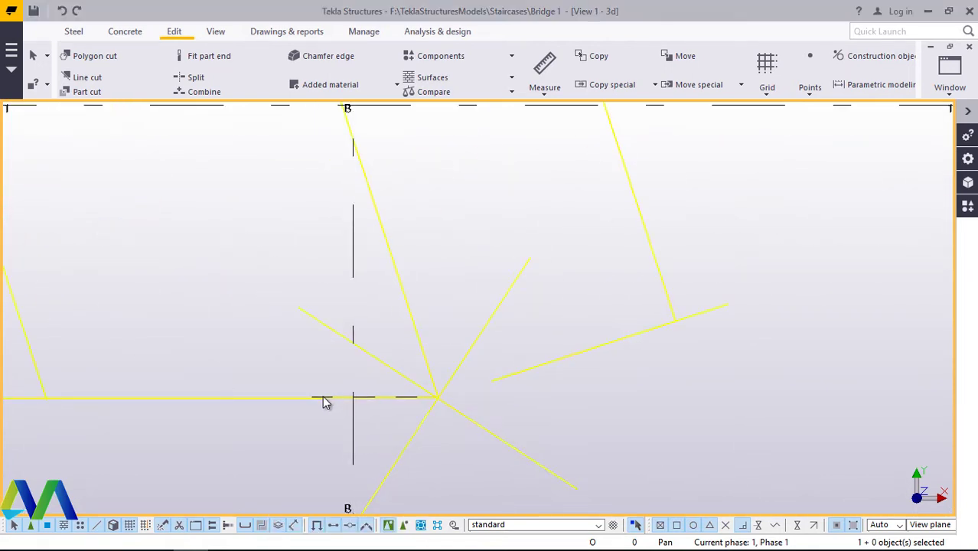
pyautogui.doubleClick(324, 398)
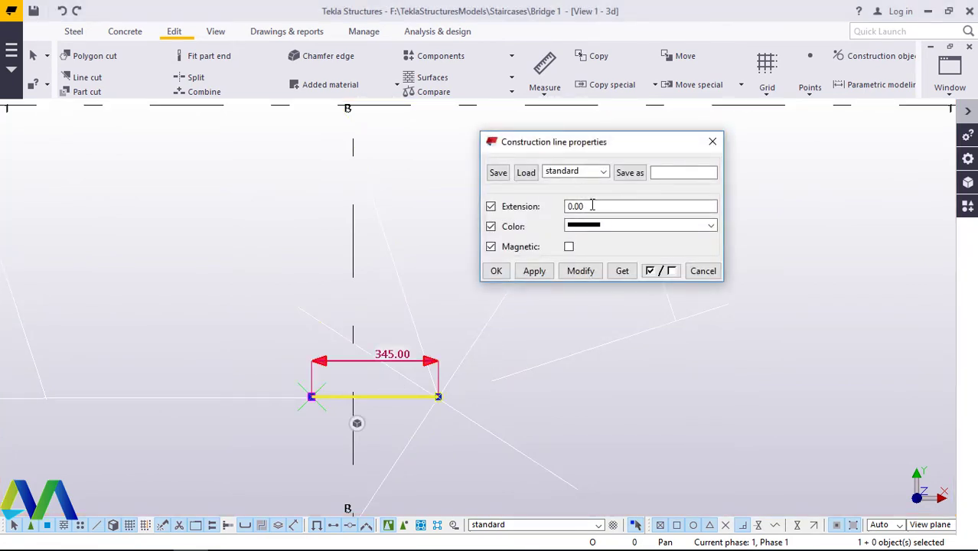
pyautogui.moveTo(592, 206); pyautogui.dragTo(551, 206)
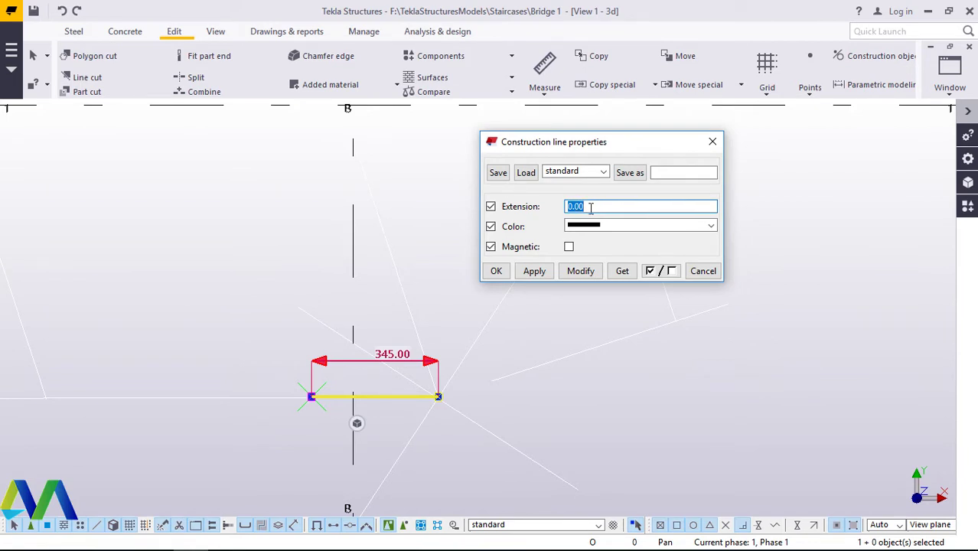
pyautogui.click(712, 142)
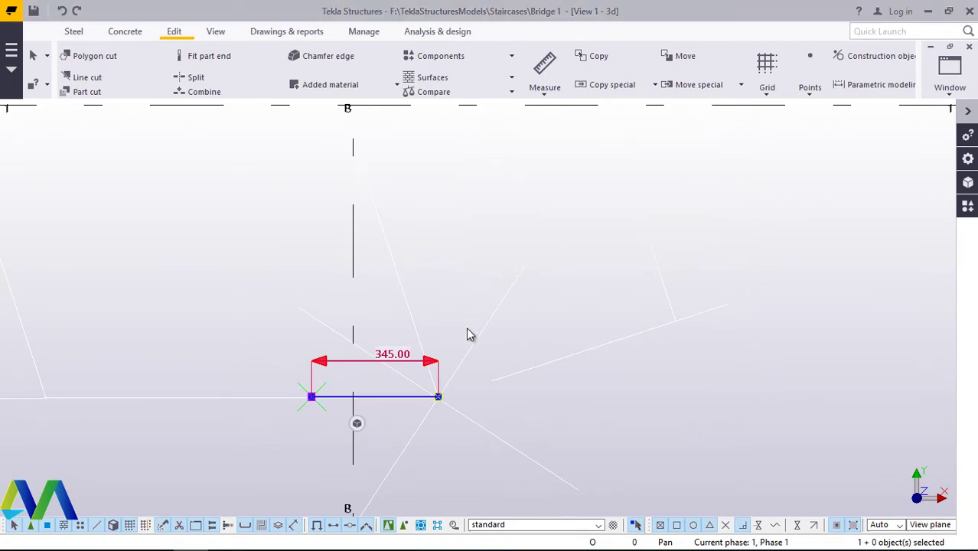
pyautogui.press('Escape')
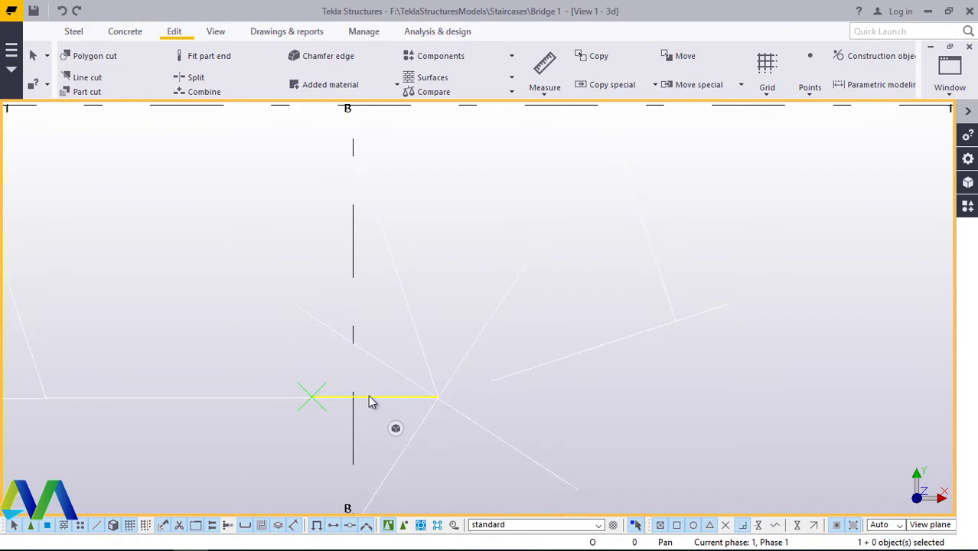
# Step: Copy the 345 mm construction line from the corner near B/1 to above grid 5 beside grid A
pyautogui.click(368, 395)
pyautogui.rightClick(233, 422)
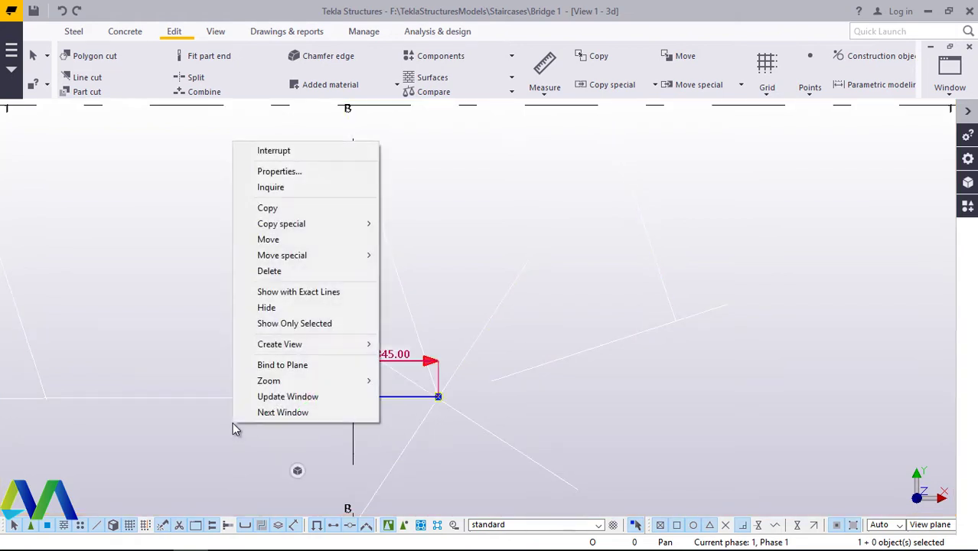
pyautogui.click(275, 208)
pyautogui.click(441, 404)
pyautogui.scroll(-6, 406, 452)
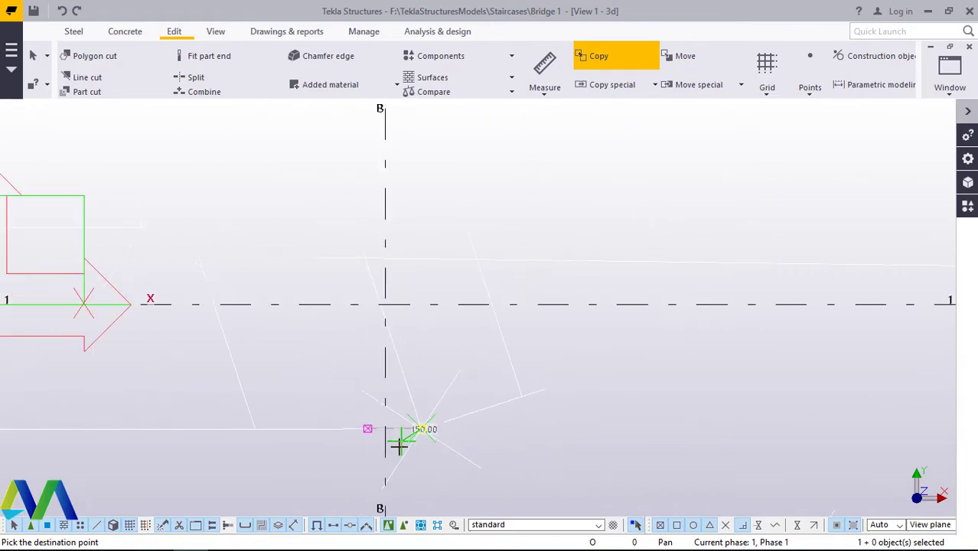
pyautogui.scroll(8, 327, 197)
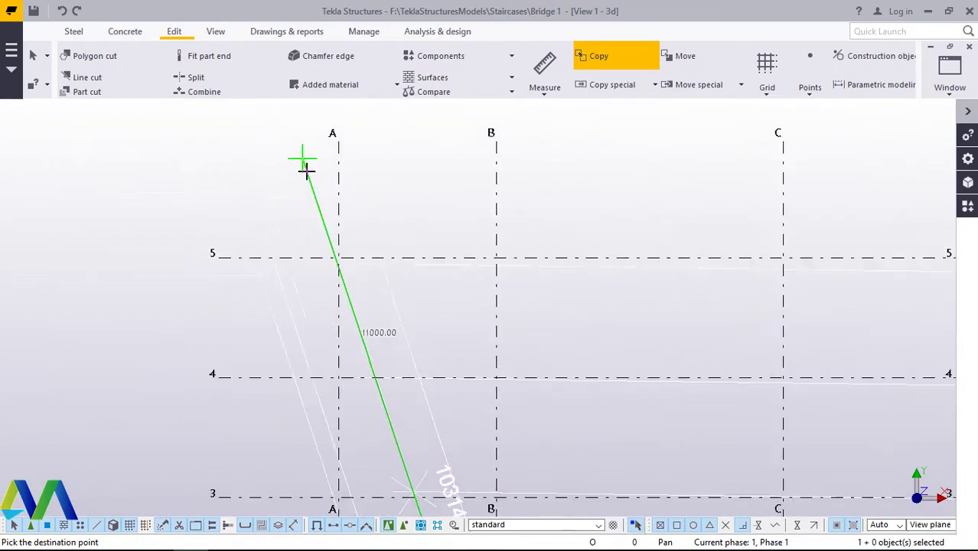
pyautogui.scroll(4, 337, 216)
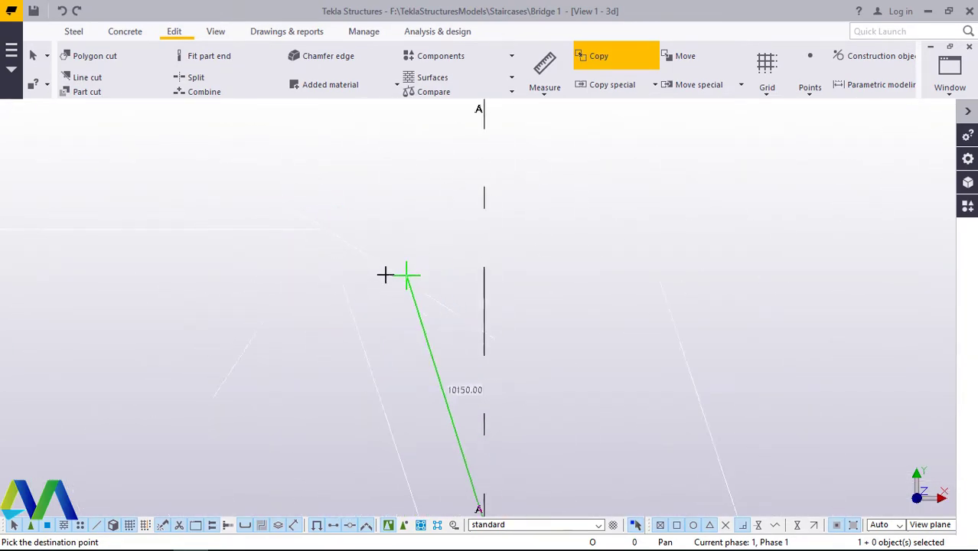
pyautogui.click(343, 243)
# Step: End copying and draw a 10400 mm diagonal construction line from above A/5 to the corner near B/1
pyautogui.rightClick(361, 194)
pyautogui.click(375, 204)
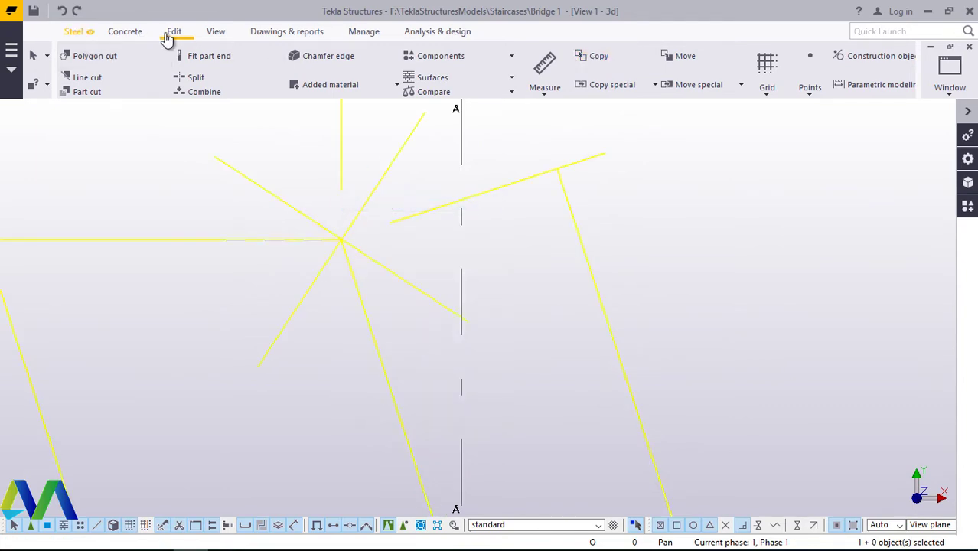
pyautogui.click(875, 59)
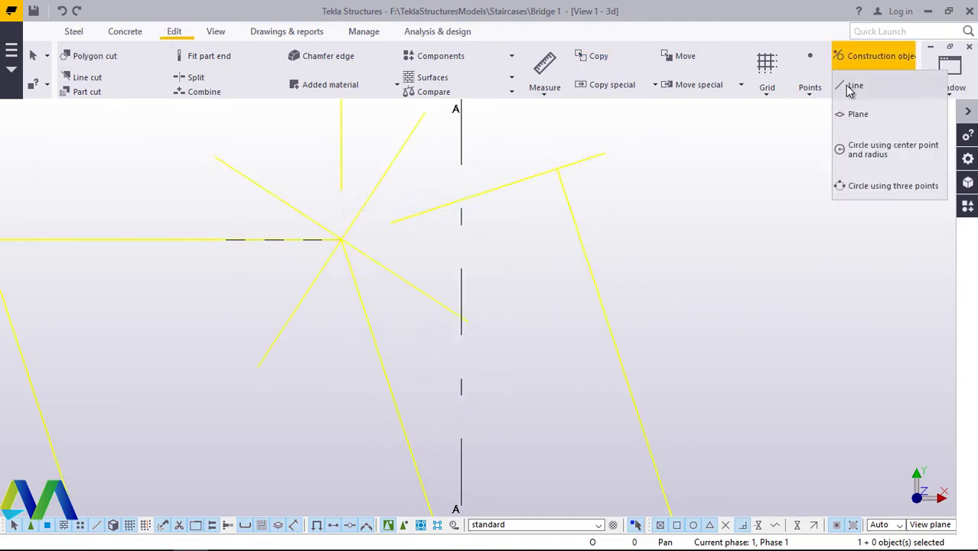
pyautogui.click(856, 85)
pyautogui.click(222, 241)
pyautogui.scroll(-8, 247, 191)
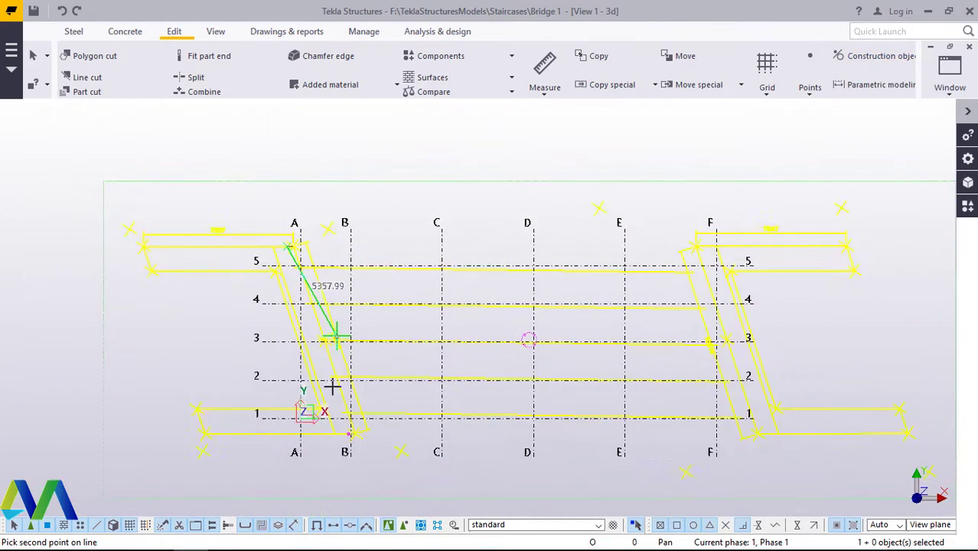
pyautogui.scroll(8, 323, 399)
pyautogui.scroll(2, 325, 418)
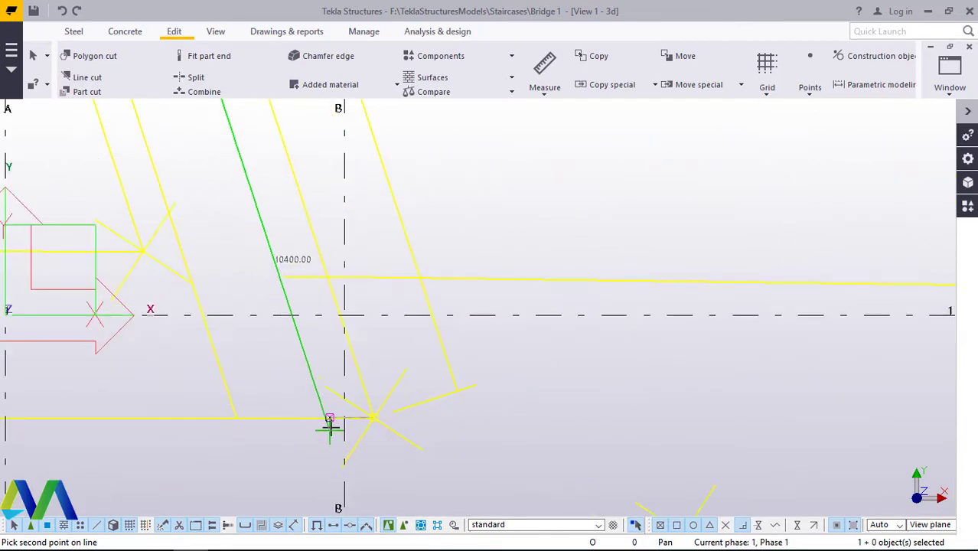
pyautogui.click(329, 417)
pyautogui.rightClick(284, 349)
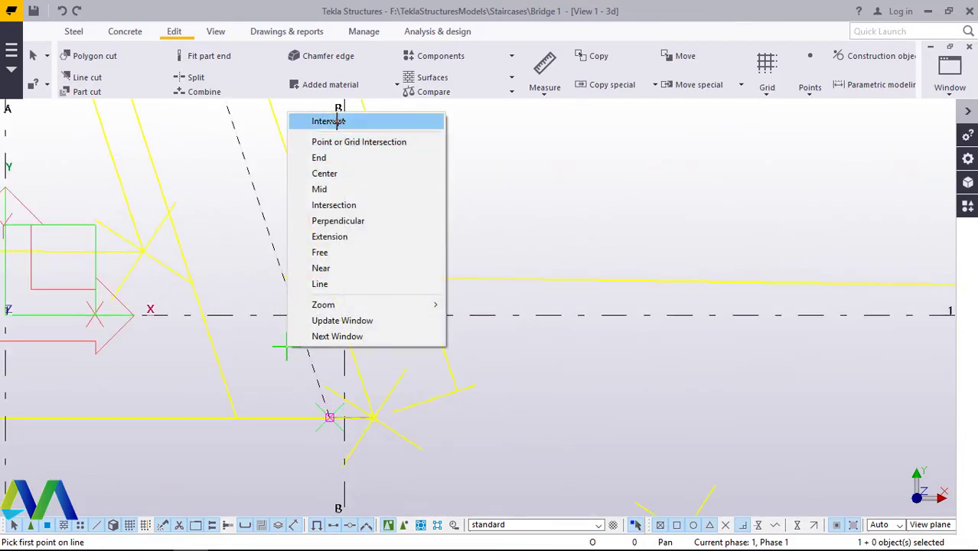
pyautogui.scroll(-8, 255, 385)
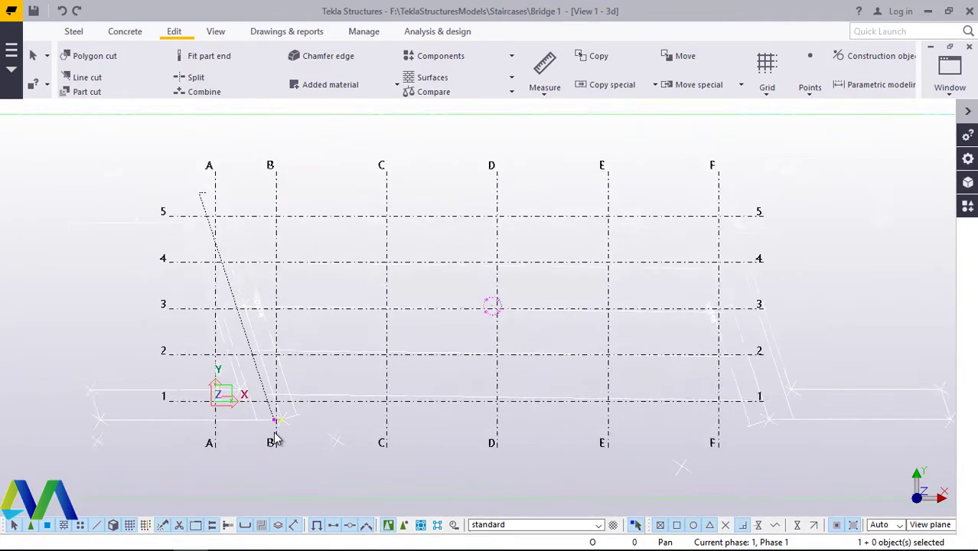
pyautogui.scroll(6, 242, 240)
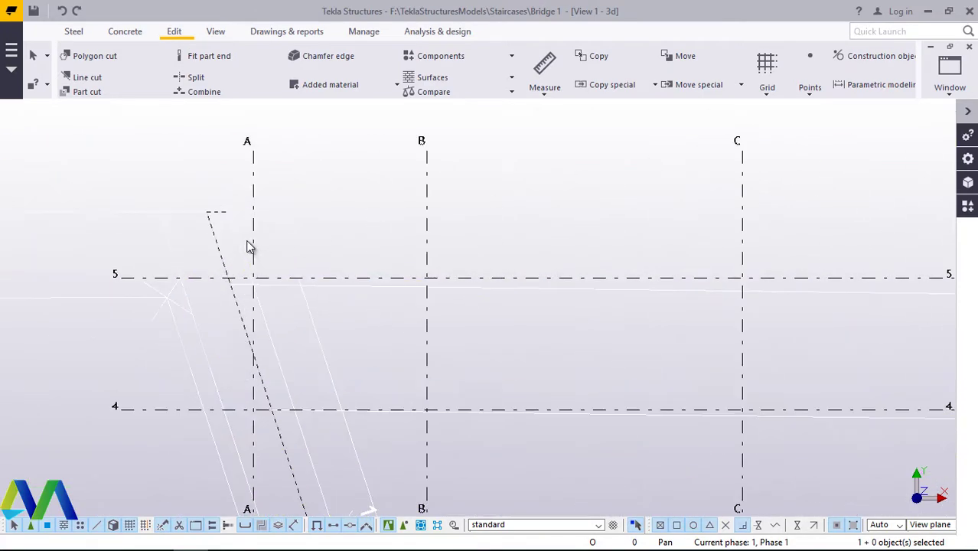
pyautogui.scroll(3, 235, 227)
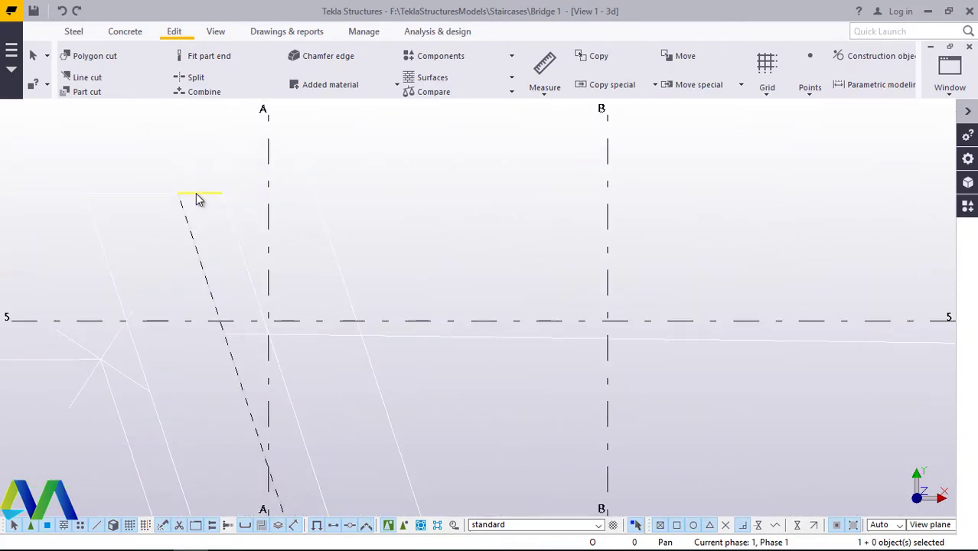
# Step: Copy the 345.00 mm line at the B/1 corner to the matching corner just past grid F
pyautogui.scroll(-5, 198, 200)
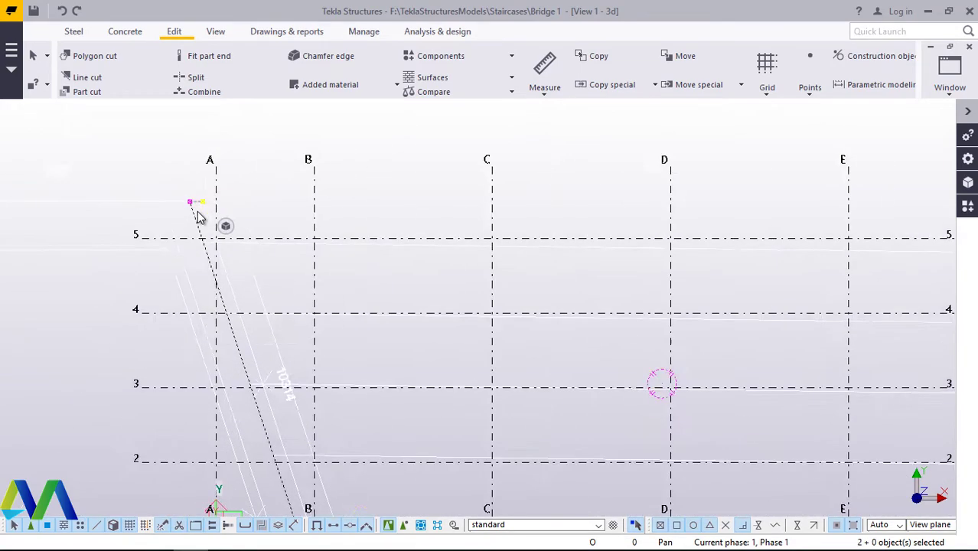
pyautogui.scroll(7, 261, 401)
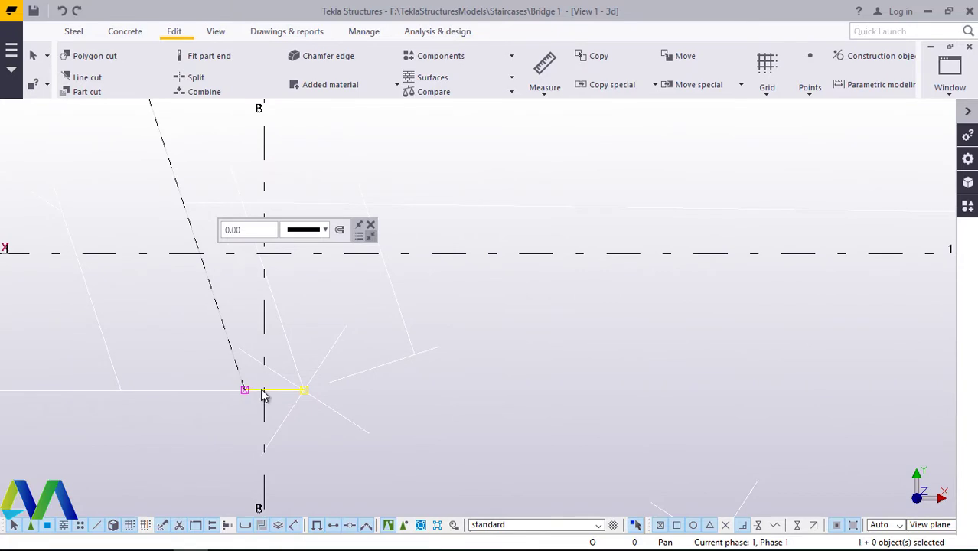
pyautogui.click(261, 391)
pyautogui.rightClick(587, 406)
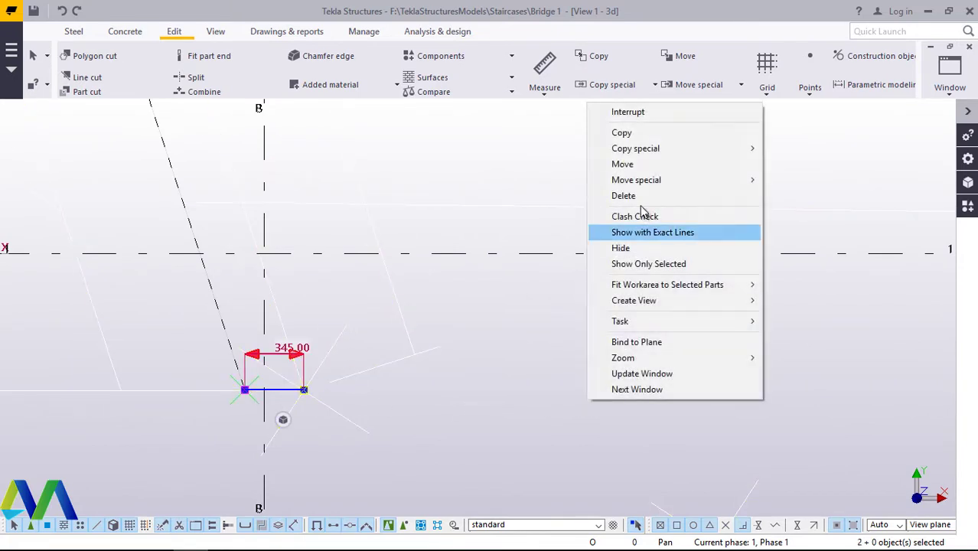
pyautogui.click(593, 134)
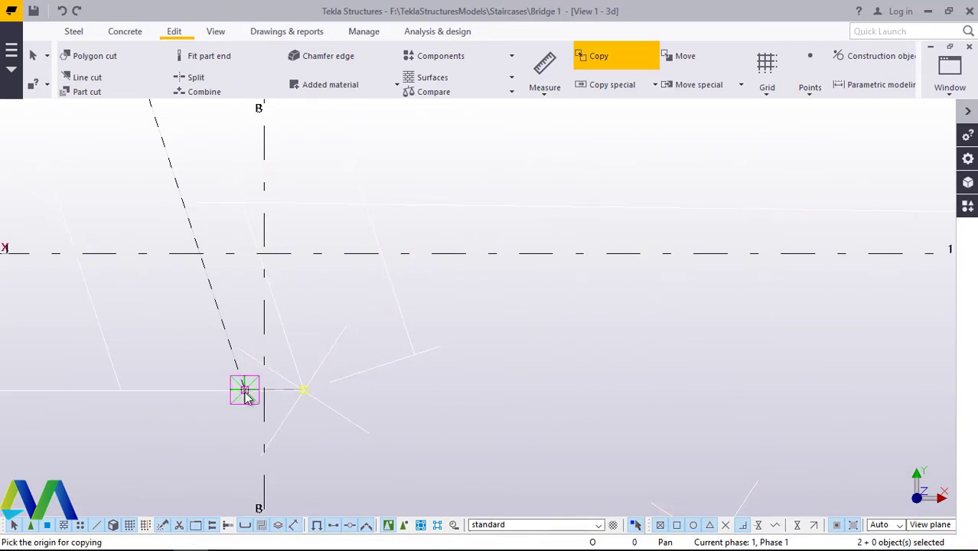
pyautogui.click(245, 392)
pyautogui.scroll(-6, 222, 356)
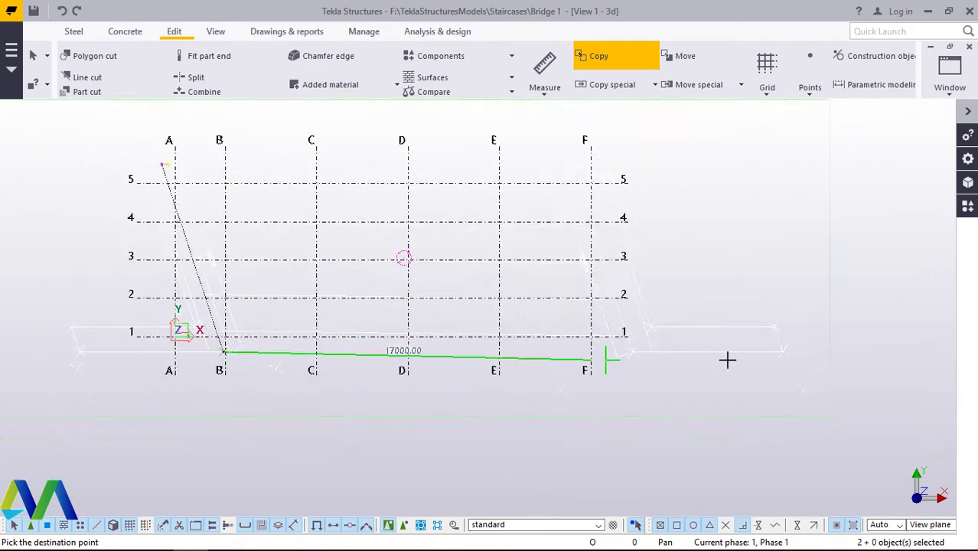
pyautogui.scroll(10, 743, 360)
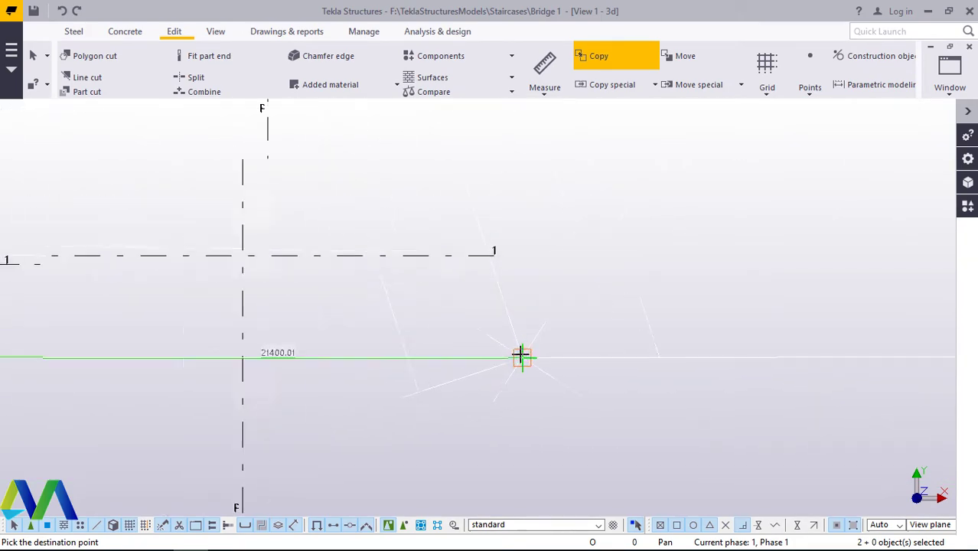
pyautogui.scroll(2, 521, 356)
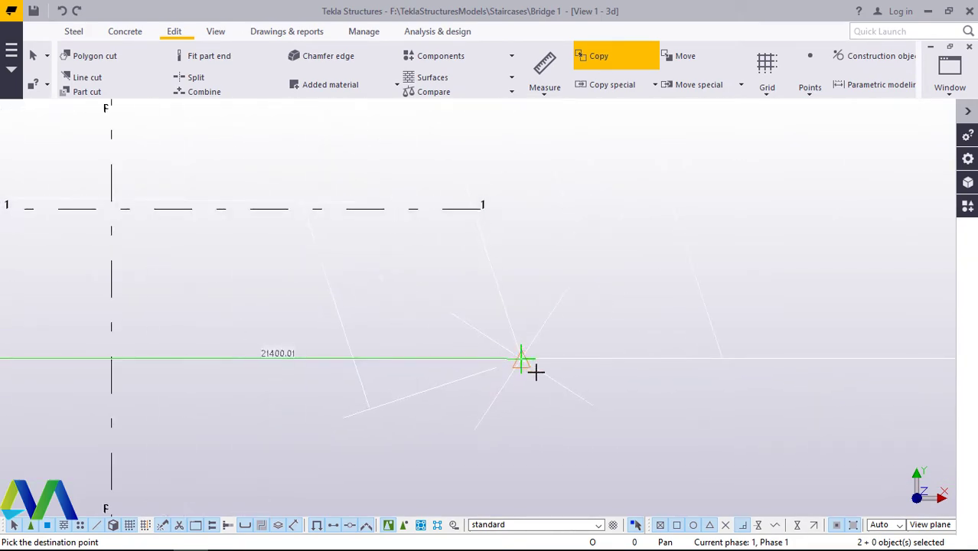
pyautogui.rightClick(588, 302)
pyautogui.click(633, 316)
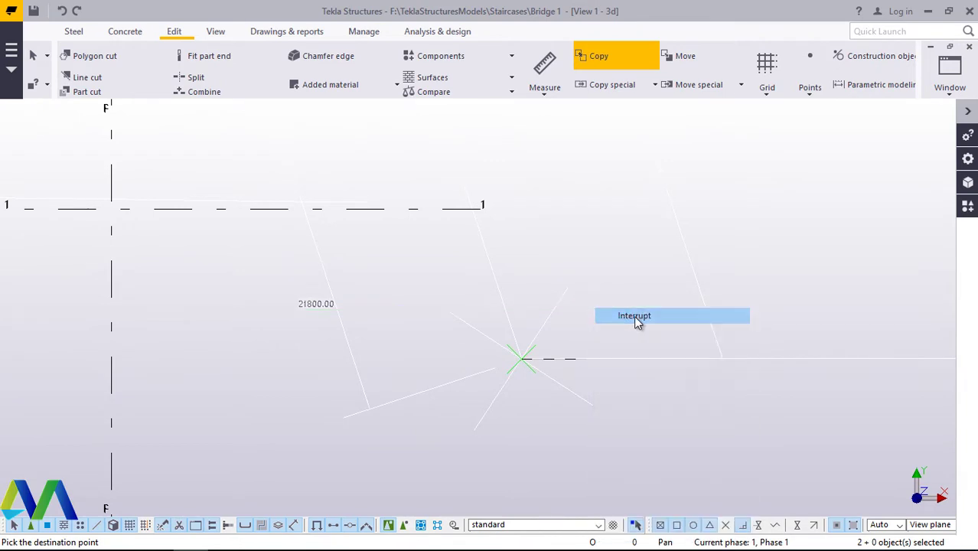
# Step: Start a construction line at the far-end corner, then cancel the unfinished line
pyautogui.click(841, 56)
pyautogui.click(856, 87)
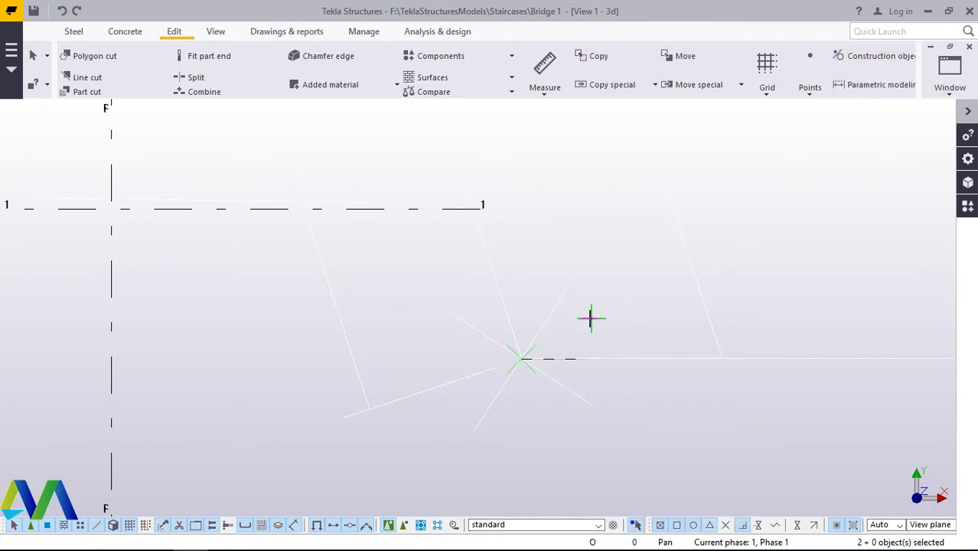
pyautogui.click(581, 355)
pyautogui.scroll(2, 579, 344)
pyautogui.rightClick(605, 276)
pyautogui.click(645, 280)
# Step: Draw a skewed construction line from the corner past grid F below grid 1 to above grid F/5
pyautogui.click(868, 68)
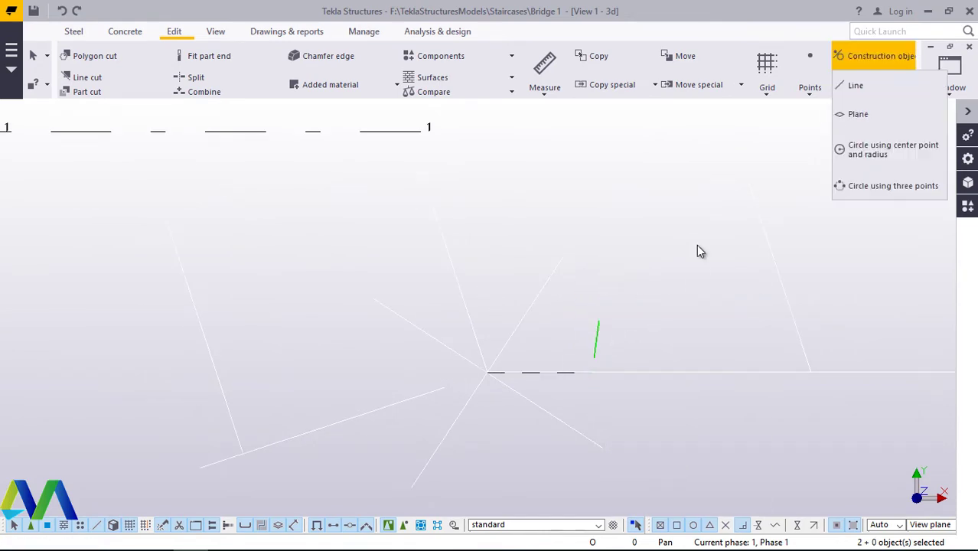
pyautogui.click(847, 87)
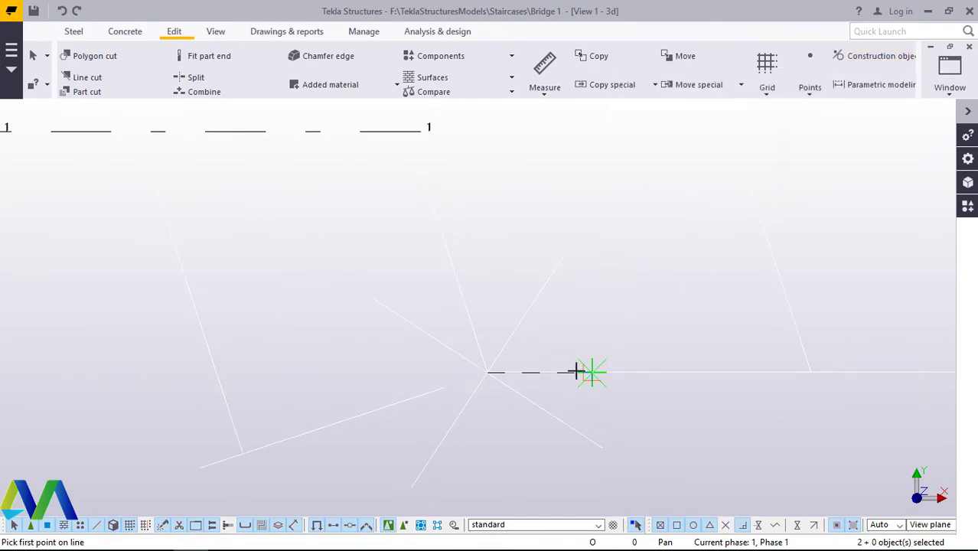
pyautogui.scroll(5, 579, 373)
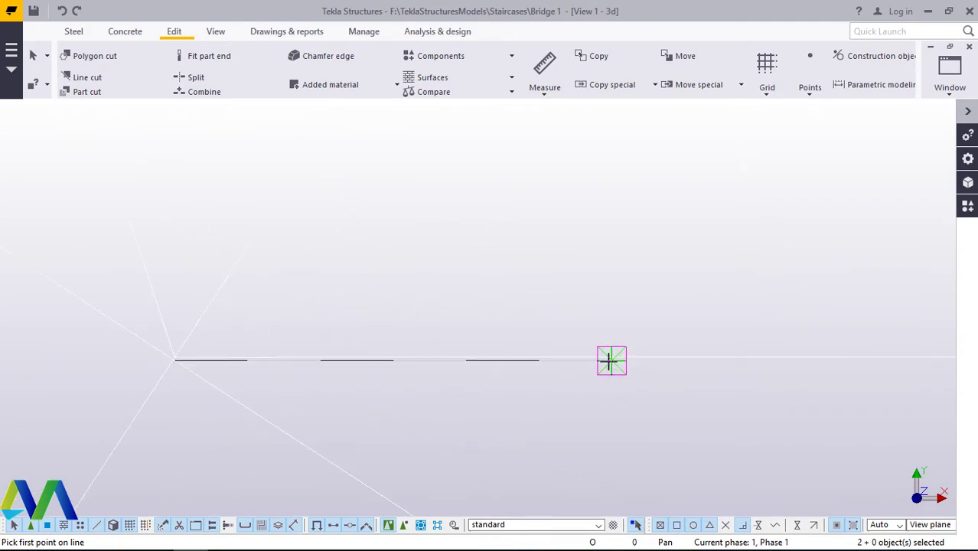
pyautogui.click(609, 361)
pyautogui.scroll(-6, 551, 404)
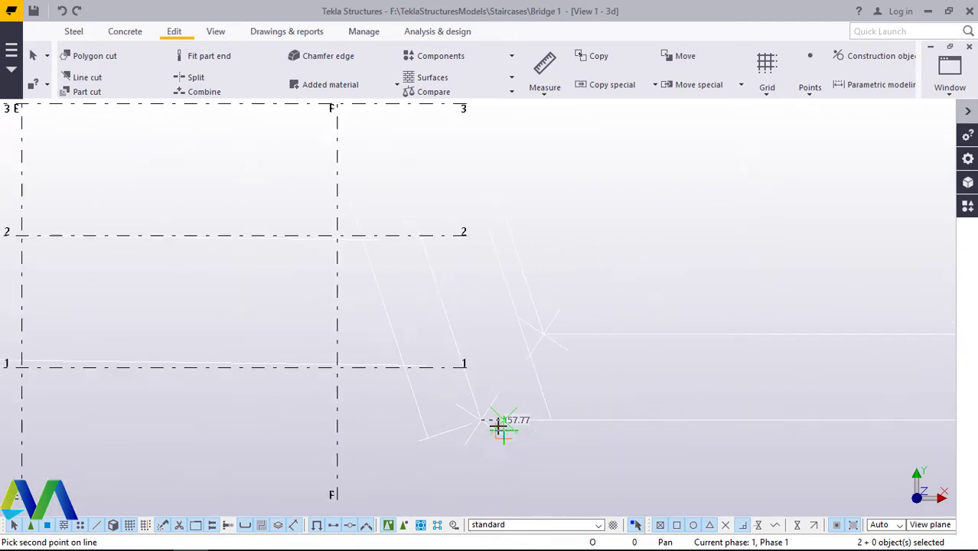
pyautogui.scroll(-4, 499, 427)
pyautogui.scroll(5, 437, 225)
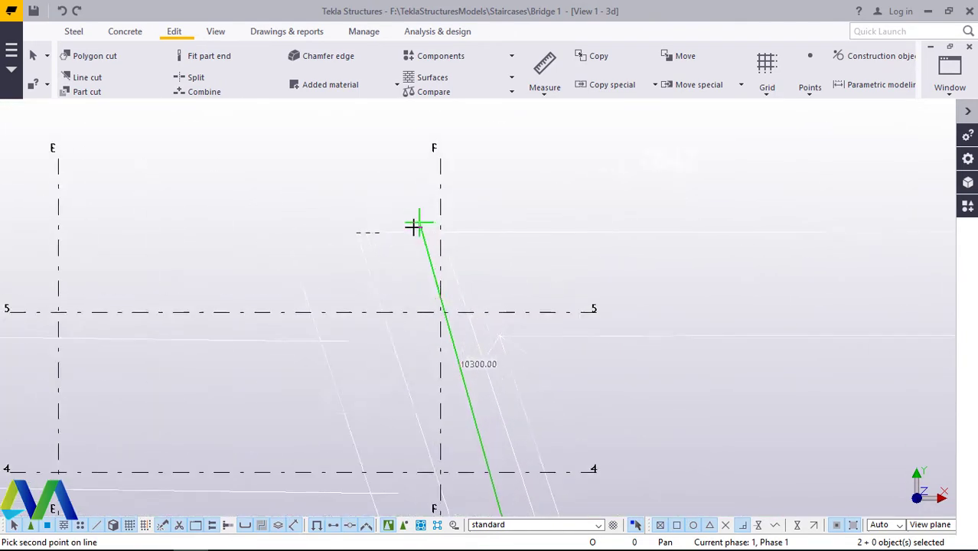
pyautogui.scroll(2, 414, 226)
pyautogui.click(365, 231)
pyautogui.rightClick(399, 181)
pyautogui.click(440, 189)
pyautogui.scroll(-5, 501, 230)
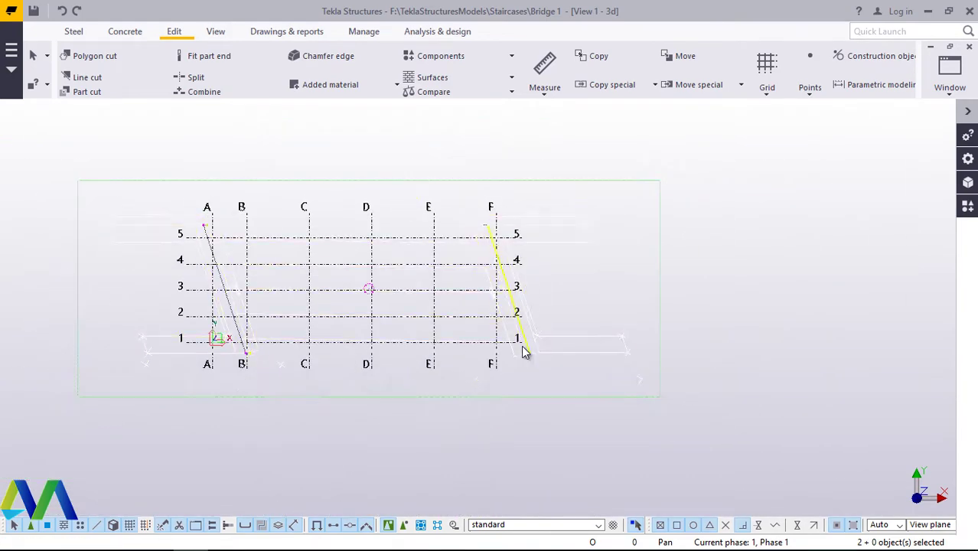
pyautogui.scroll(6, 520, 355)
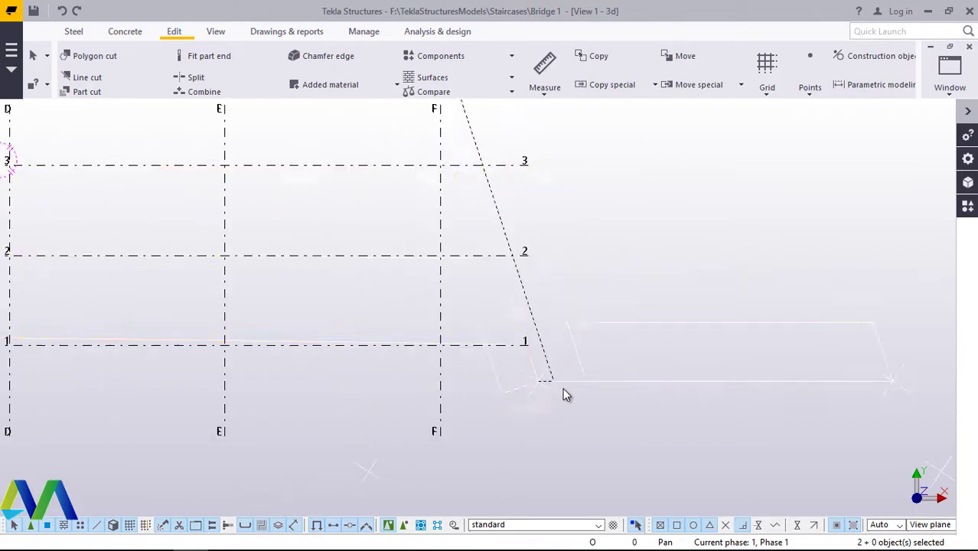
pyautogui.scroll(-2, 566, 395)
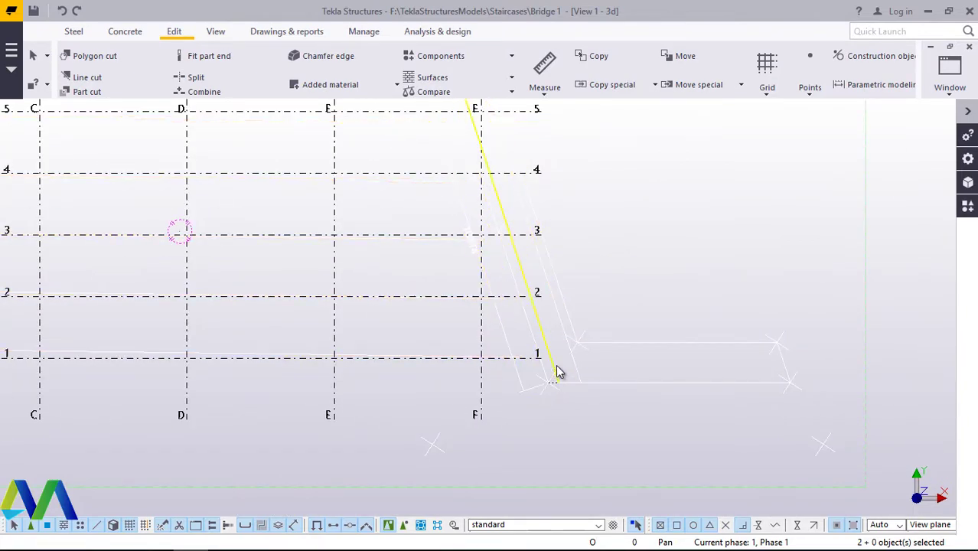
pyautogui.scroll(4, 529, 310)
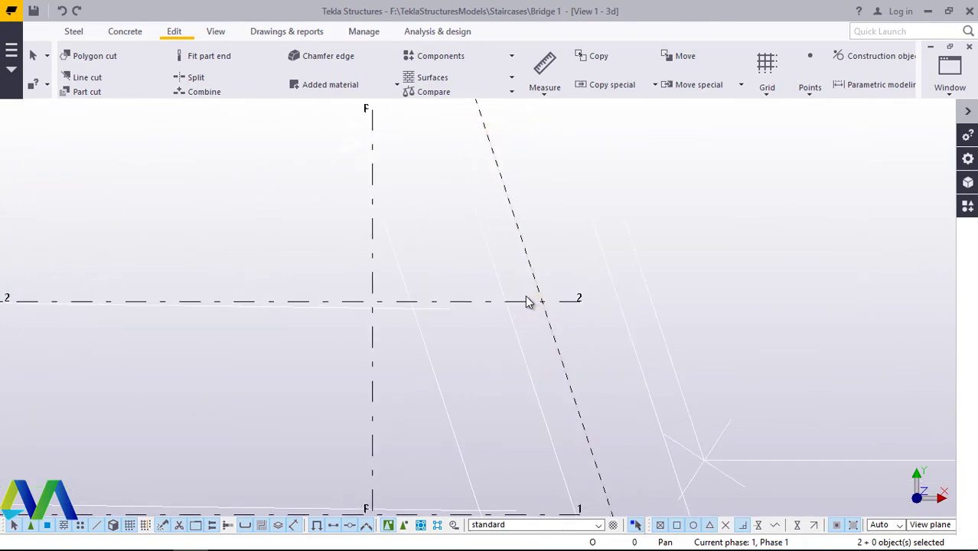
pyautogui.scroll(-5, 582, 325)
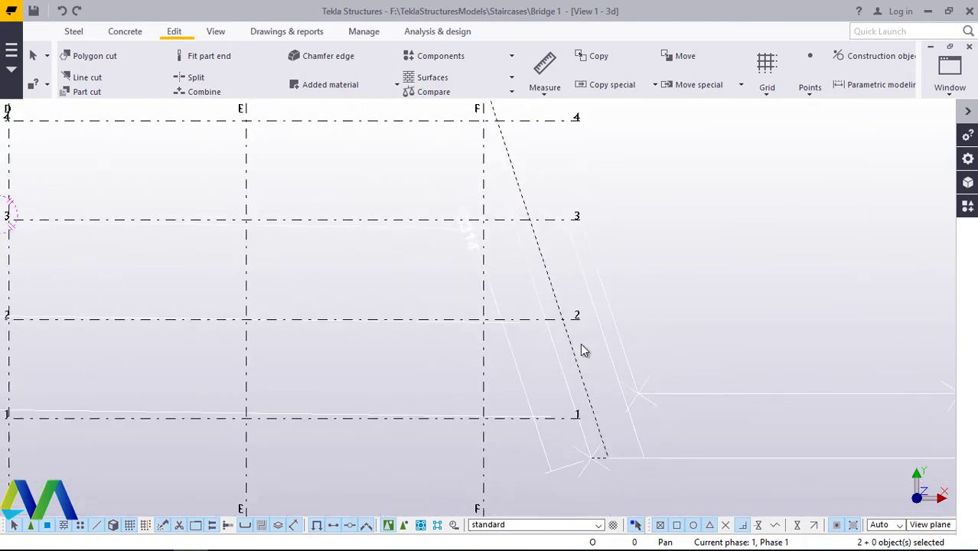
pyautogui.scroll(-2, 581, 341)
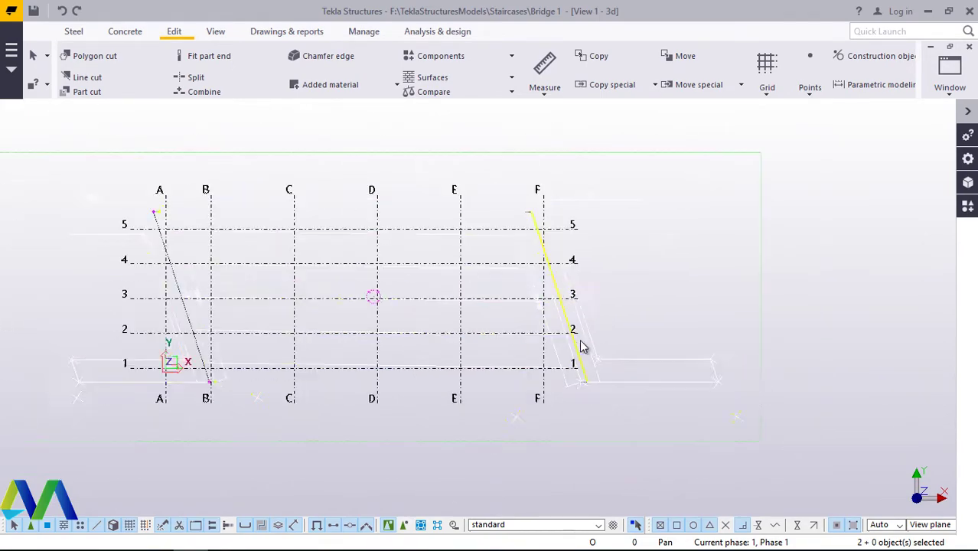
pyautogui.scroll(4, 575, 331)
pyautogui.scroll(-5, 576, 356)
pyautogui.scroll(6, 245, 281)
# Step: Deselect the part and start the Steel Beam command, zooming in around grid A/5
pyautogui.click(386, 167)
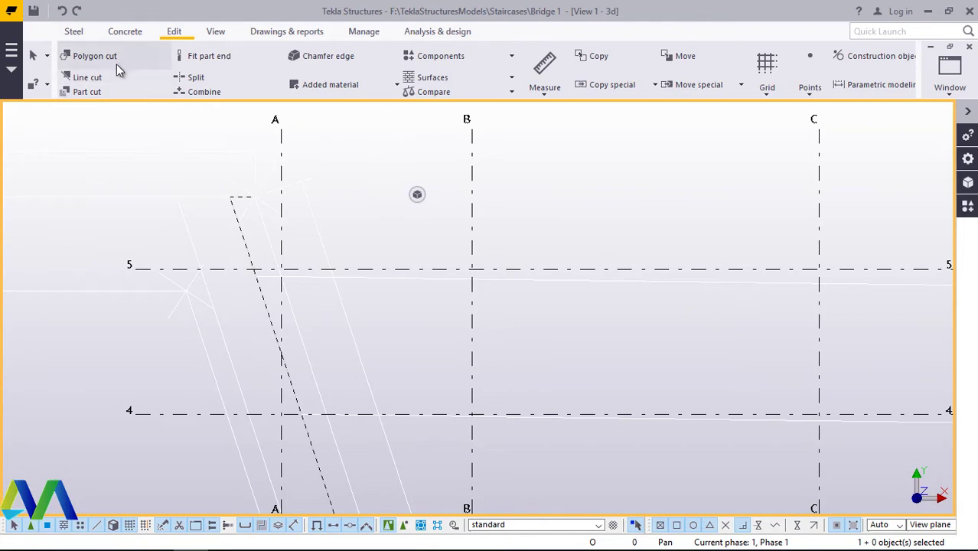
pyautogui.click(74, 33)
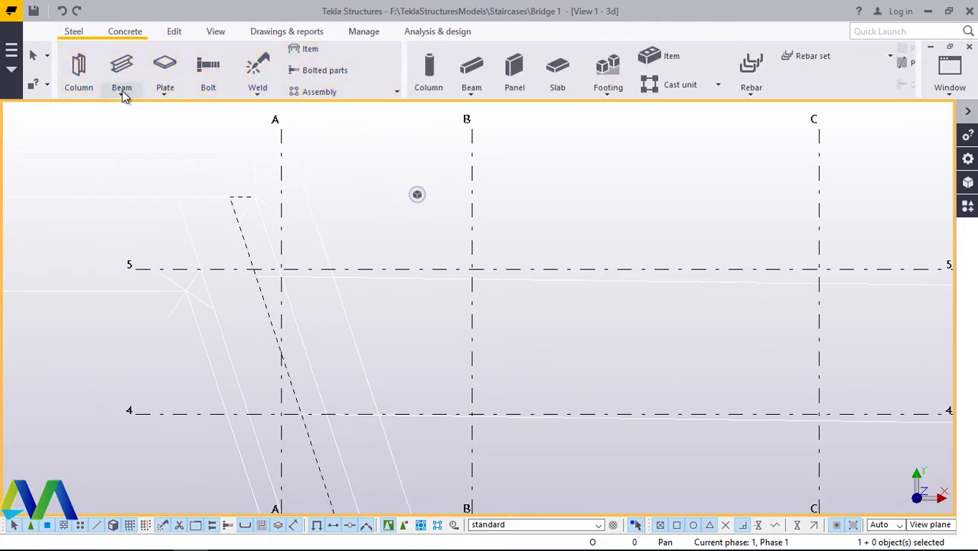
pyautogui.click(123, 94)
pyautogui.click(142, 138)
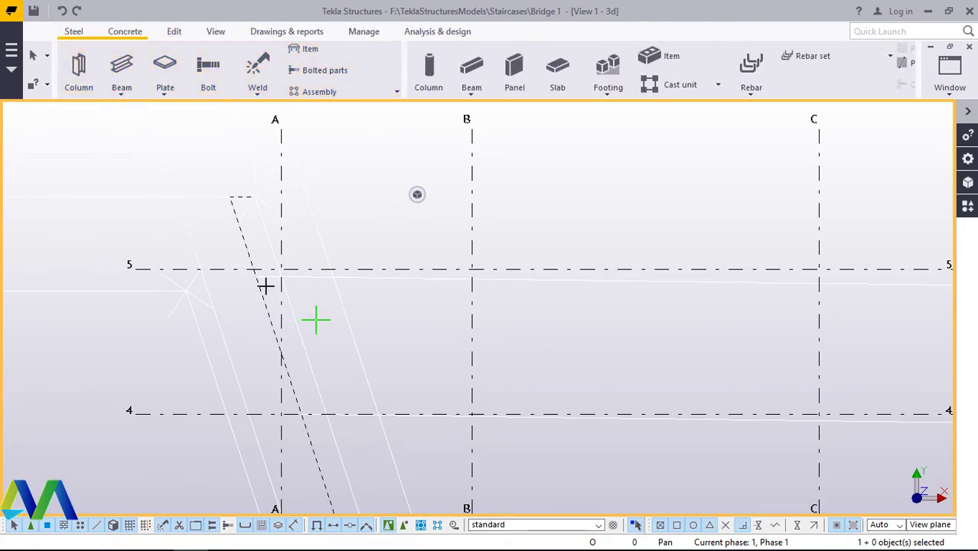
pyautogui.scroll(3, 261, 281)
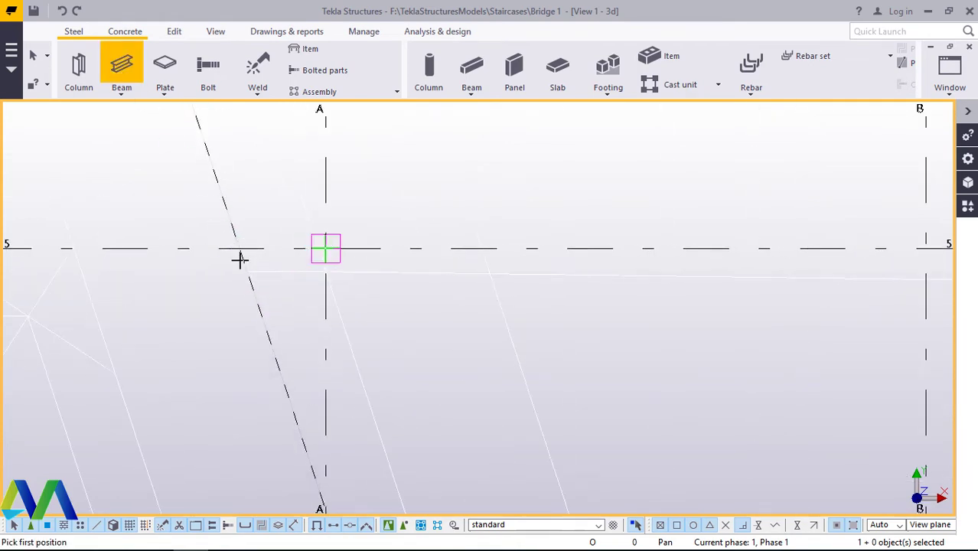
pyautogui.scroll(-6, 285, 337)
pyautogui.scroll(4, 282, 334)
pyautogui.scroll(4, 271, 304)
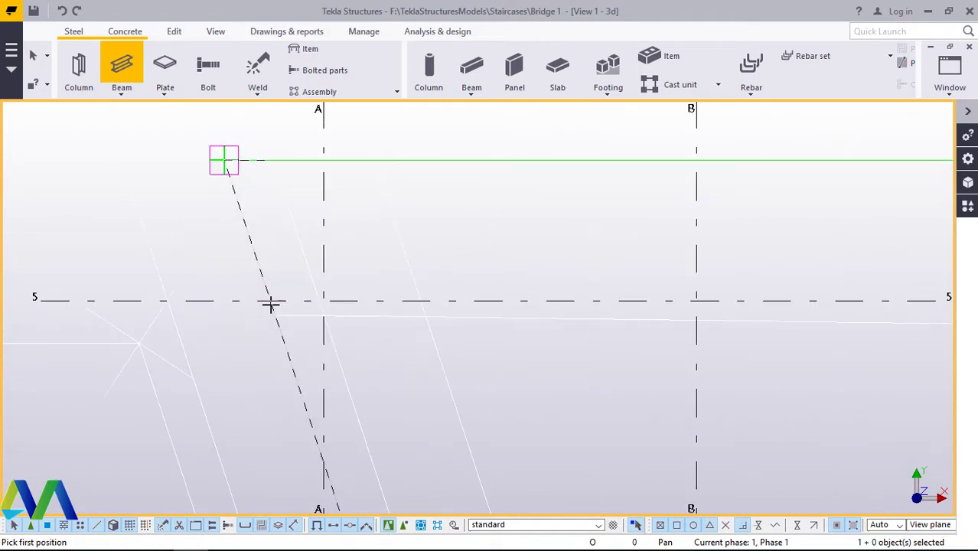
pyautogui.scroll(-3, 269, 297)
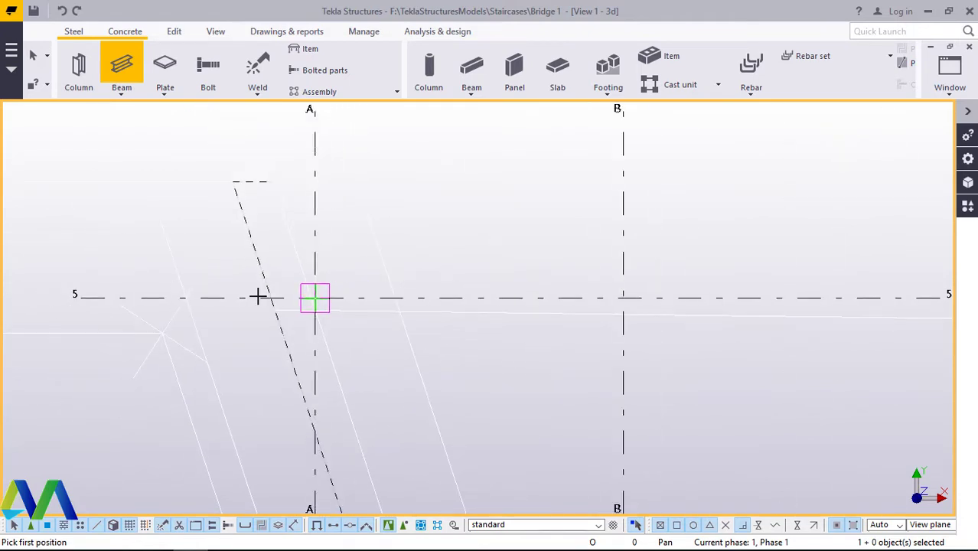
pyautogui.scroll(5, 258, 306)
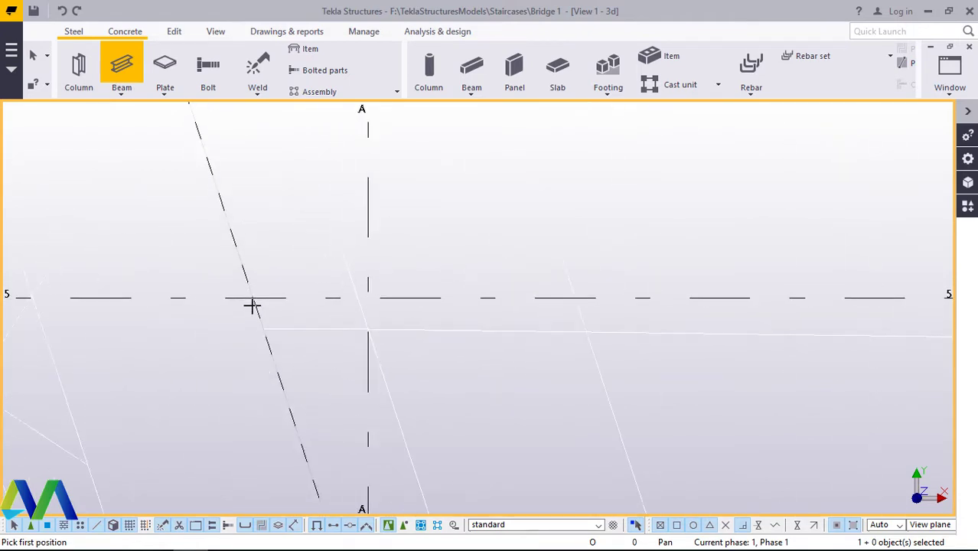
pyautogui.scroll(-2, 264, 304)
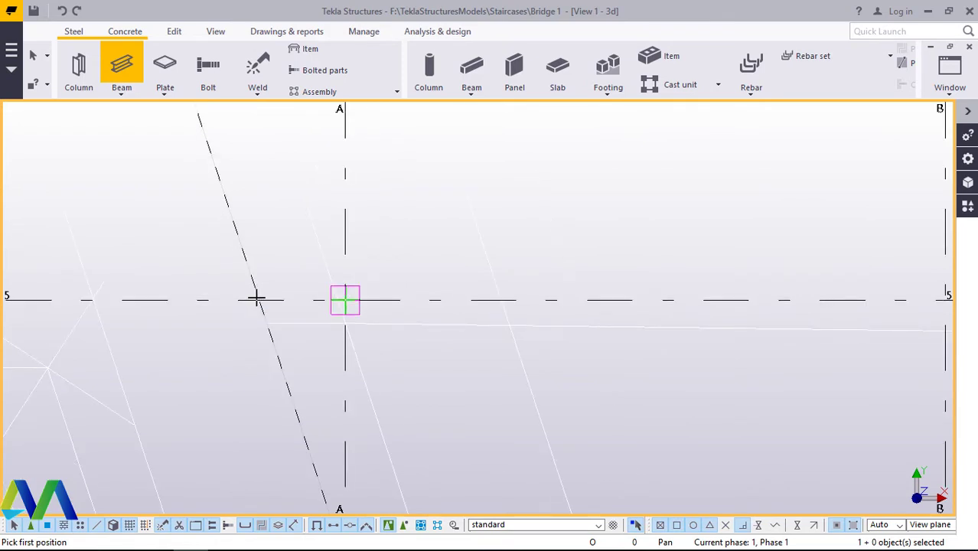
# Step: With intersection snapping on, place an 11800 mm beam along grid 5 from the skewed line near A
pyautogui.click(727, 527)
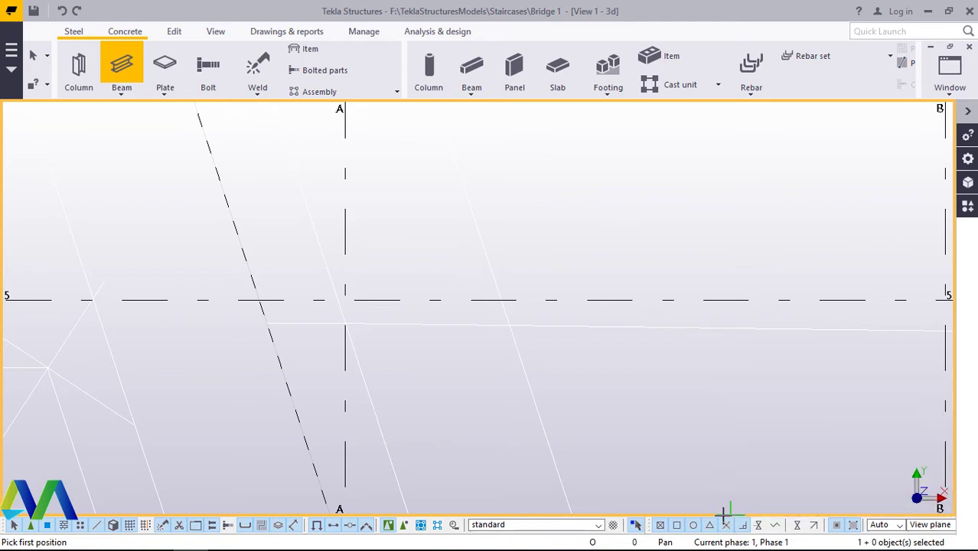
pyautogui.click(260, 298)
pyautogui.scroll(-8, 256, 282)
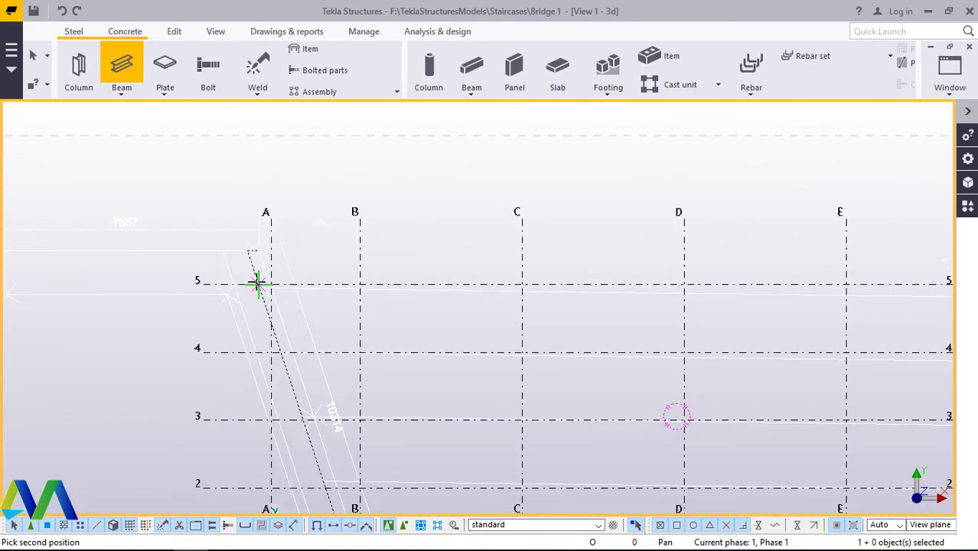
pyautogui.scroll(-2, 274, 297)
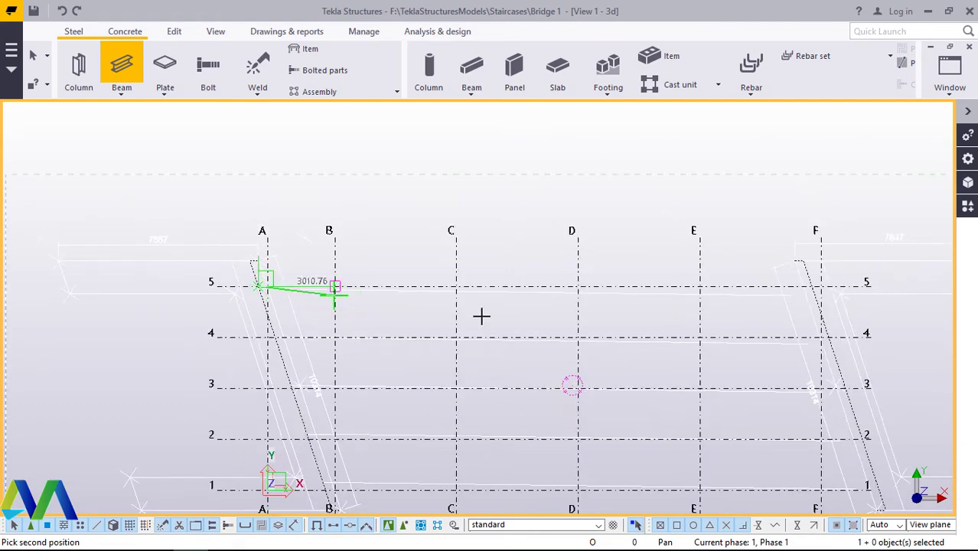
pyautogui.scroll(2, 810, 307)
pyautogui.scroll(4, 809, 285)
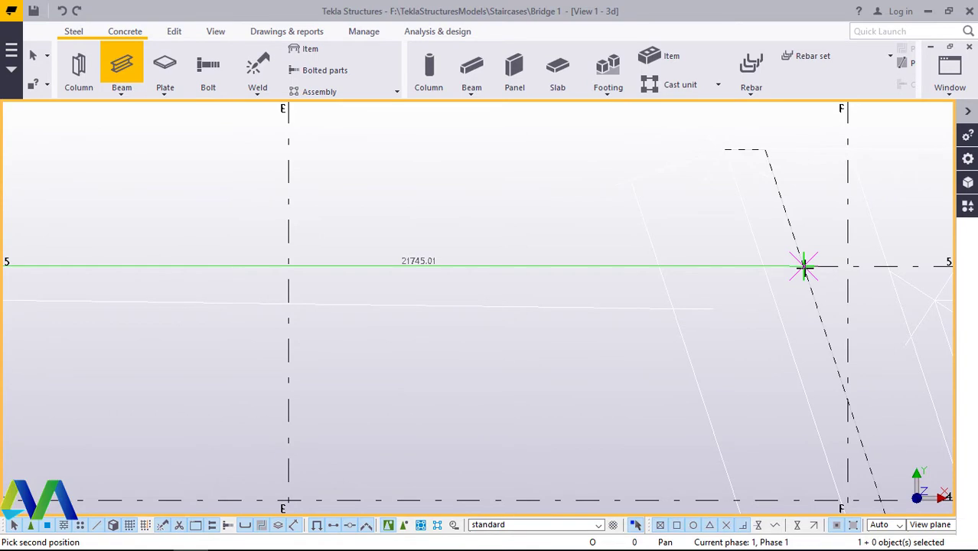
pyautogui.scroll(-4, 804, 267)
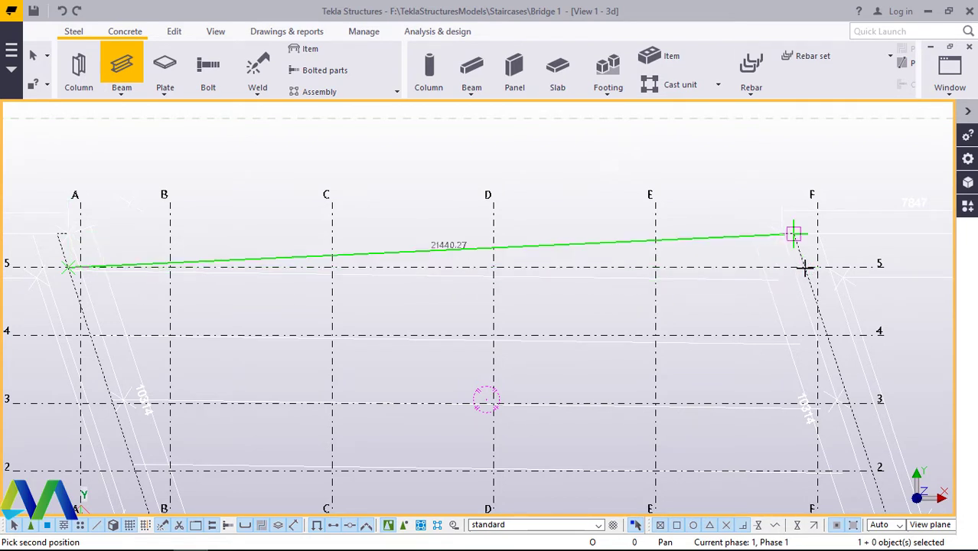
pyautogui.scroll(2, 804, 264)
pyautogui.scroll(3, 804, 264)
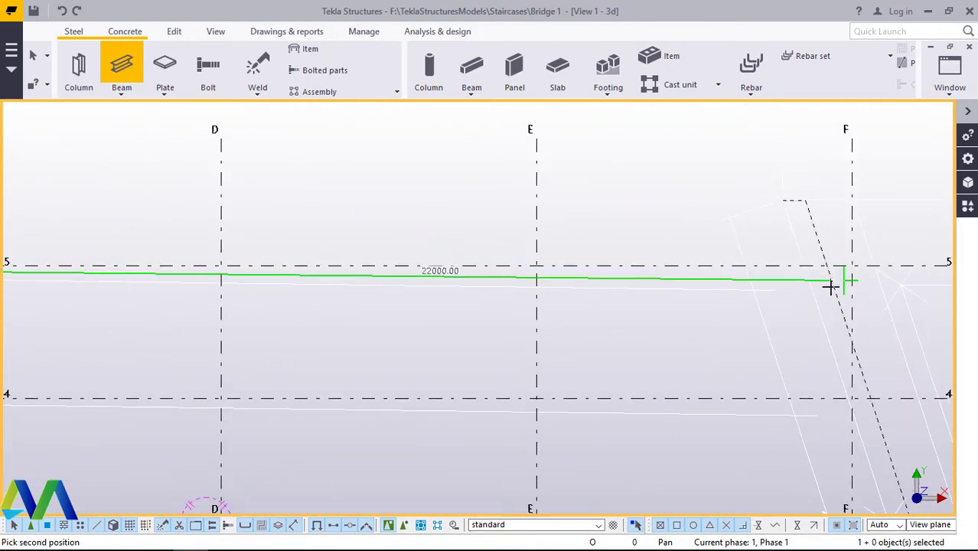
pyautogui.scroll(-3, 825, 284)
pyautogui.scroll(3, 821, 289)
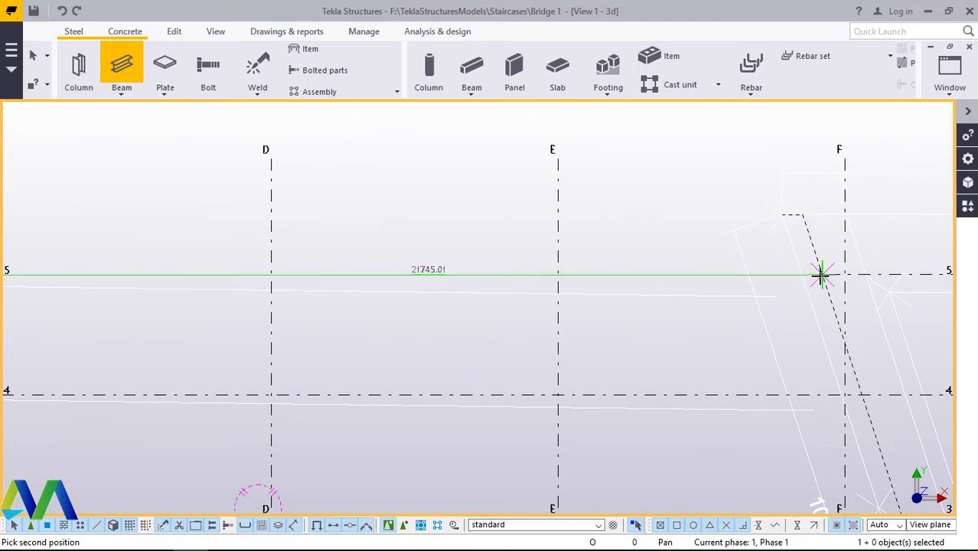
pyautogui.write('11800')
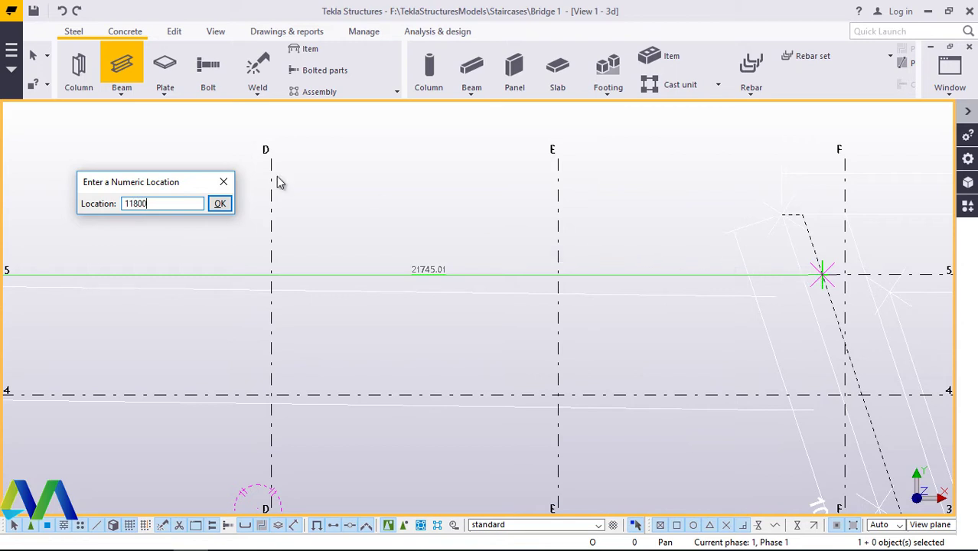
pyautogui.click(220, 203)
pyautogui.rightClick(422, 235)
# Step: Stop placing beams and open the properties of the new grid-5 beam
pyautogui.click(455, 244)
pyautogui.scroll(-4, 542, 286)
pyautogui.scroll(5, 199, 244)
pyautogui.scroll(5, 287, 314)
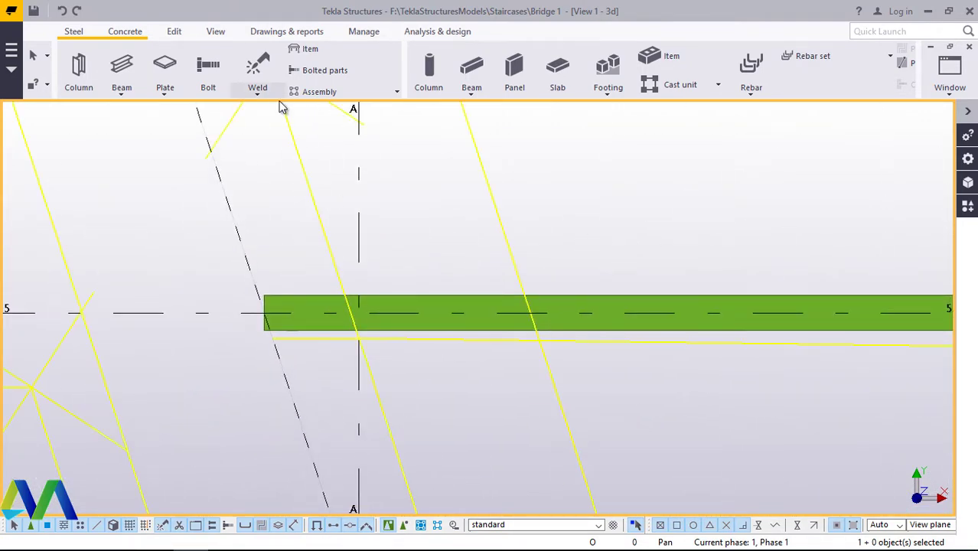
pyautogui.click(285, 313)
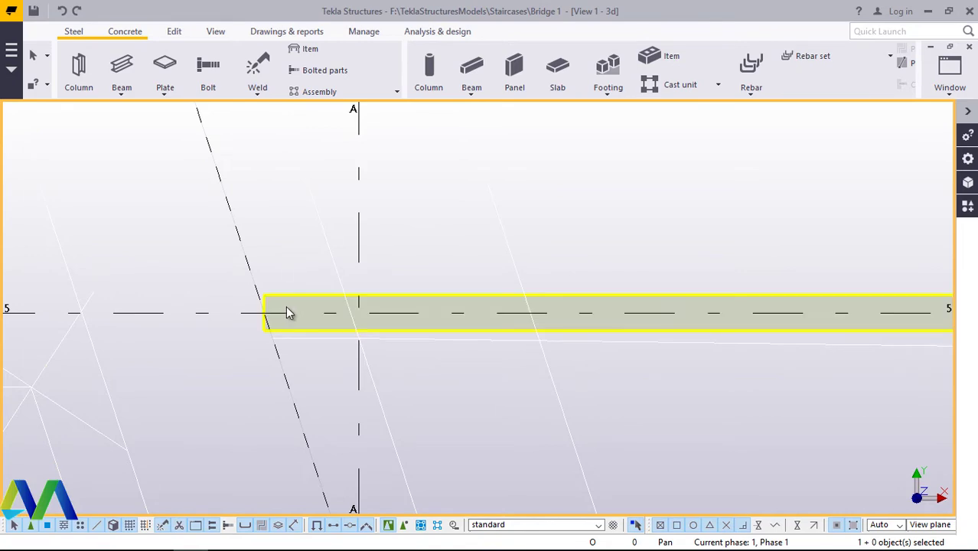
pyautogui.scroll(2, 283, 313)
pyautogui.doubleClick(293, 295)
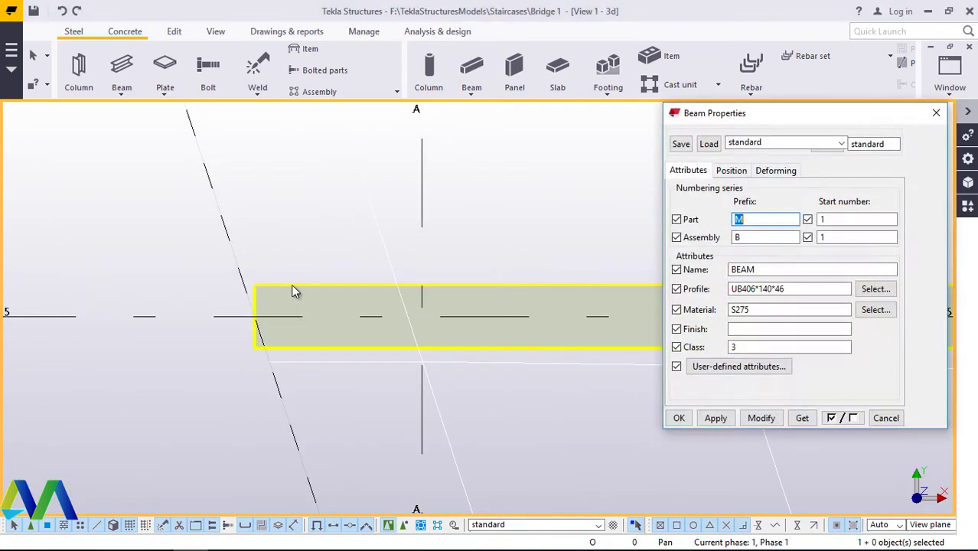
# Step: Replace the beam's UB406*140*46 profile with UB914*419*388 from the profile catalog and apply it
pyautogui.click(915, 289)
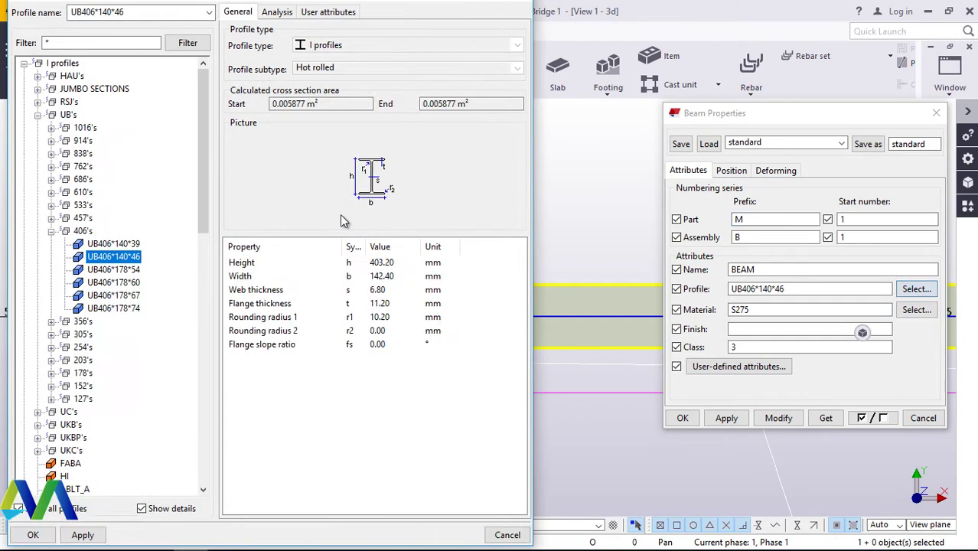
pyautogui.click(51, 231)
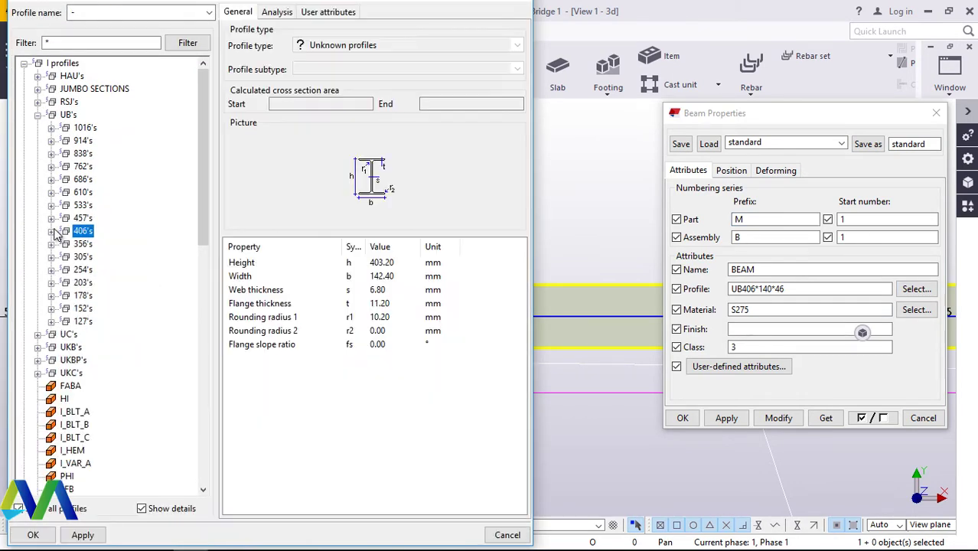
pyautogui.click(51, 141)
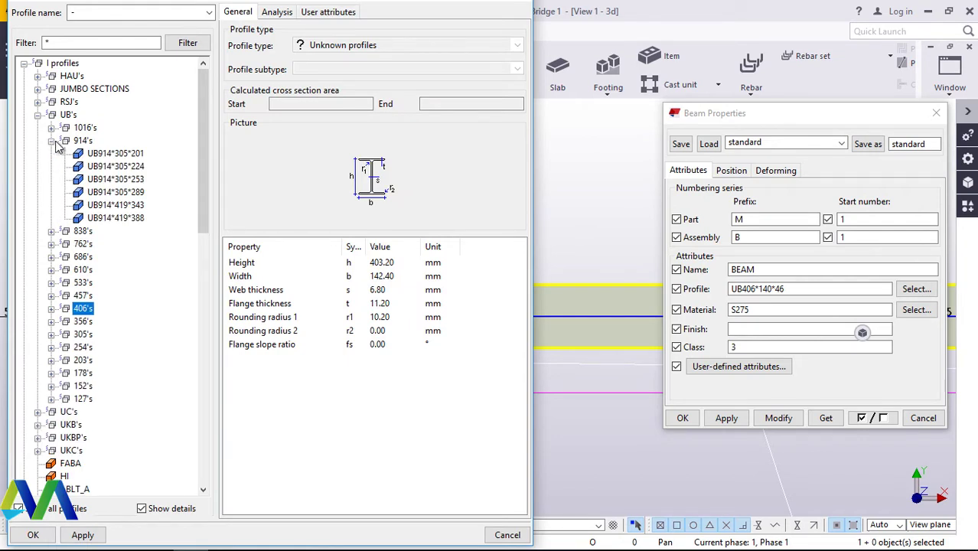
pyautogui.click(127, 217)
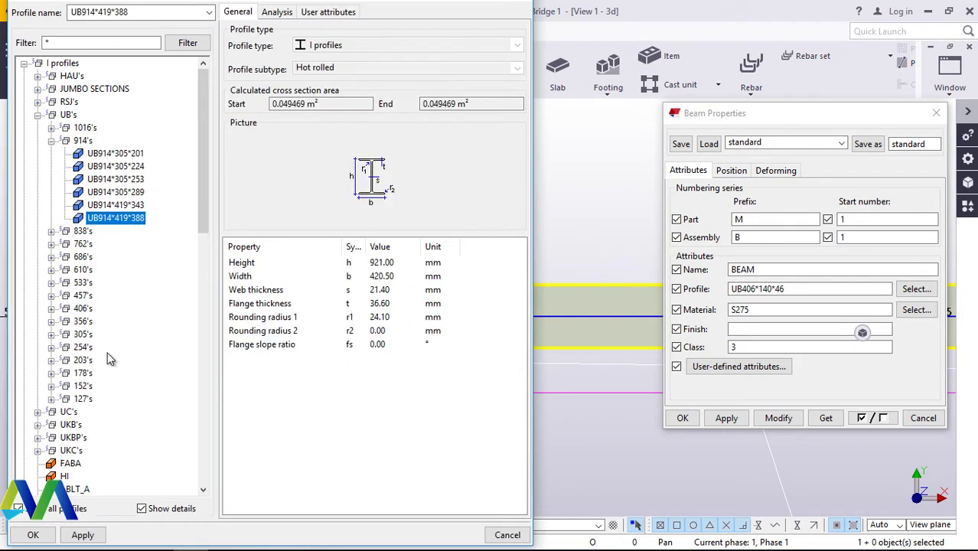
pyautogui.click(83, 535)
pyautogui.click(33, 535)
pyautogui.click(766, 419)
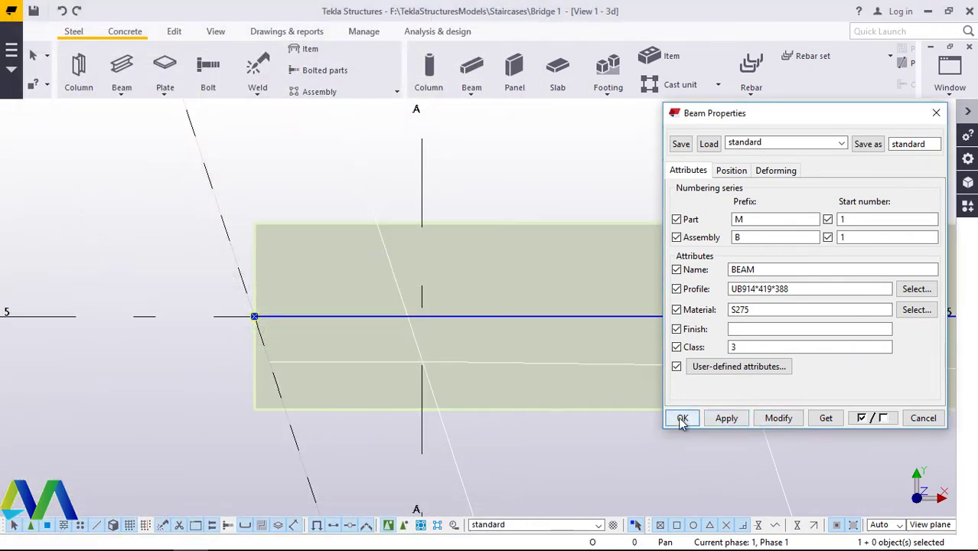
pyautogui.click(682, 418)
# Step: Display the length dimension of the first grid-5 beam
pyautogui.scroll(-8, 176, 268)
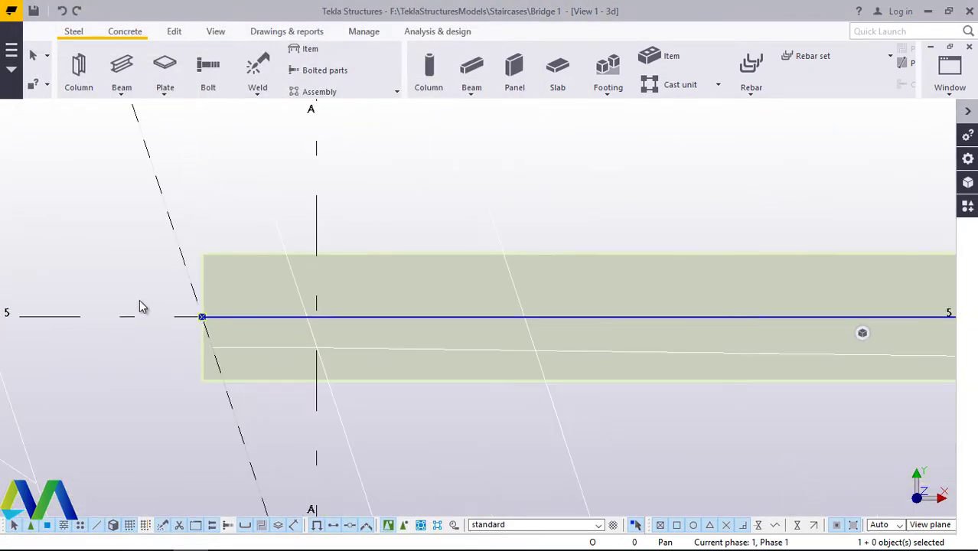
pyautogui.scroll(-2, 138, 288)
pyautogui.scroll(10, 459, 287)
pyautogui.scroll(3, 420, 298)
pyautogui.scroll(-7, 487, 288)
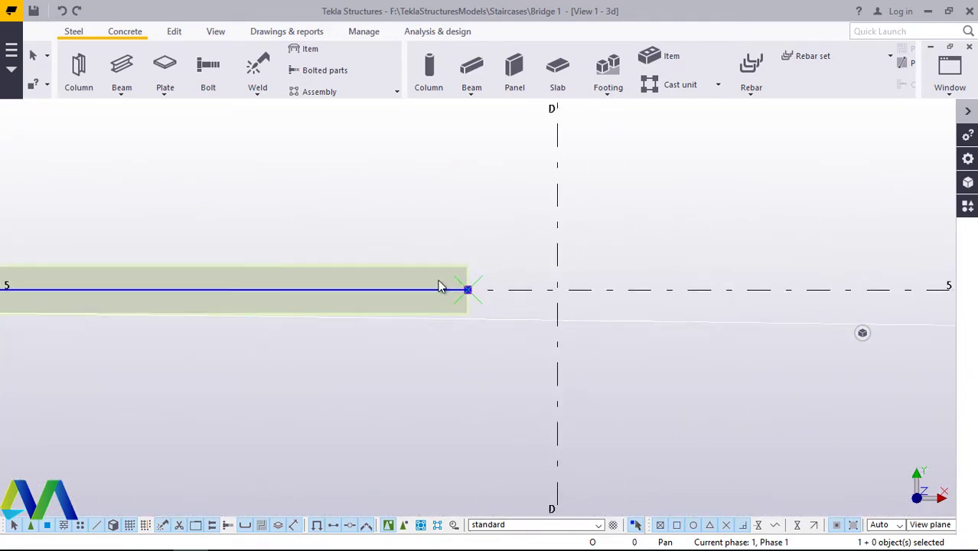
pyautogui.click(454, 293)
pyautogui.scroll(4, 454, 295)
pyautogui.scroll(-7, 467, 295)
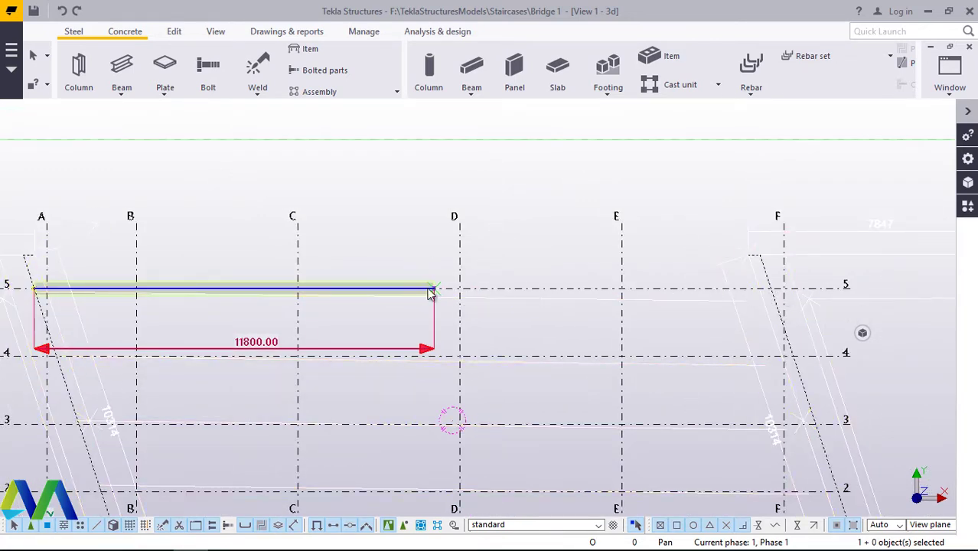
# Step: Draw a second steel beam on grid 5 from the first beam's end to near grid F
pyautogui.click(122, 98)
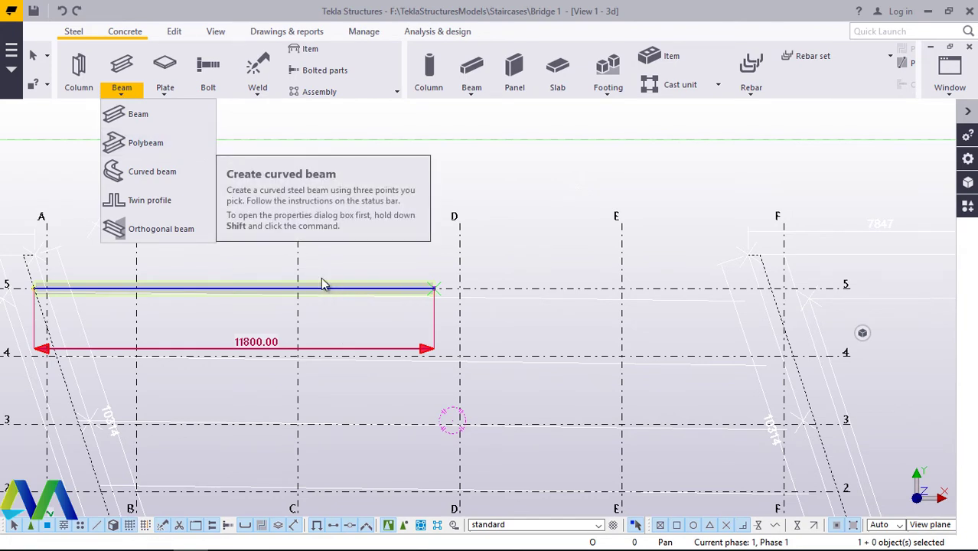
pyautogui.click(132, 115)
pyautogui.scroll(5, 467, 321)
pyautogui.scroll(1, 408, 248)
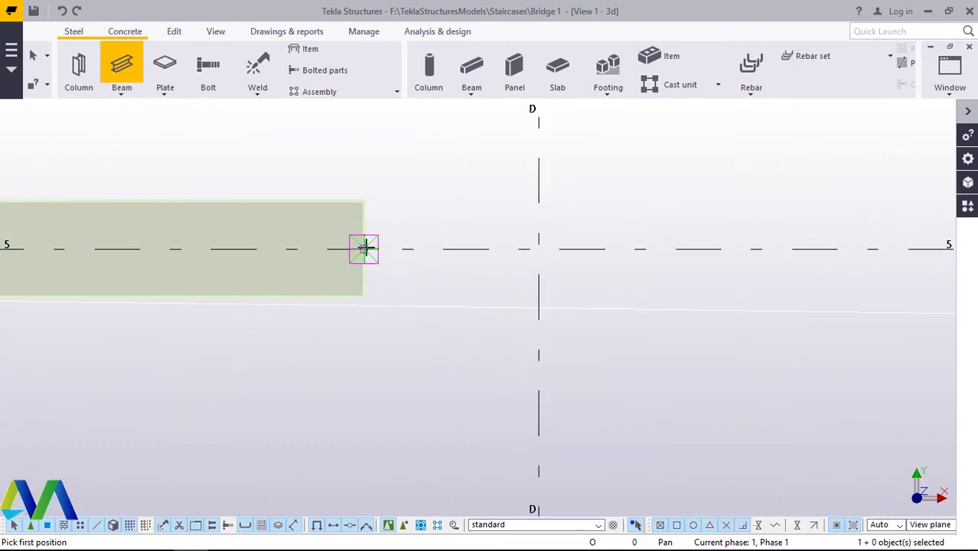
pyautogui.click(368, 247)
pyautogui.scroll(-2, 364, 276)
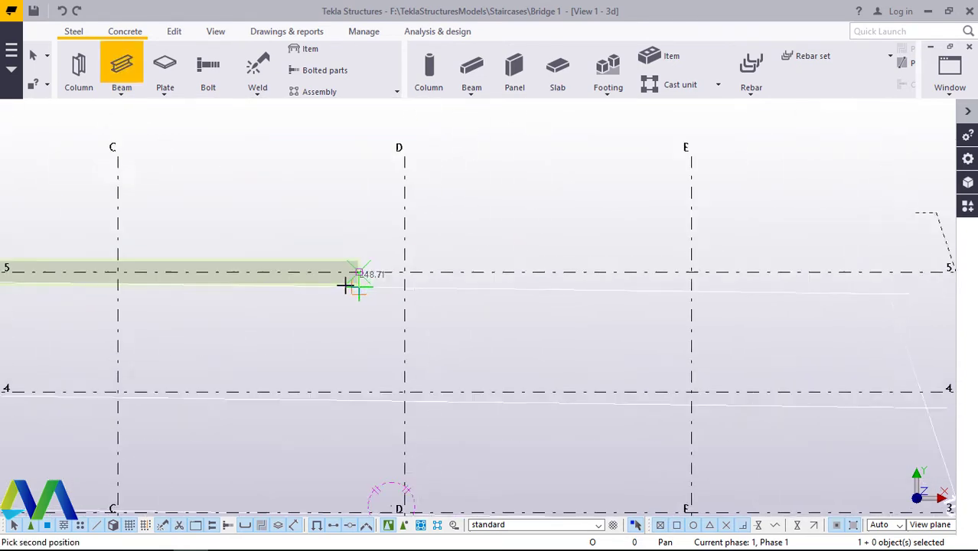
pyautogui.scroll(-4, 343, 285)
pyautogui.scroll(6, 601, 317)
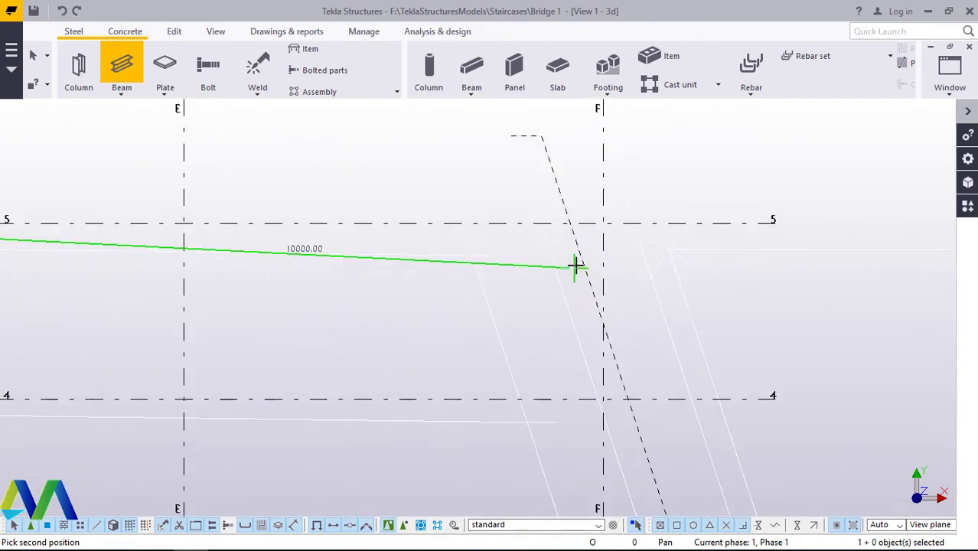
pyautogui.scroll(2, 575, 264)
pyautogui.click(569, 214)
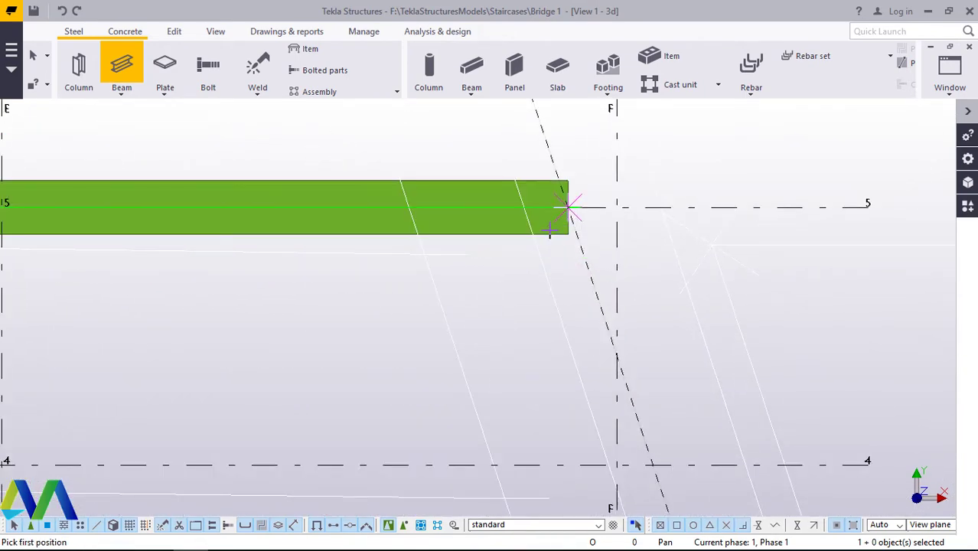
pyautogui.rightClick(536, 245)
pyautogui.click(585, 253)
pyautogui.scroll(-2, 646, 266)
pyautogui.scroll(-4, 645, 265)
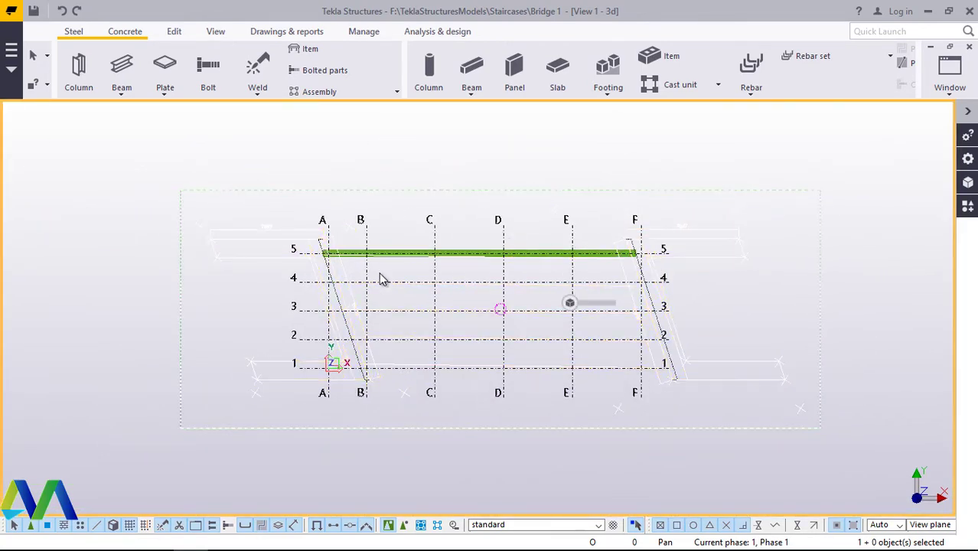
pyautogui.scroll(5, 383, 280)
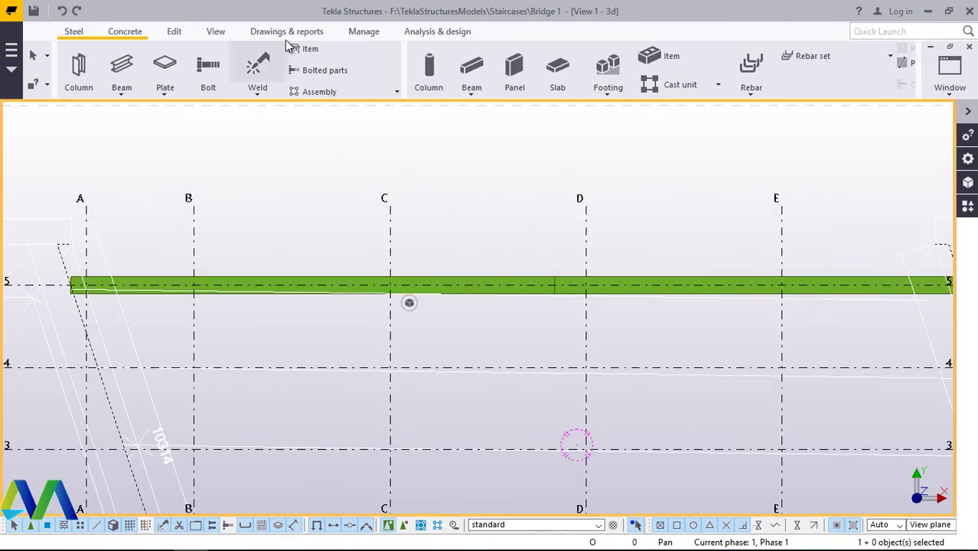
# Step: Switch to a 3-D view and orbit around the grid-5 girder
pyautogui.click(218, 36)
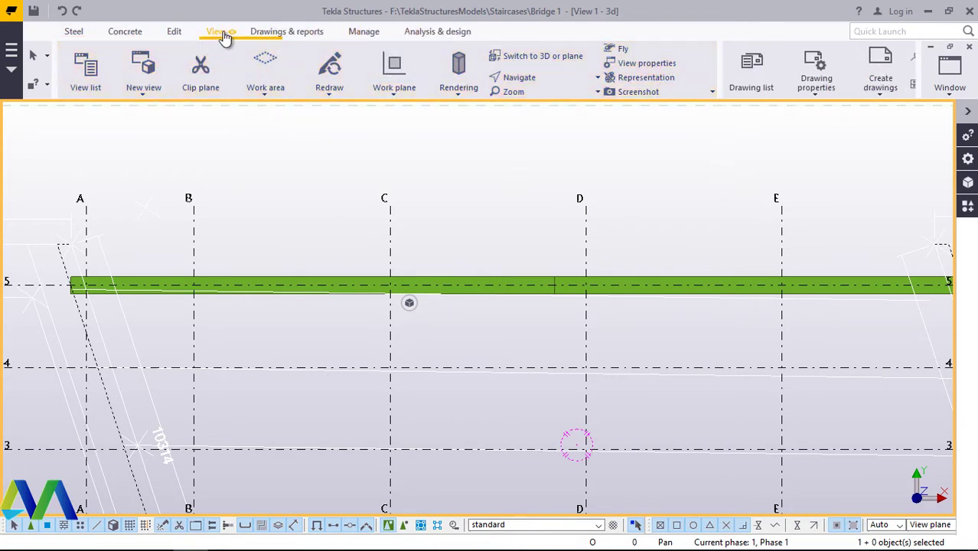
pyautogui.click(544, 56)
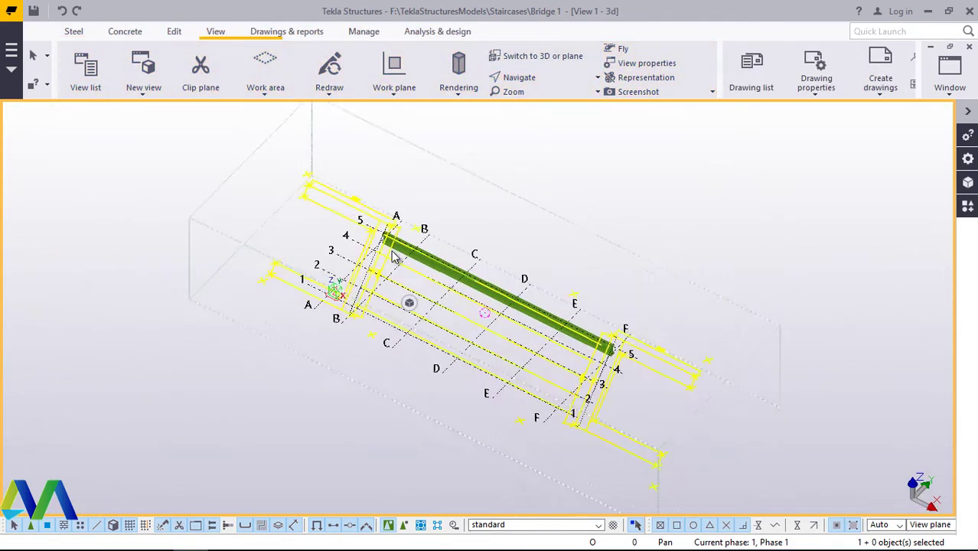
pyautogui.scroll(5, 389, 243)
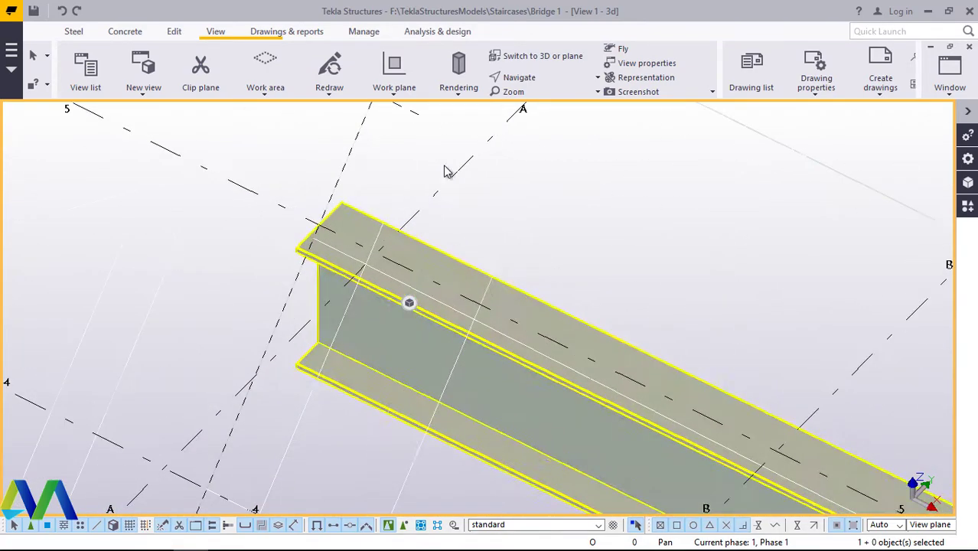
pyautogui.click(536, 77)
pyautogui.click(541, 102)
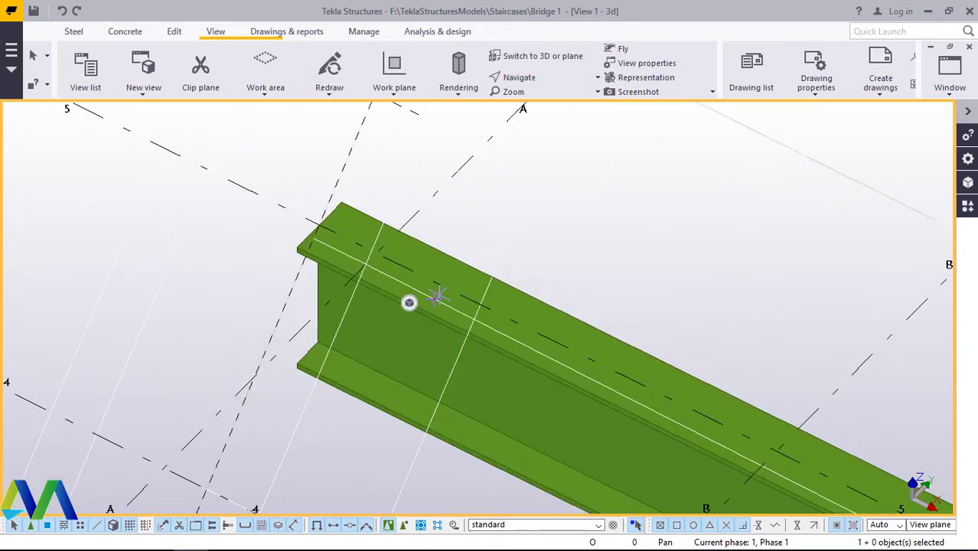
pyautogui.moveTo(449, 315); pyautogui.dragTo(394, 192)
pyautogui.rightClick(394, 192)
pyautogui.click(418, 197)
# Step: Select both beams of the grid-5 girder
pyautogui.click(640, 291)
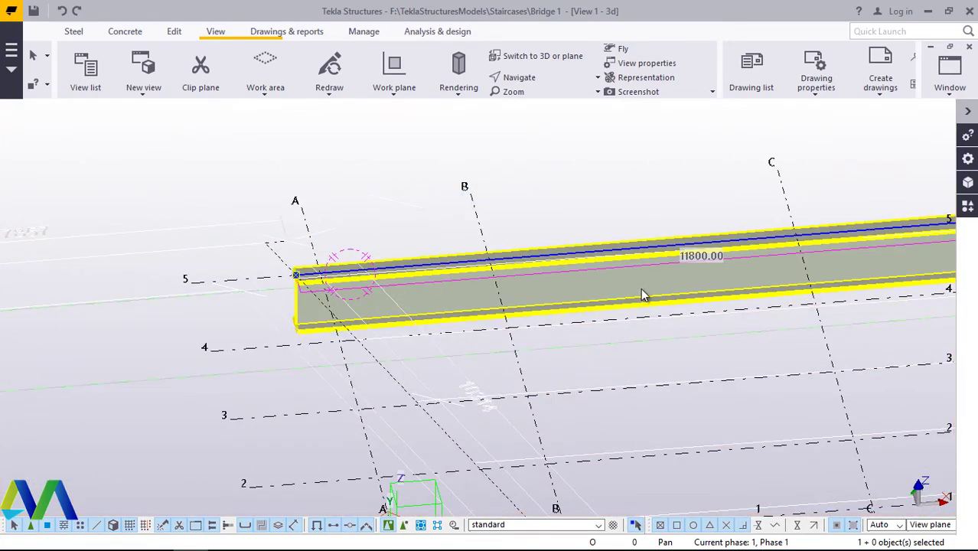
pyautogui.scroll(-2, 469, 290)
pyautogui.scroll(-2, 468, 290)
pyautogui.scroll(3, 766, 268)
pyautogui.click(774, 269)
pyautogui.click(776, 250)
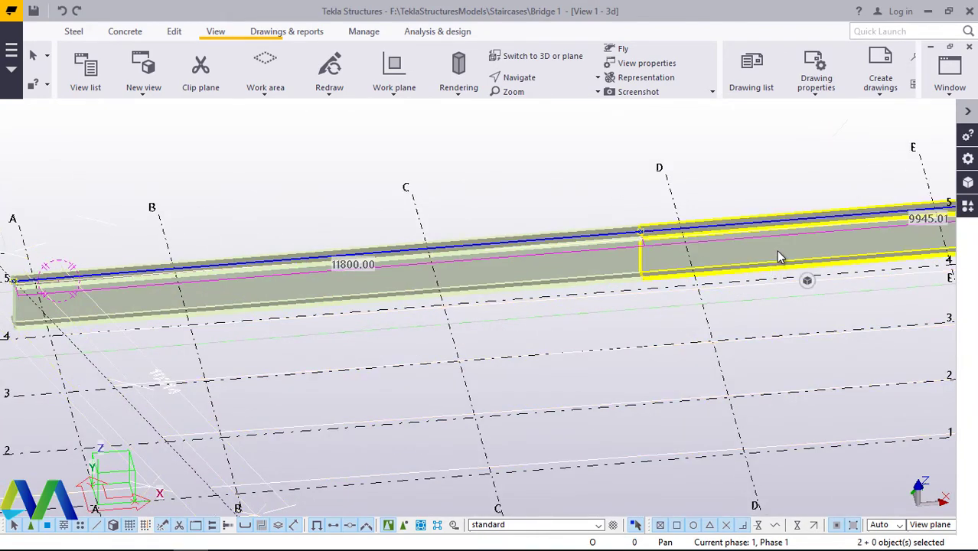
# Step: Change the At depth position of both grid-5 beams from Behind to Front
pyautogui.doubleClick(774, 247)
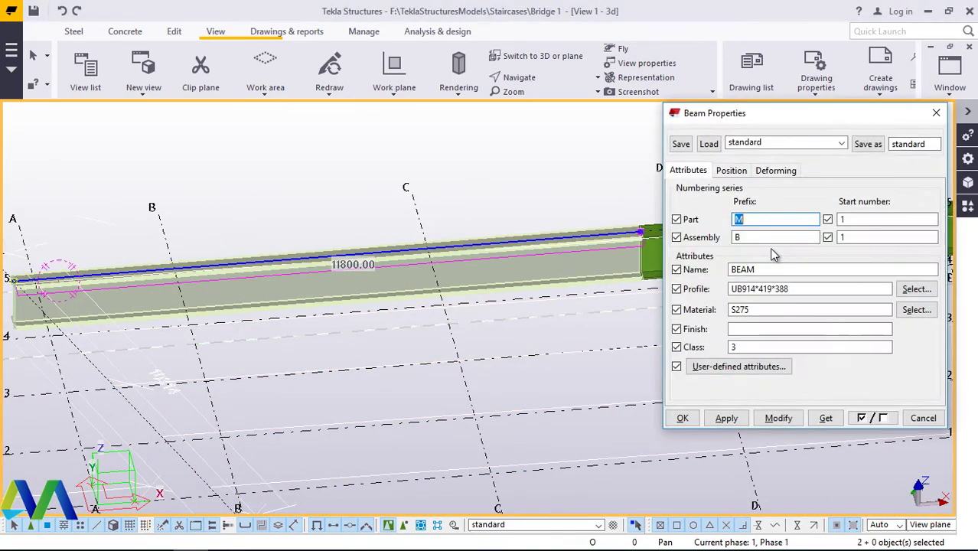
pyautogui.click(936, 114)
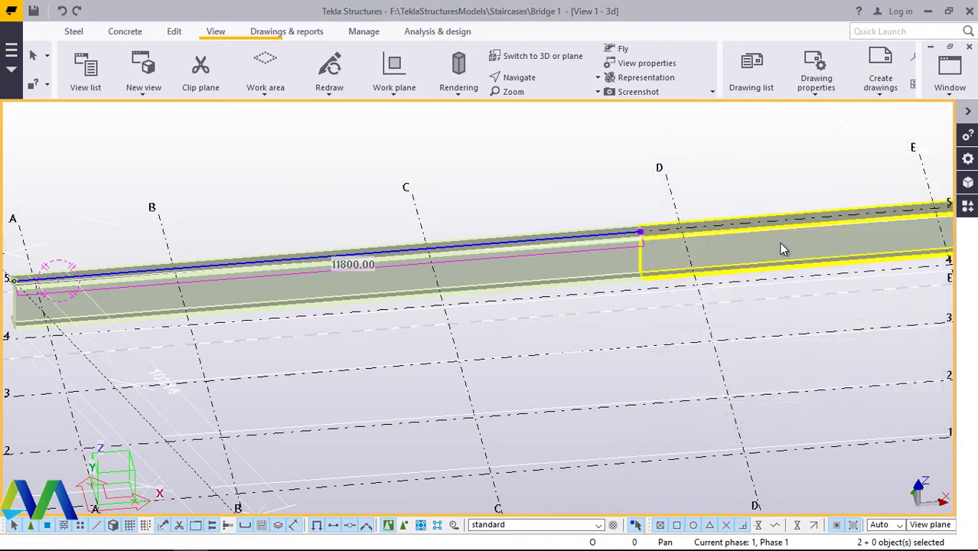
pyautogui.doubleClick(782, 249)
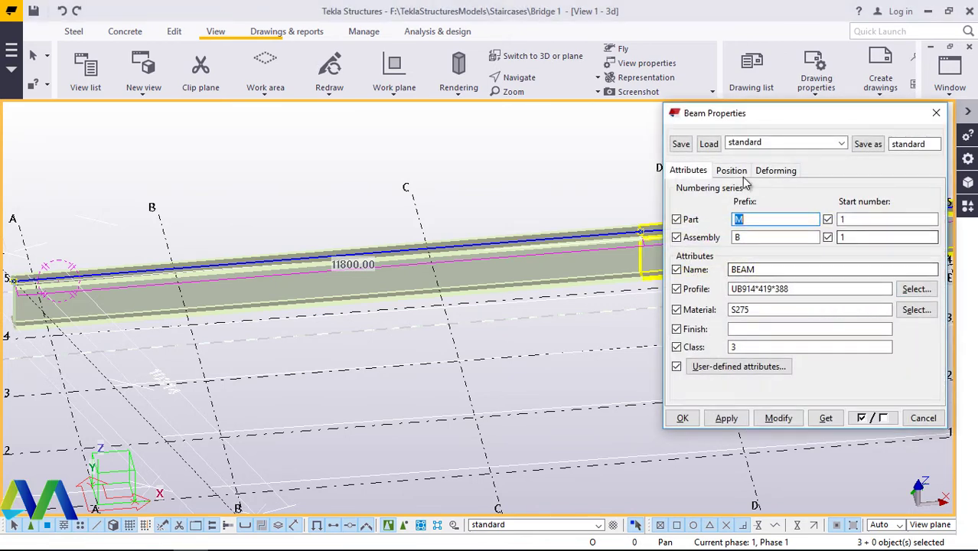
pyautogui.click(732, 172)
pyautogui.click(770, 247)
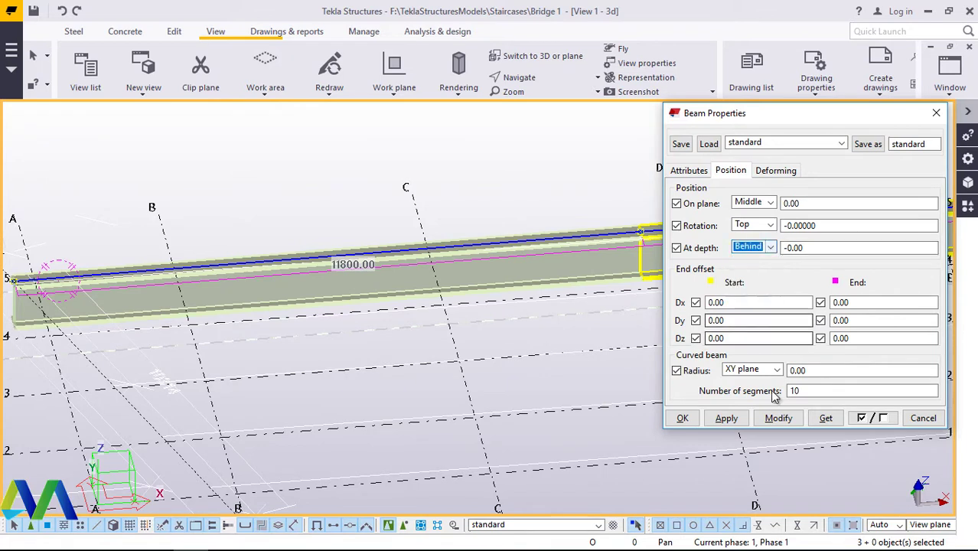
pyautogui.click(779, 418)
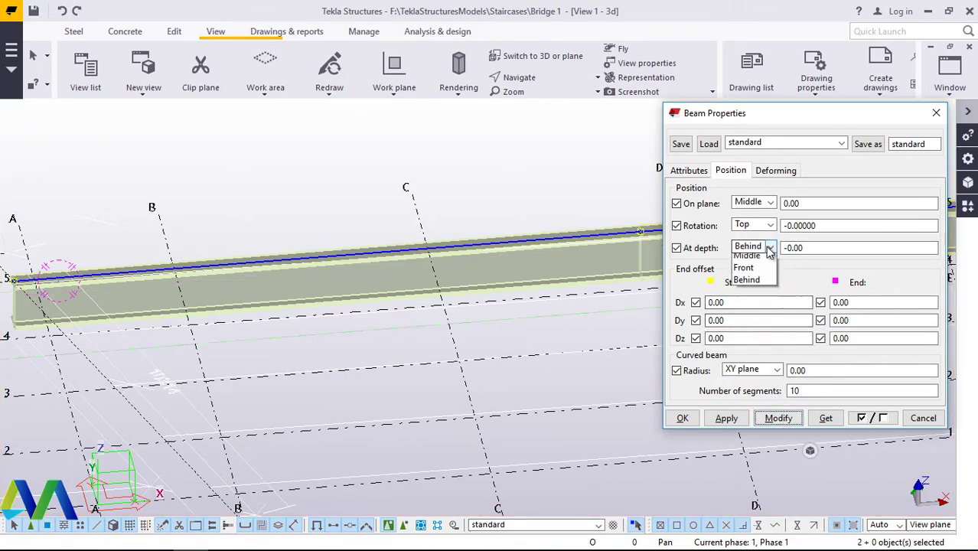
pyautogui.click(777, 420)
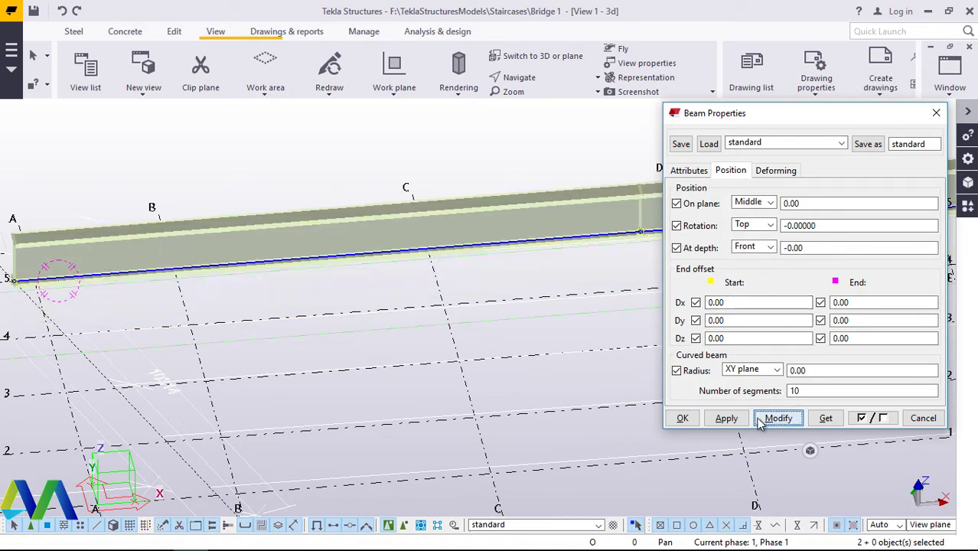
pyautogui.click(683, 420)
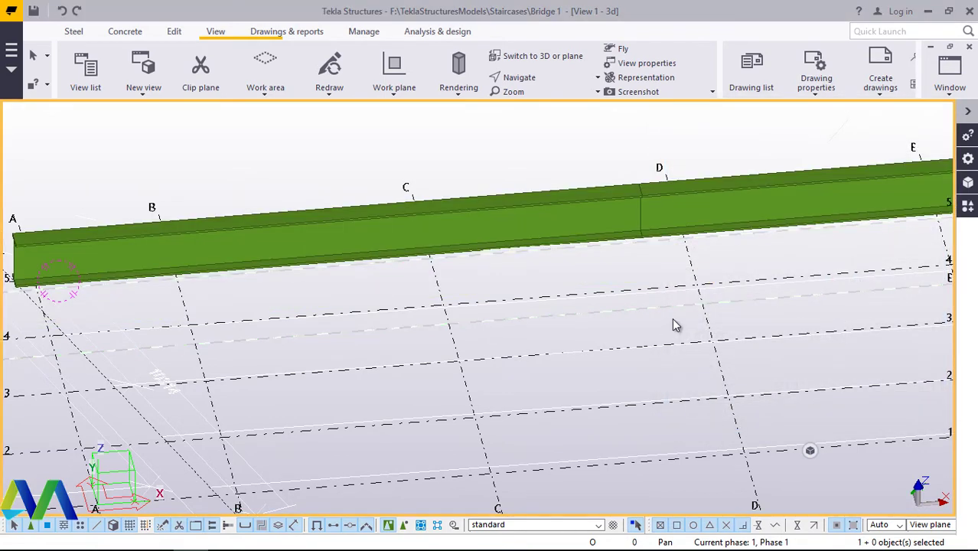
pyautogui.scroll(-5, 503, 346)
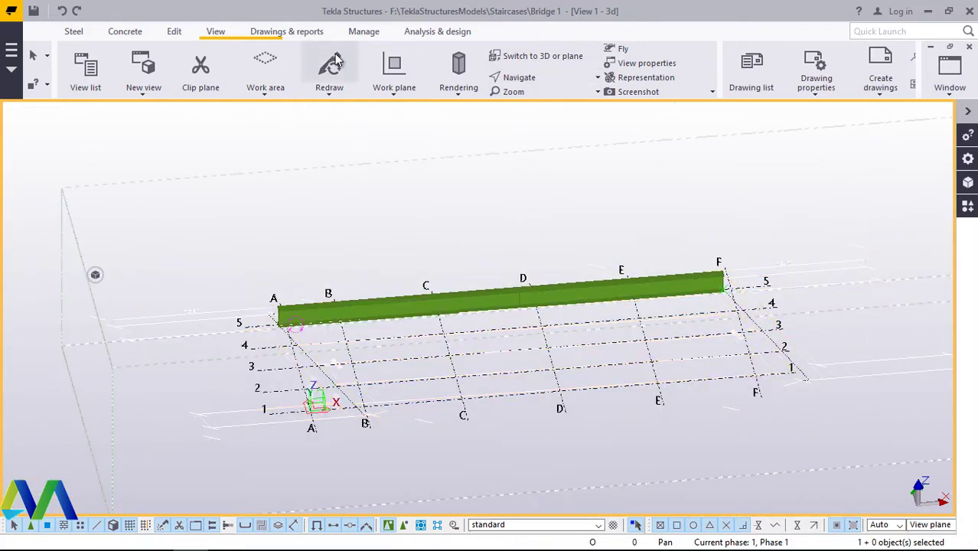
# Step: In plane view, draw a steel beam from F/4 extending 11800 along grid 4
pyautogui.click(536, 61)
pyautogui.scroll(6, 248, 235)
pyautogui.scroll(-8, 253, 272)
pyautogui.scroll(1, 539, 342)
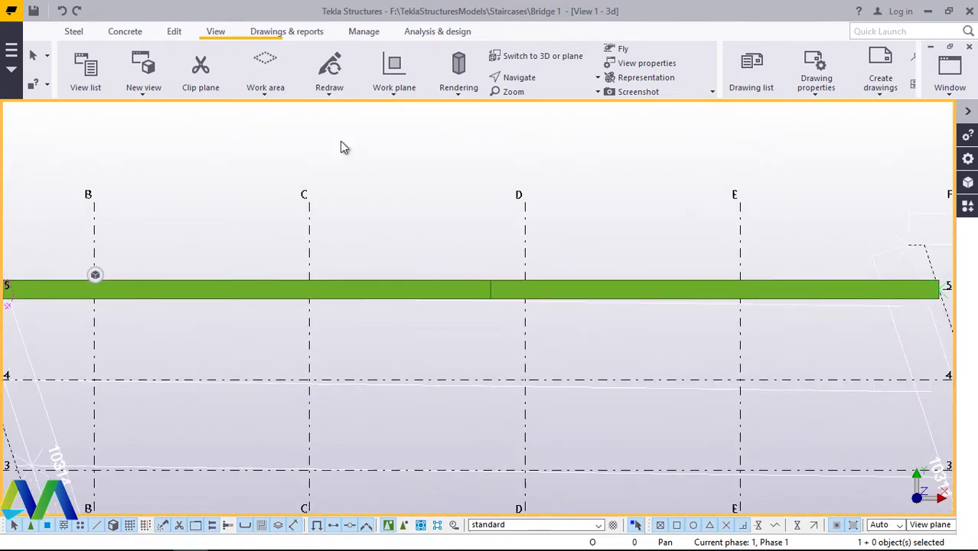
pyautogui.click(74, 37)
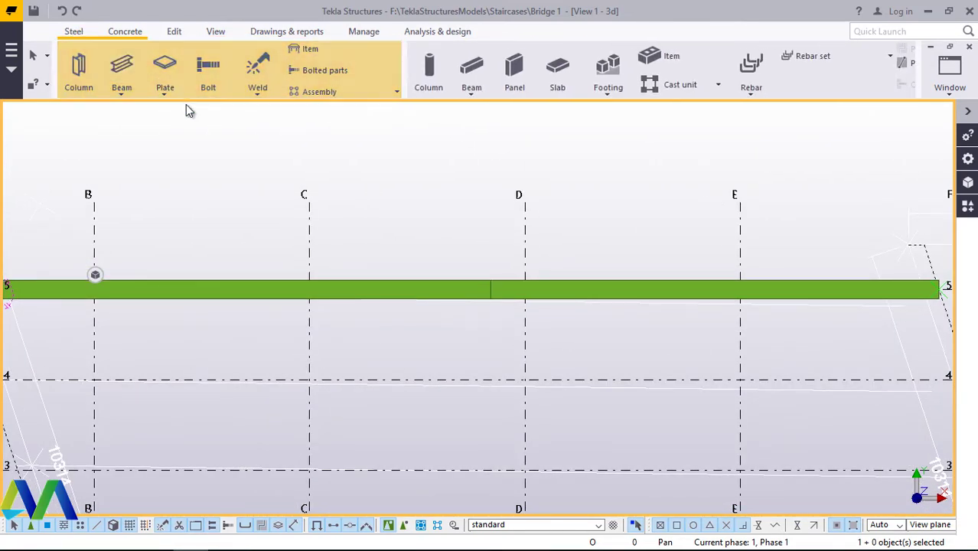
pyautogui.click(124, 90)
pyautogui.click(135, 115)
pyautogui.scroll(-2, 208, 225)
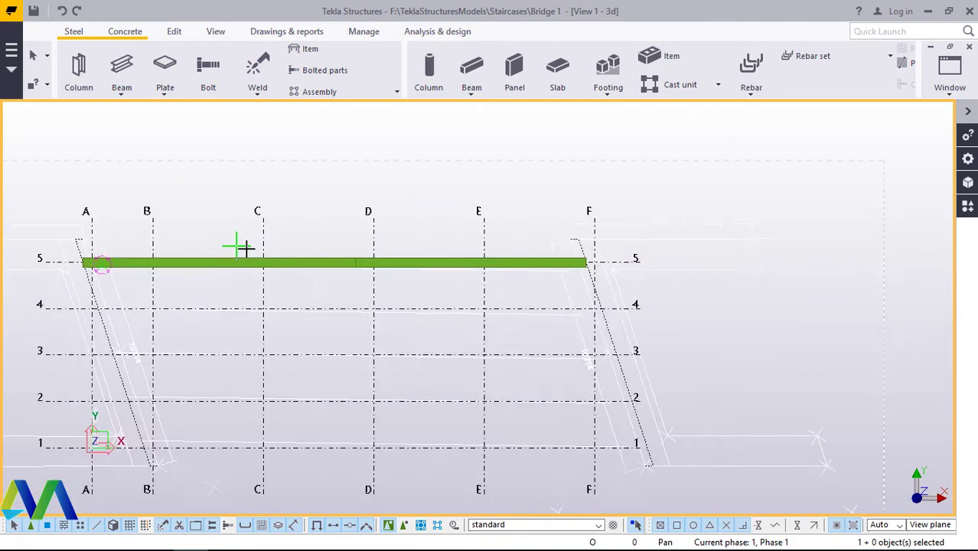
pyautogui.scroll(1, 258, 247)
pyautogui.scroll(2, 589, 302)
pyautogui.scroll(3, 656, 322)
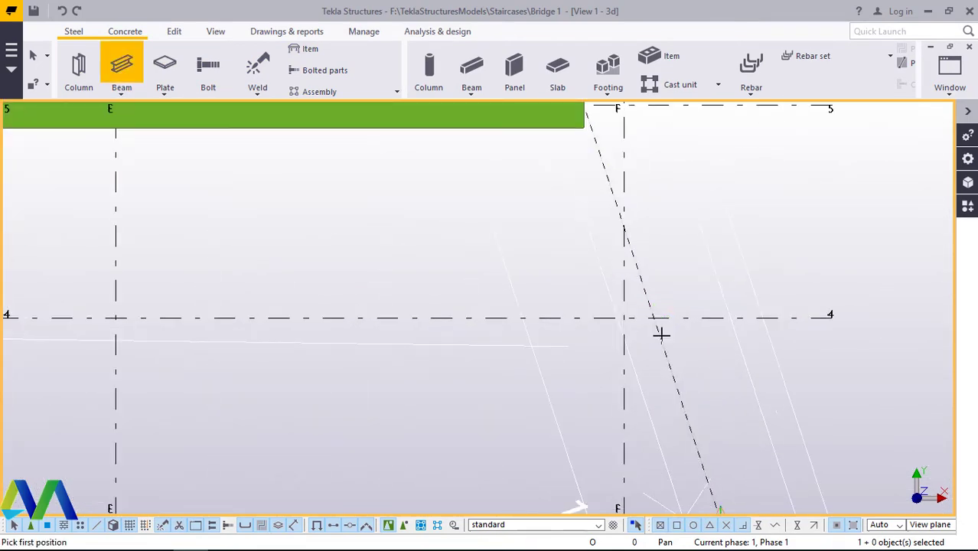
pyautogui.click(653, 317)
pyautogui.scroll(-5, 673, 383)
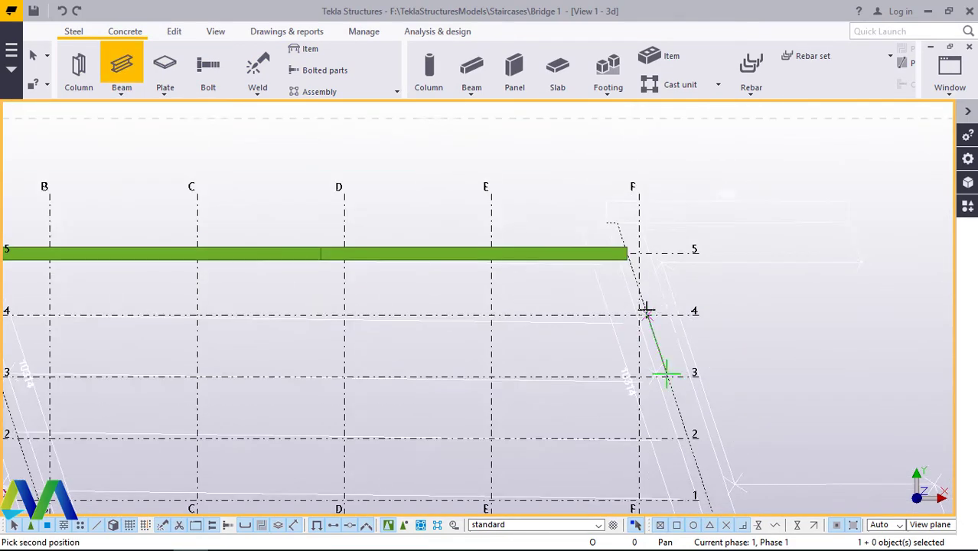
pyautogui.scroll(4, 145, 314)
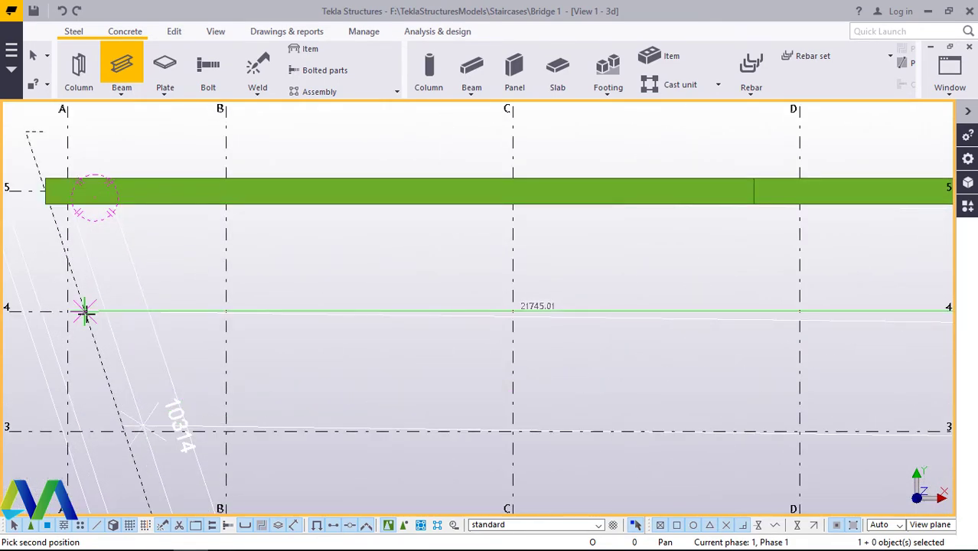
pyautogui.write('11800')
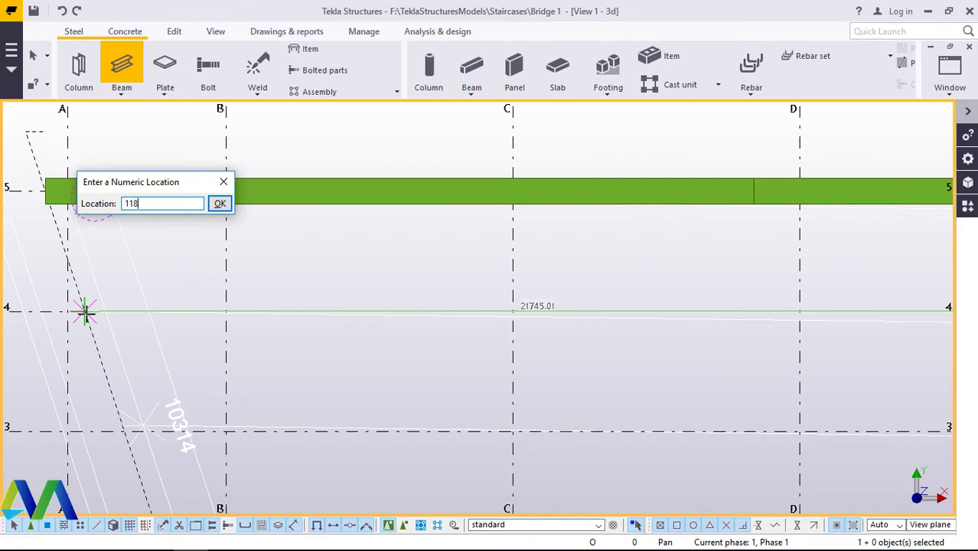
pyautogui.click(220, 204)
pyautogui.rightClick(348, 266)
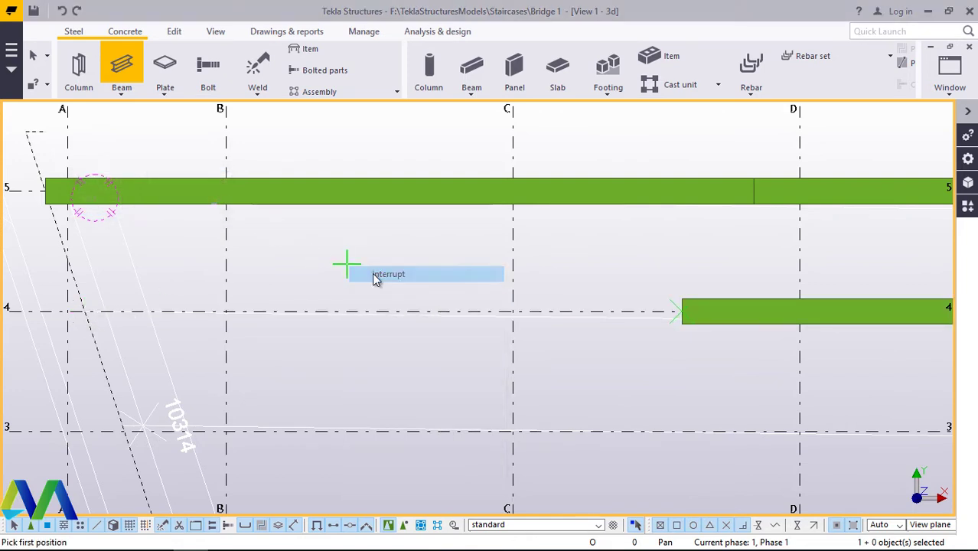
pyautogui.click(375, 275)
# Step: Draw the second grid-4 beam ending at A/4
pyautogui.click(124, 90)
pyautogui.click(130, 114)
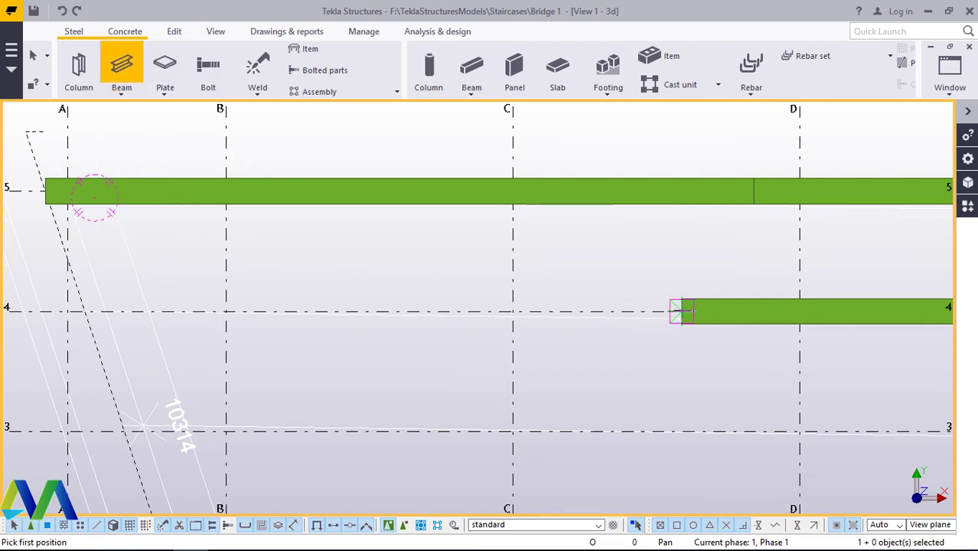
pyautogui.click(84, 311)
pyautogui.rightClick(351, 283)
pyautogui.click(374, 288)
pyautogui.scroll(-4, 288, 270)
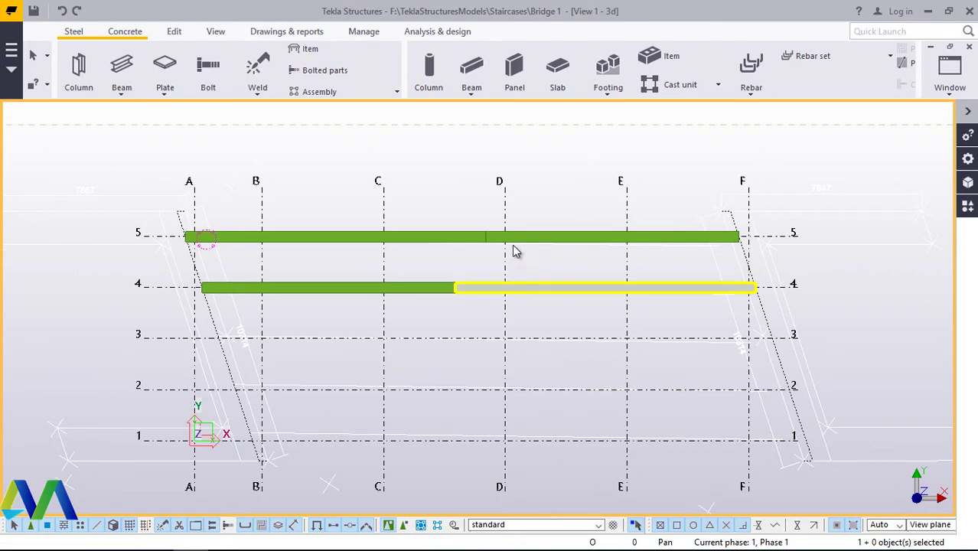
# Step: Copy both pieces of the grid-5 girder onto grid 3 and grid 1
pyautogui.scroll(5, 185, 228)
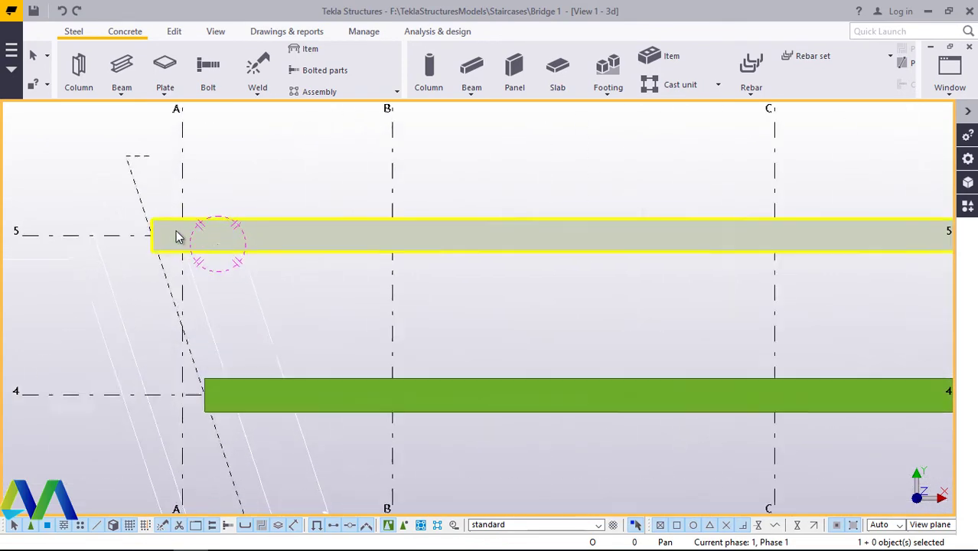
pyautogui.scroll(-2, 330, 291)
pyautogui.scroll(-2, 331, 292)
pyautogui.scroll(-2, 243, 307)
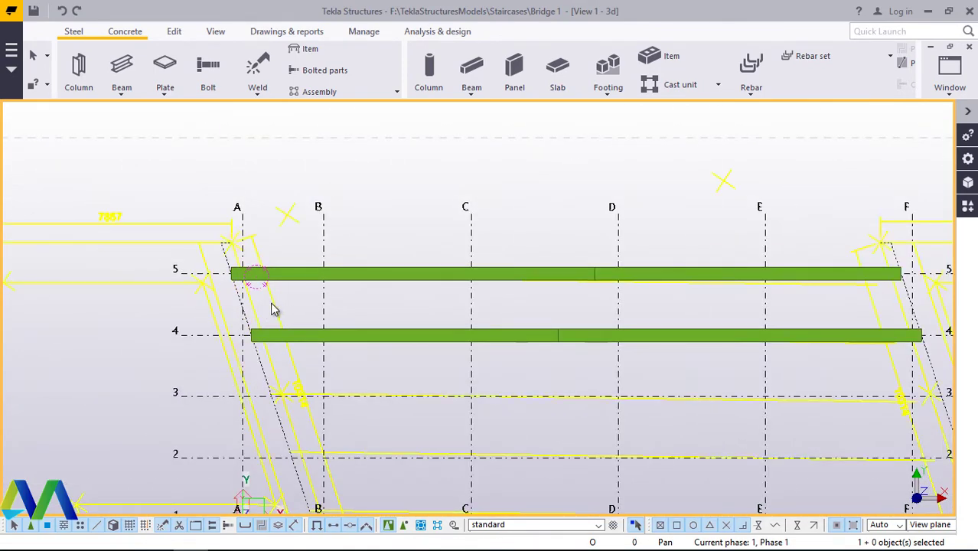
pyautogui.click(523, 276)
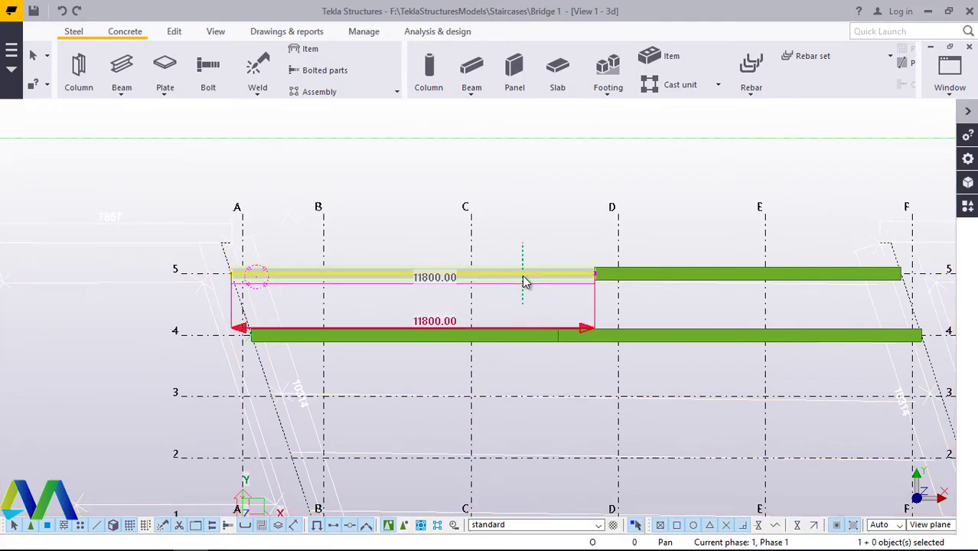
pyautogui.keyDown('ctrl'); pyautogui.click(708, 275); pyautogui.keyUp('ctrl')
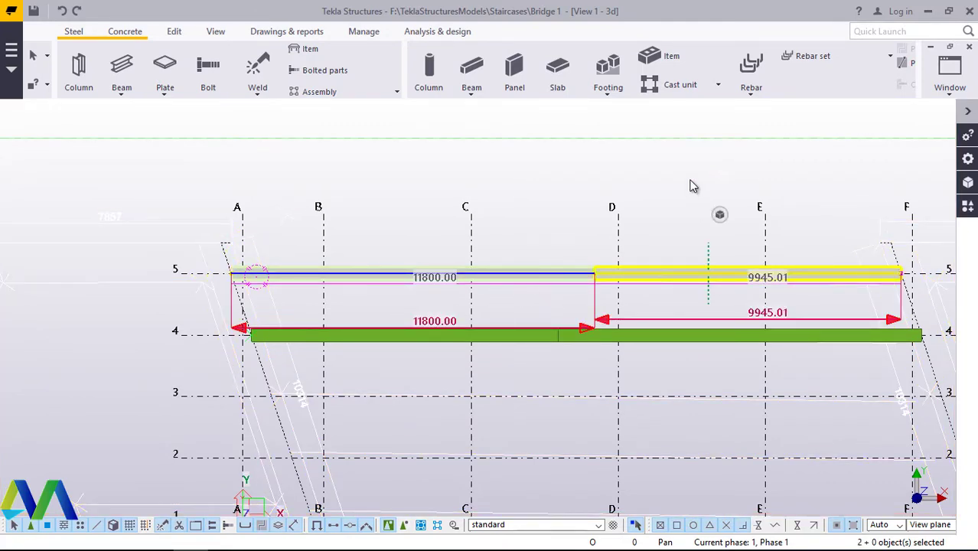
pyautogui.rightClick(692, 186)
pyautogui.click(725, 189)
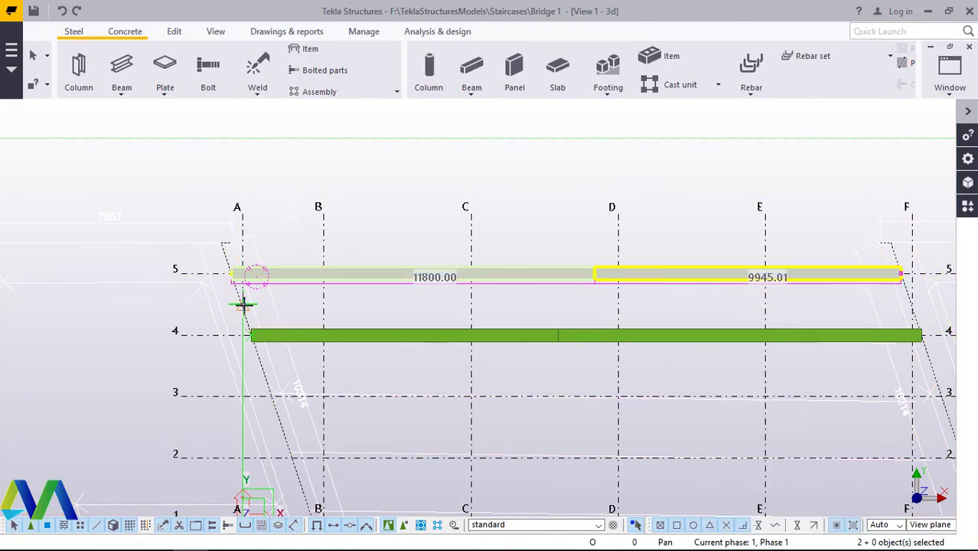
pyautogui.scroll(8, 212, 277)
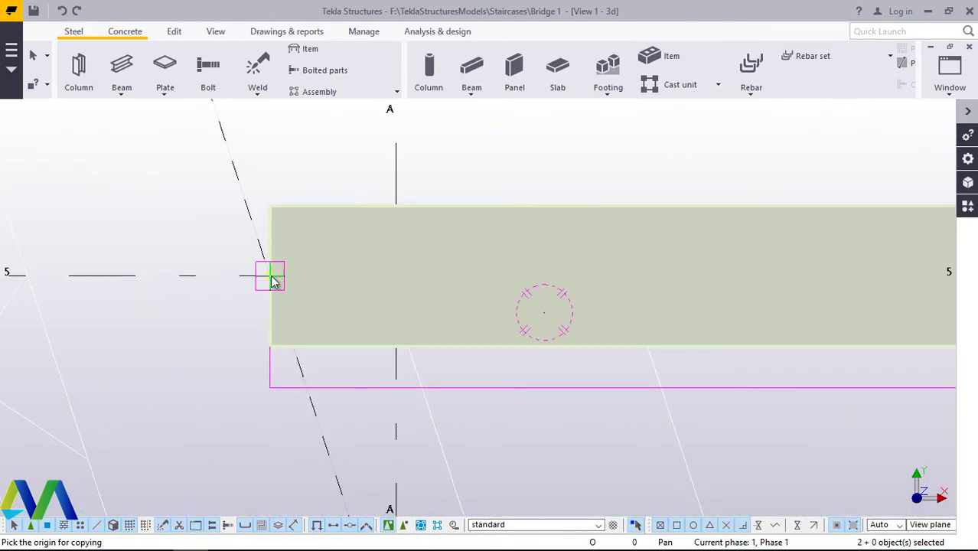
pyautogui.scroll(-6, 314, 239)
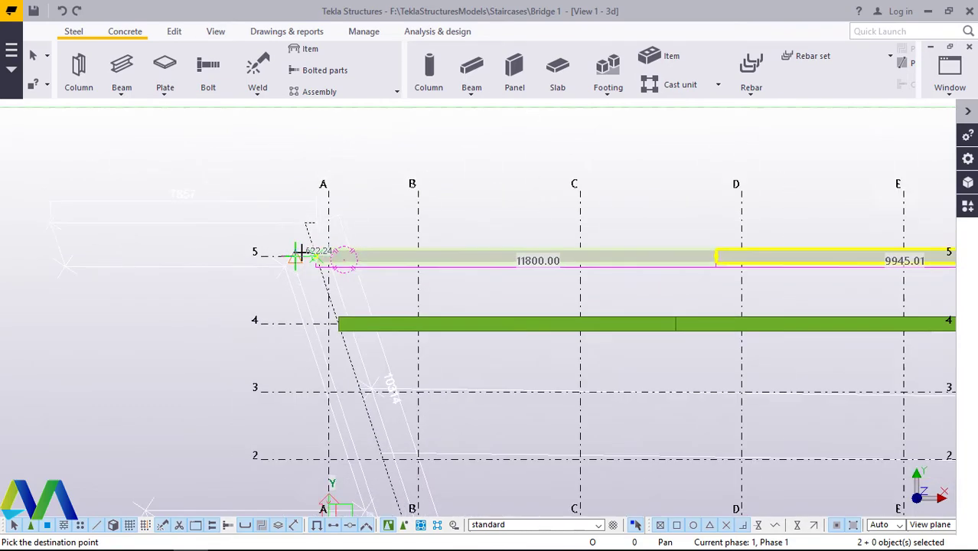
pyautogui.scroll(5, 379, 397)
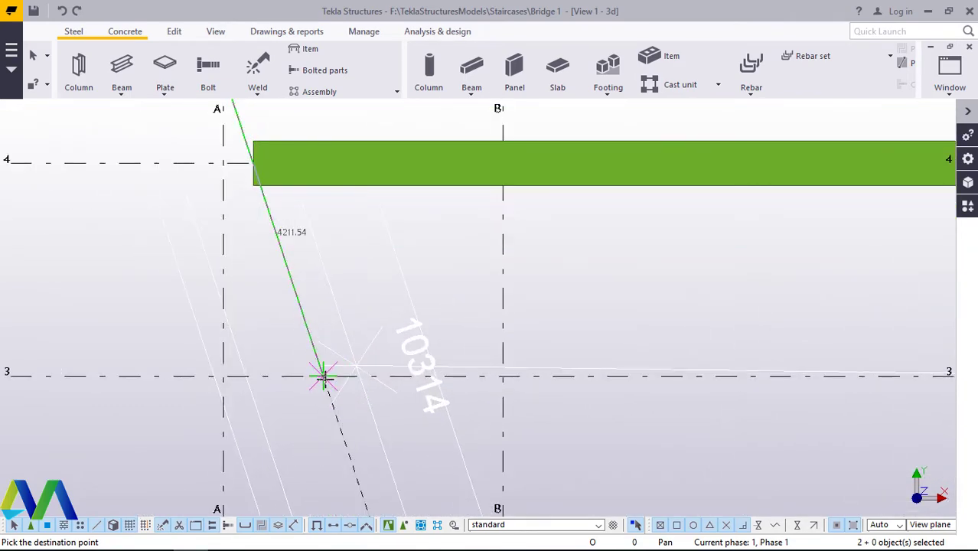
pyautogui.click(322, 377)
pyautogui.scroll(-6, 306, 342)
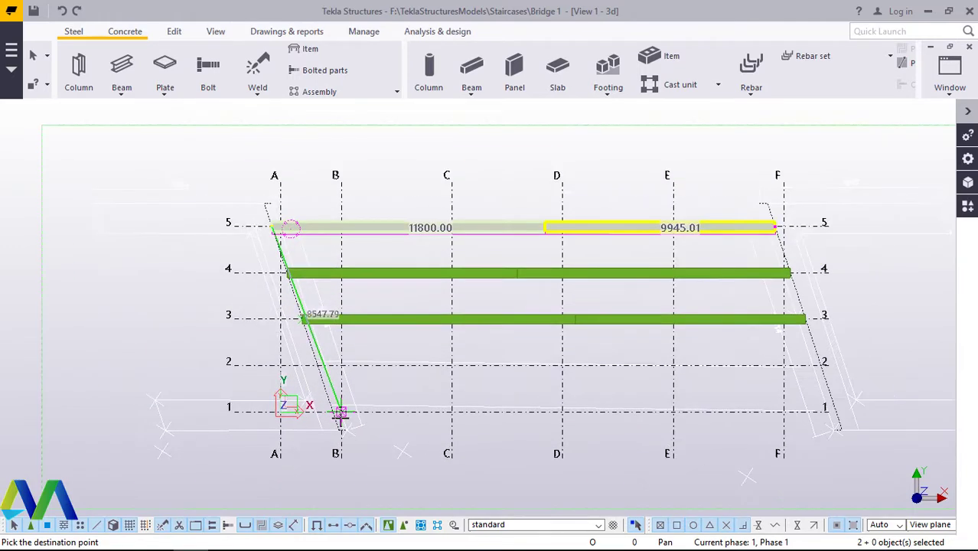
pyautogui.scroll(6, 342, 417)
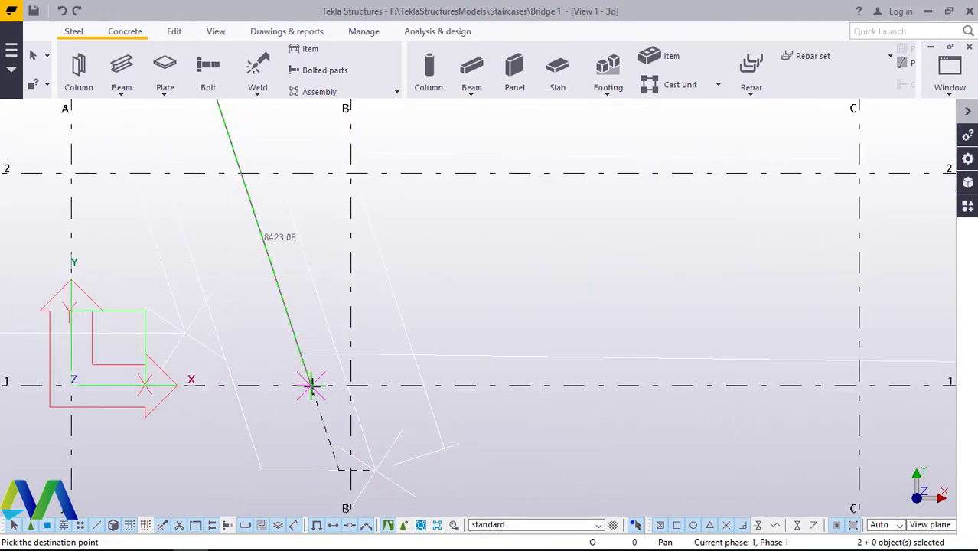
pyautogui.click(313, 390)
# Step: End the previous copy and start copying both pieces of the grid-3 girder
pyautogui.rightClick(457, 293)
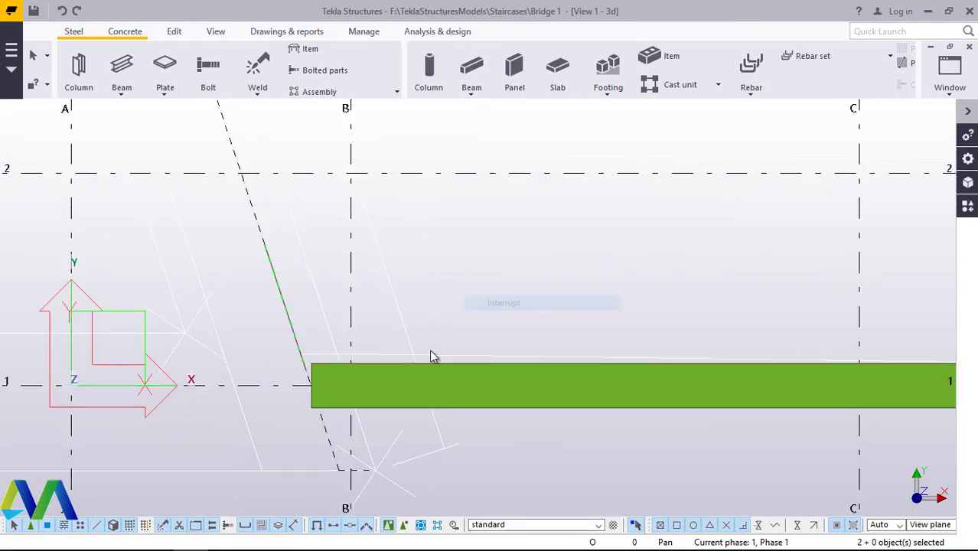
pyautogui.click(477, 299)
pyautogui.scroll(-5, 429, 351)
pyautogui.scroll(-1, 406, 368)
pyautogui.click(499, 255)
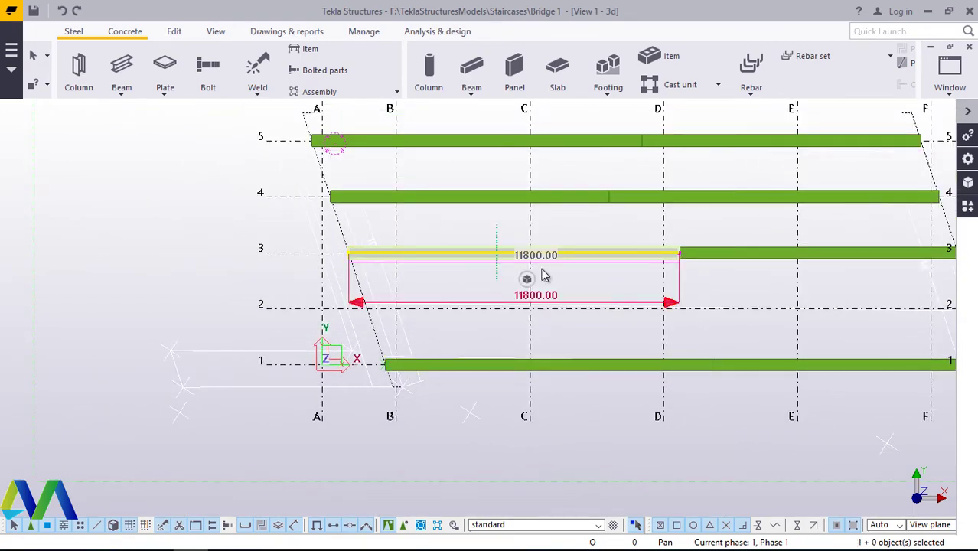
pyautogui.keyDown('ctrl'); pyautogui.click(763, 255); pyautogui.keyUp('ctrl')
pyautogui.rightClick(180, 197)
pyautogui.click(224, 190)
# Step: Place the girder copy on grid 2, then end the command and clear the selection
pyautogui.scroll(10, 349, 253)
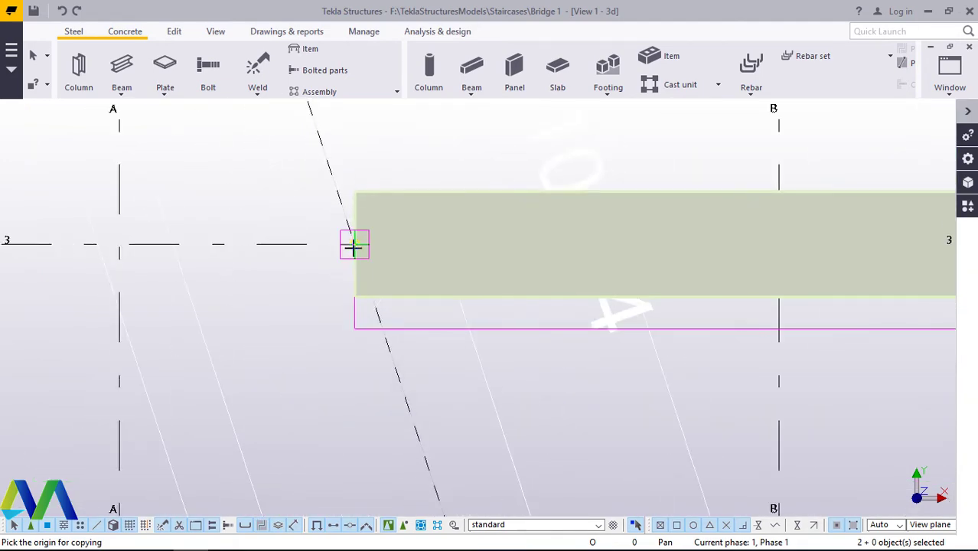
pyautogui.scroll(-8, 347, 240)
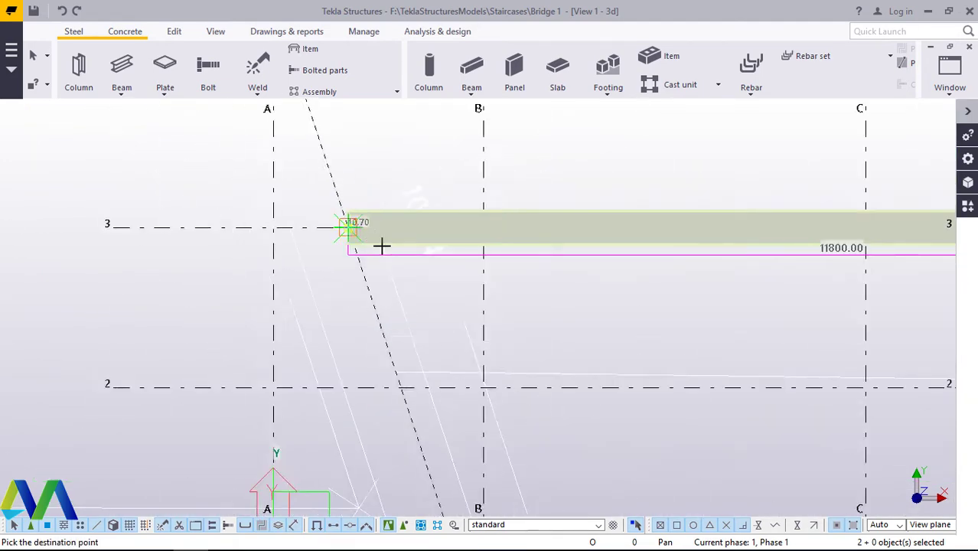
pyautogui.click(391, 351)
pyautogui.rightClick(196, 245)
pyautogui.click(229, 265)
pyautogui.scroll(-3, 297, 352)
pyautogui.scroll(-6, 297, 353)
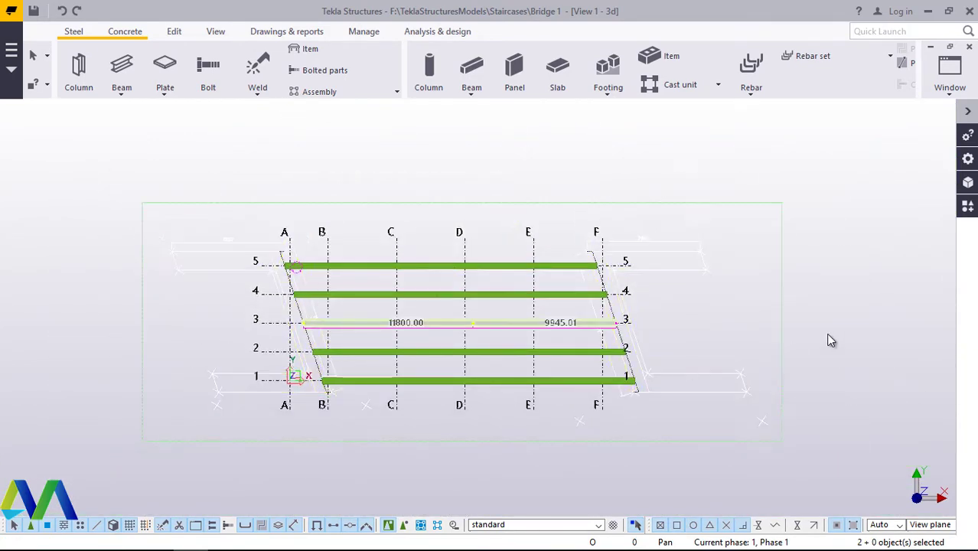
pyautogui.click(783, 307)
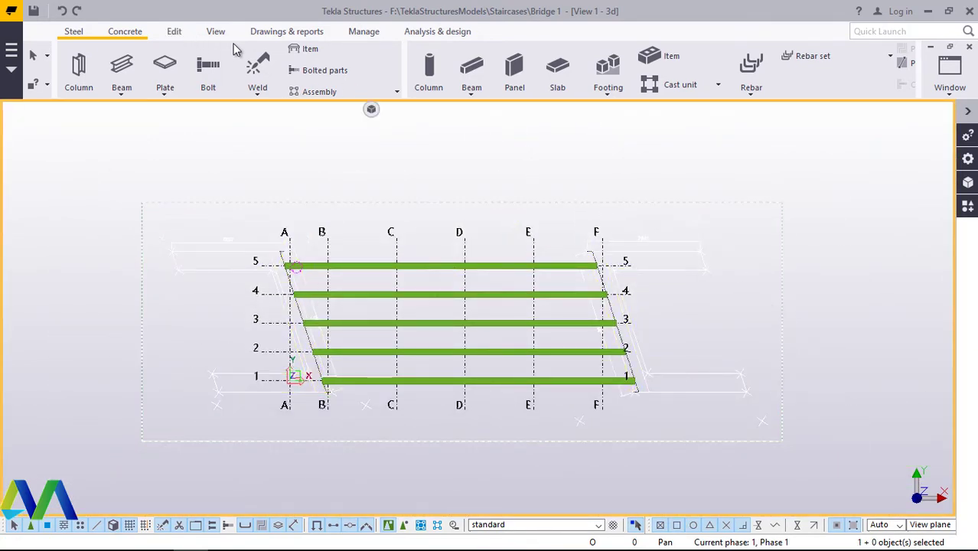
pyautogui.click(216, 32)
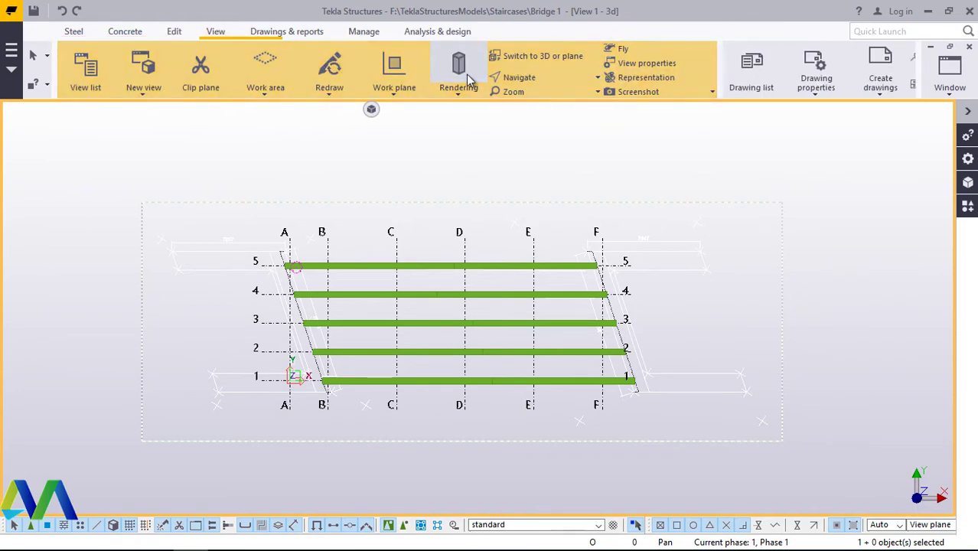
pyautogui.click(543, 56)
pyautogui.scroll(5, 284, 335)
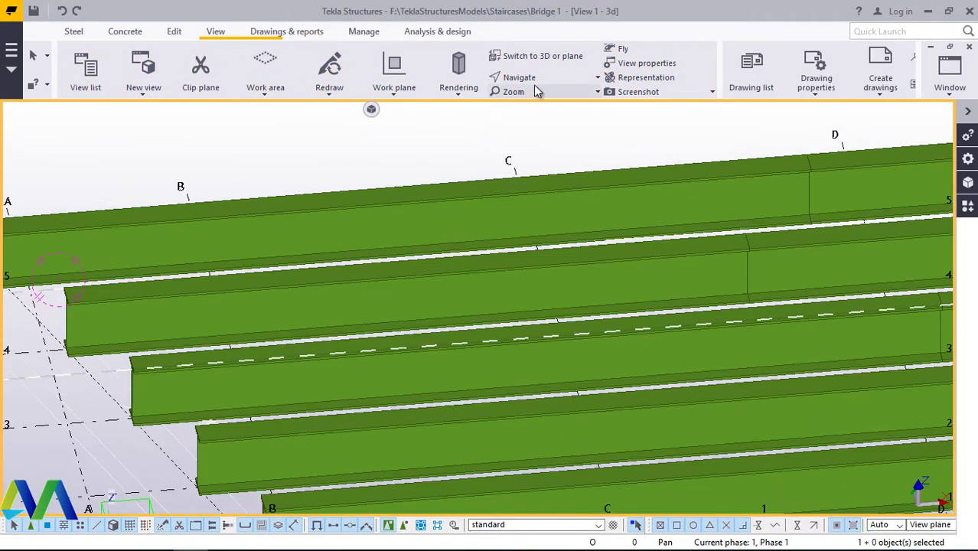
pyautogui.click(520, 77)
pyautogui.click(542, 100)
pyautogui.moveTo(533, 296)
pyautogui.mouseDown()
pyautogui.moveTo(587, 304)
pyautogui.moveTo(646, 287)
pyautogui.moveTo(484, 311)
pyautogui.moveTo(612, 335)
pyautogui.moveTo(798, 312)
pyautogui.mouseUp()
pyautogui.scroll(-5, 483, 312)
pyautogui.scroll(8, 798, 312)
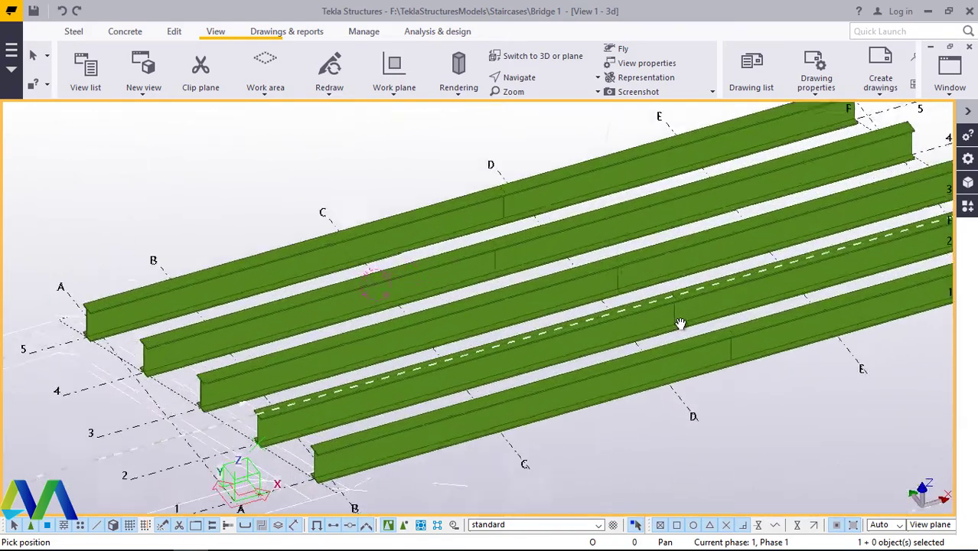
pyautogui.scroll(-10, 695, 294)
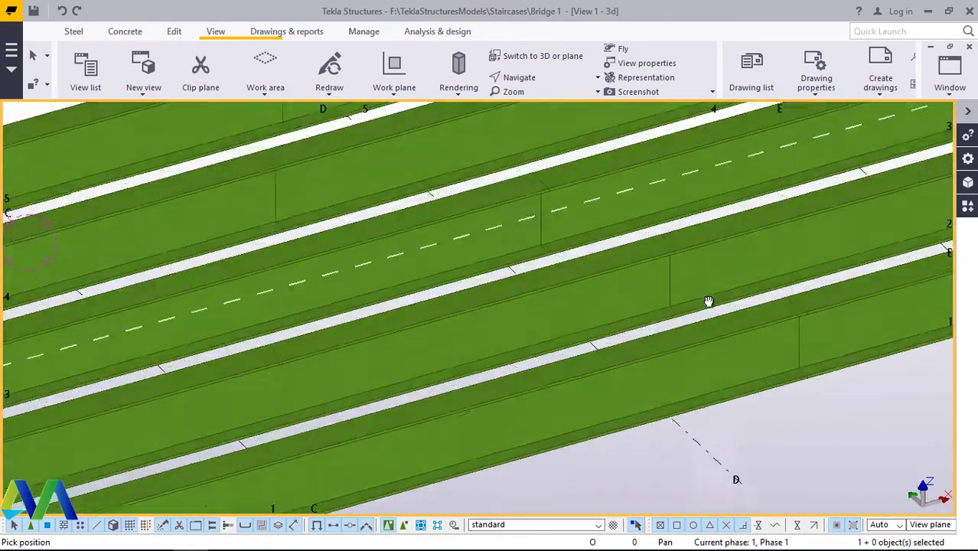
pyautogui.scroll(-3, 704, 325)
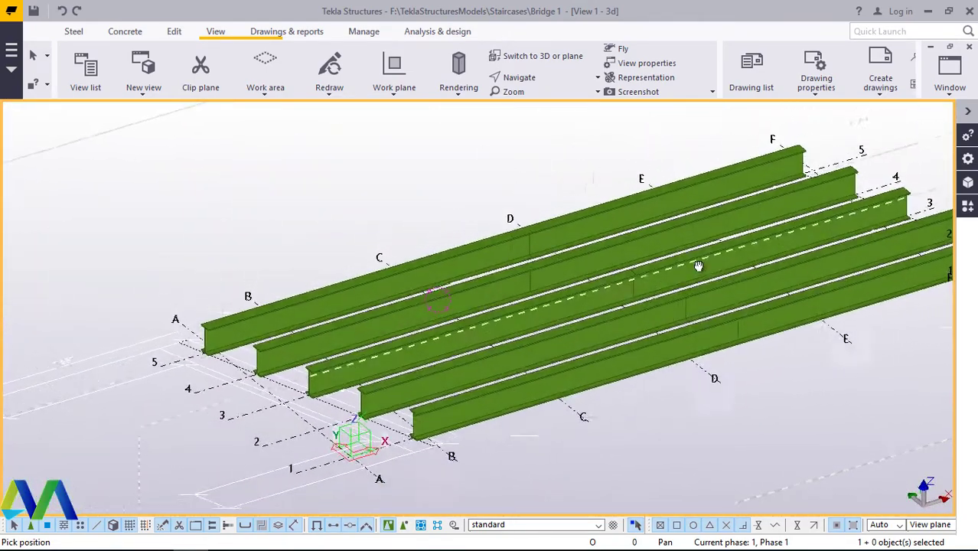
pyautogui.keyDown('ctrl'); pyautogui.moveTo(690, 285); pyautogui.dragTo(321, 359, button='middle'); pyautogui.keyUp('ctrl')
pyautogui.scroll(-5, 235, 318)
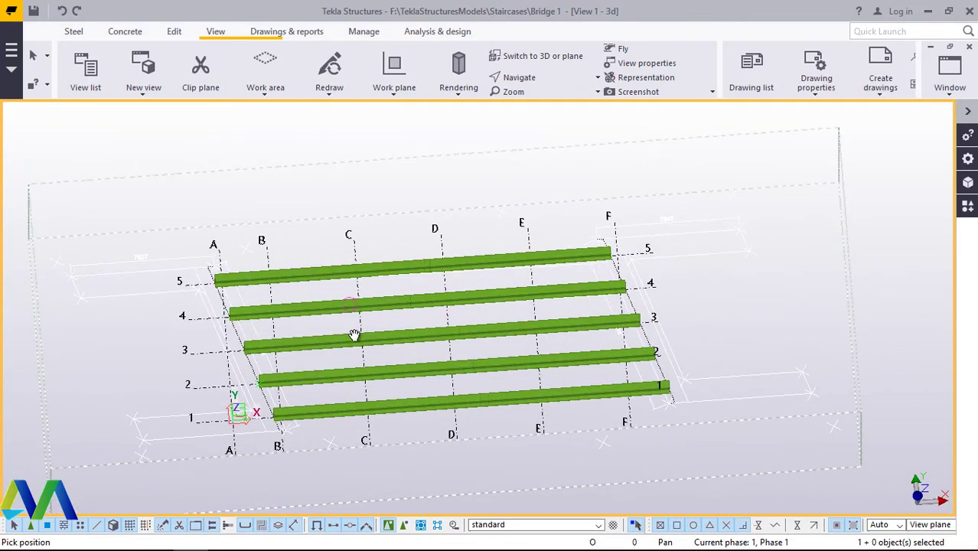
pyautogui.keyDown('ctrl'); pyautogui.moveTo(361, 337); pyautogui.dragTo(446, 264, button='middle'); pyautogui.keyUp('ctrl')
pyautogui.scroll(4, 357, 316)
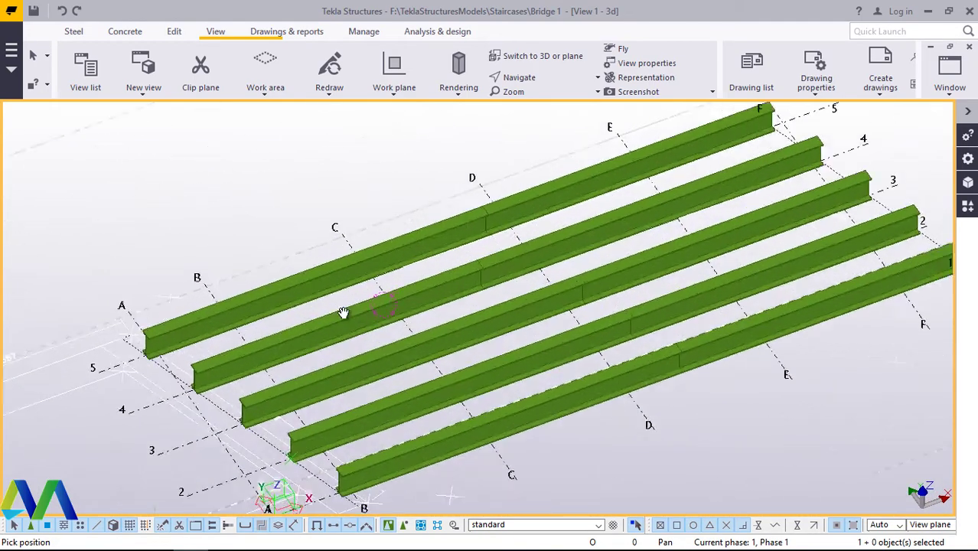
pyautogui.keyDown('ctrl'); pyautogui.moveTo(357, 316); pyautogui.dragTo(421, 303, button='middle'); pyautogui.keyUp('ctrl')
pyautogui.rightClick(170, 152)
pyautogui.click(217, 163)
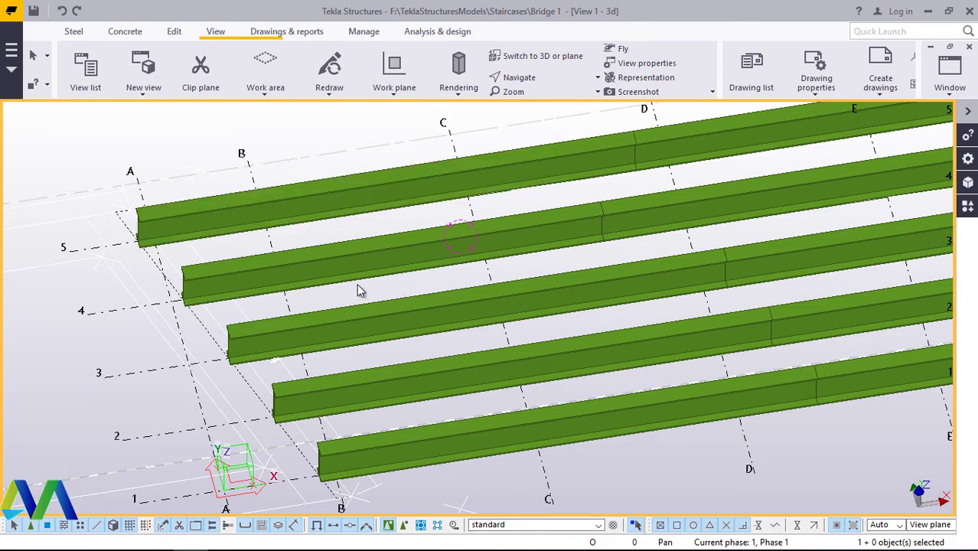
pyautogui.scroll(-5, 354, 286)
# Step: Return to plane view, zoom to the left skewed end near grid A, and show the Concrete tools
pyautogui.click(533, 60)
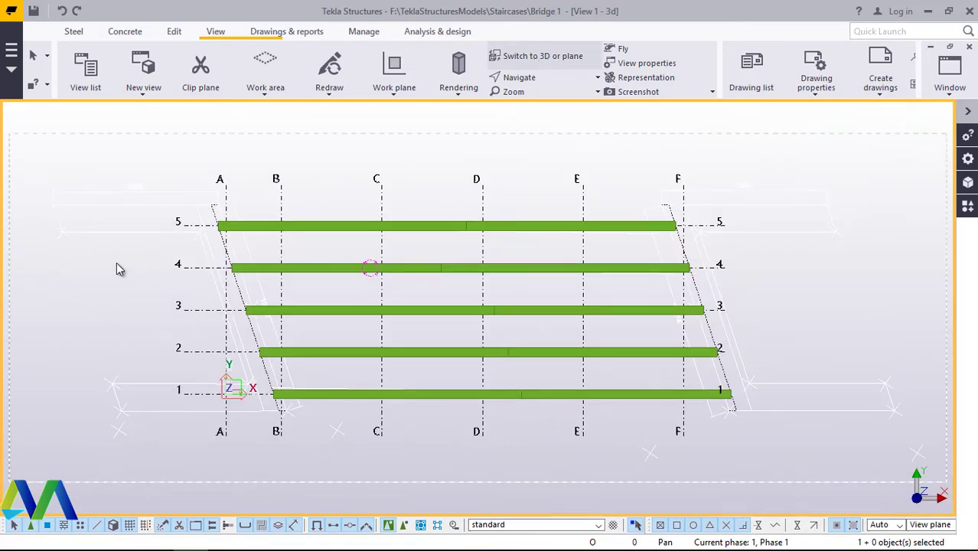
pyautogui.scroll(3, 73, 201)
pyautogui.scroll(-3, 386, 283)
pyautogui.scroll(3, 183, 252)
pyautogui.scroll(4, 183, 252)
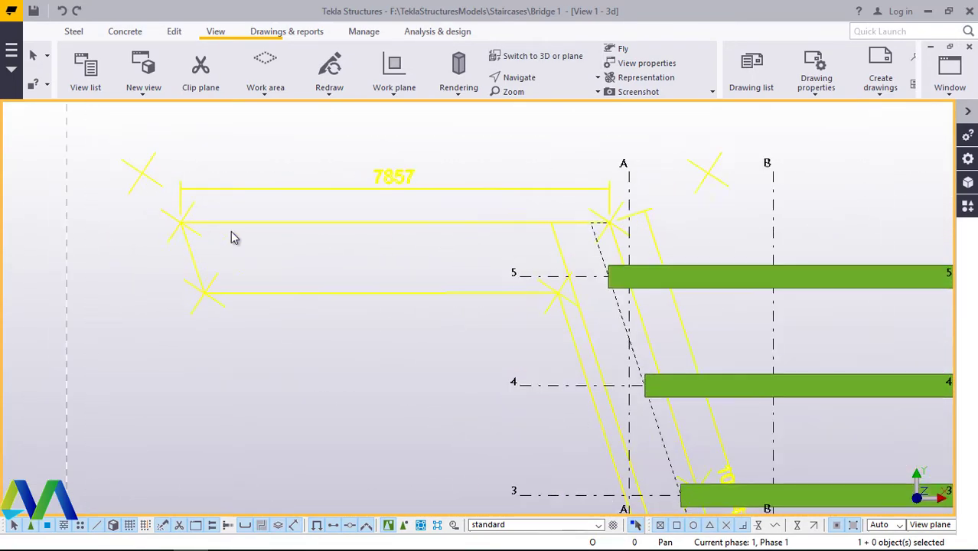
pyautogui.click(121, 32)
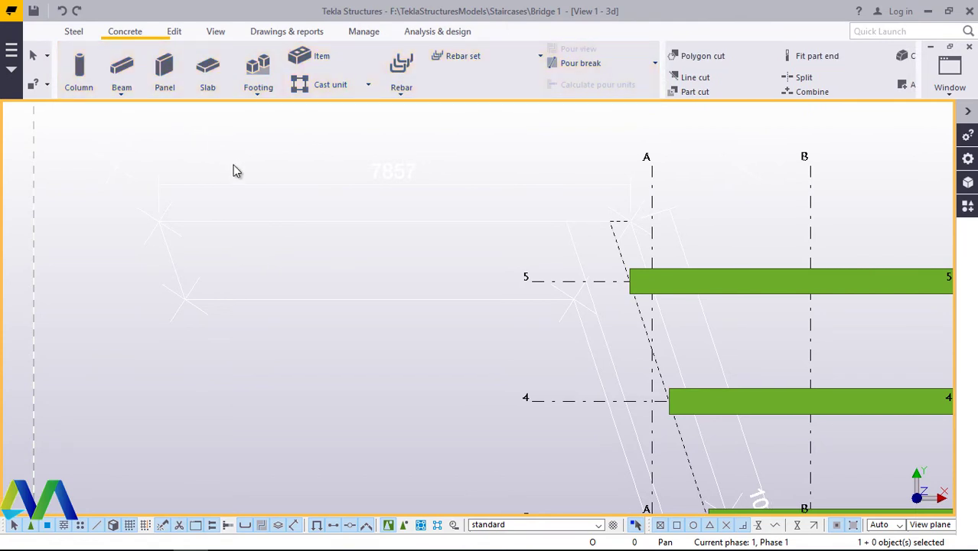
# Step: Start a concrete slab and trace outline corners around the left skewed abutment, from grid 5 past grid 1
pyautogui.click(209, 70)
pyautogui.scroll(4, 154, 241)
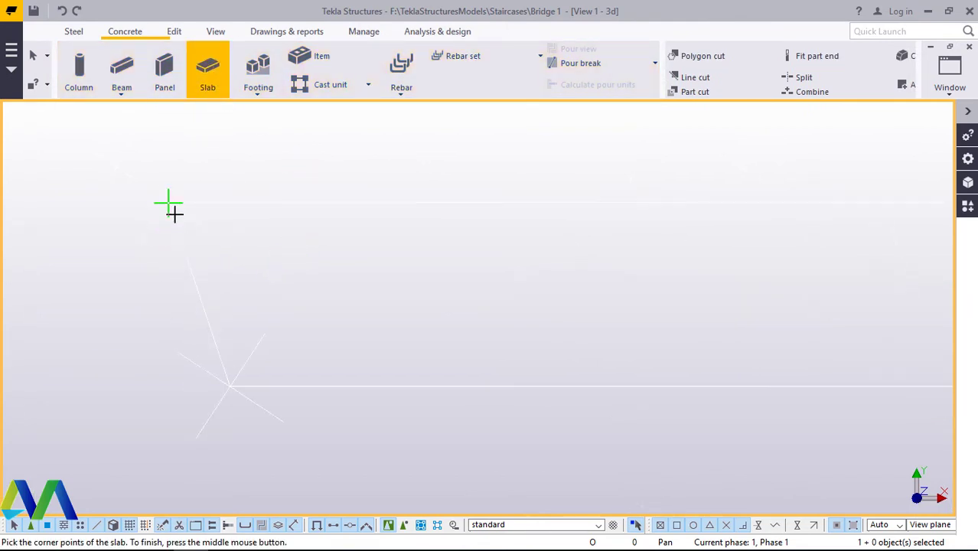
pyautogui.scroll(-6, 163, 234)
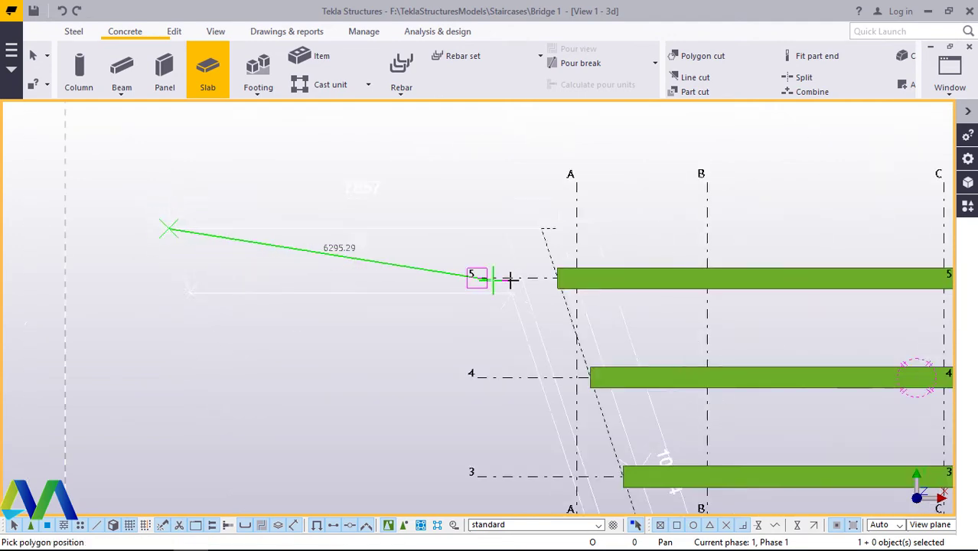
pyautogui.scroll(5, 529, 276)
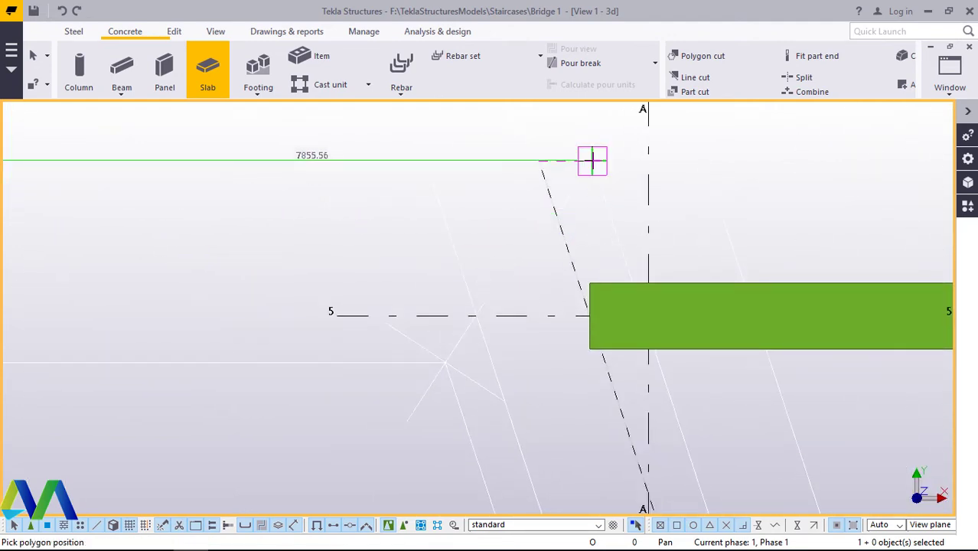
pyautogui.click(592, 160)
pyautogui.scroll(-5, 490, 153)
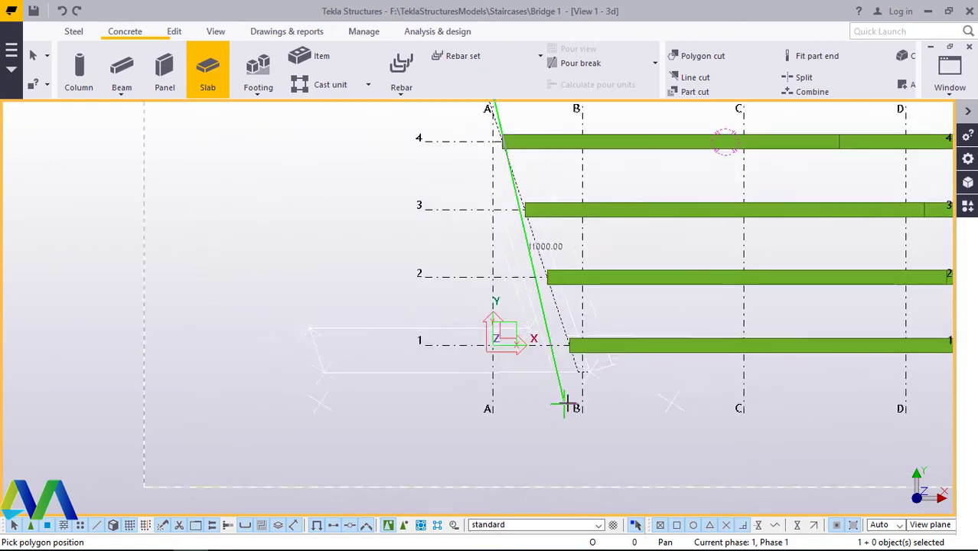
pyautogui.scroll(5, 570, 402)
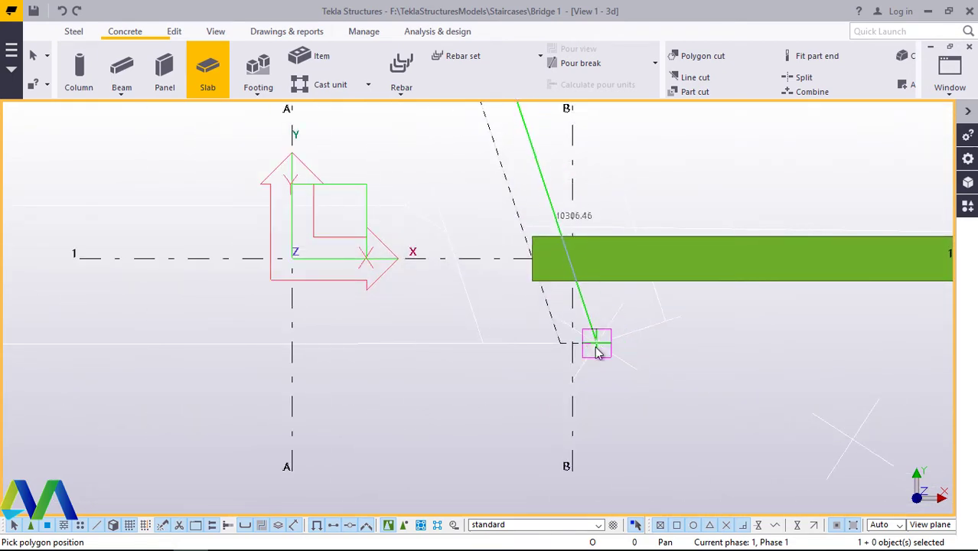
pyautogui.click(597, 346)
pyautogui.scroll(-3, 605, 354)
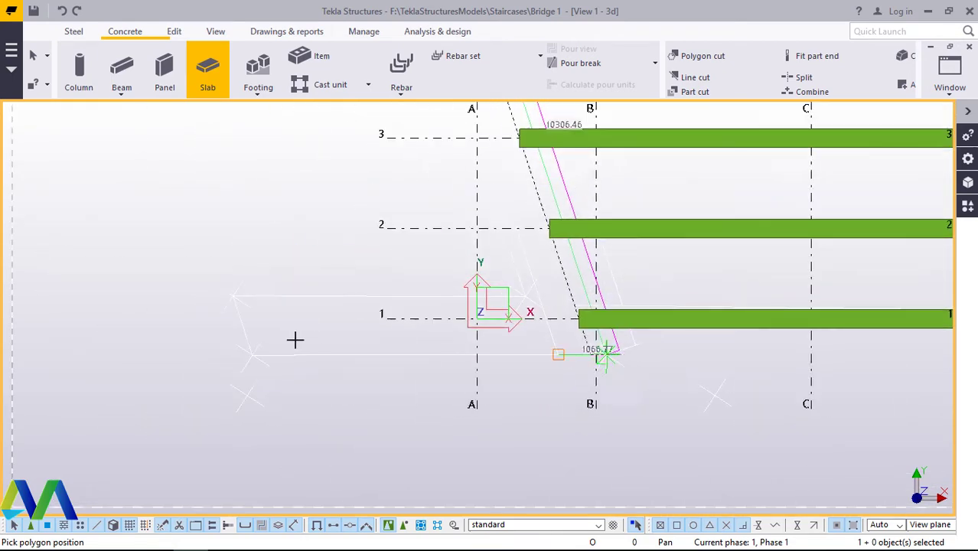
pyautogui.click(253, 354)
pyautogui.click(232, 295)
pyautogui.scroll(3, 528, 293)
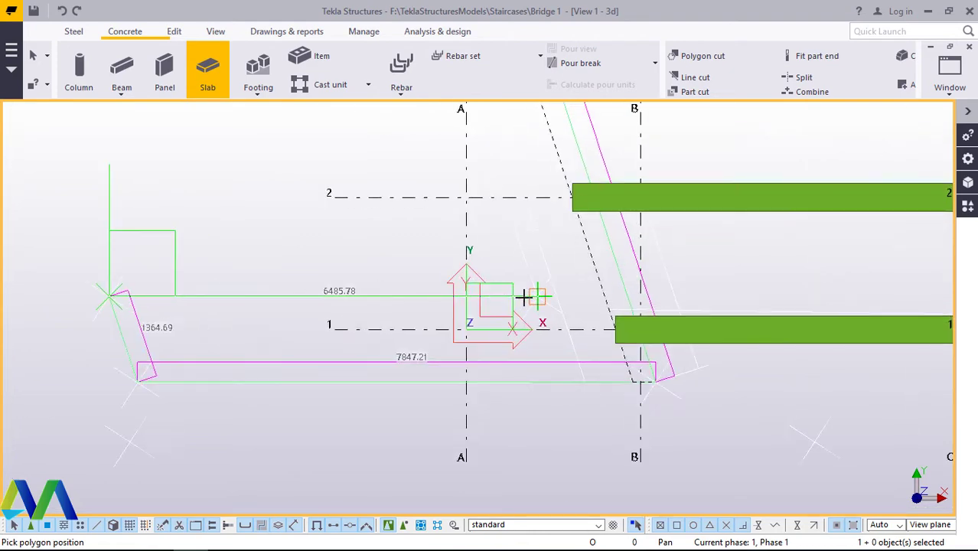
pyautogui.click(538, 296)
pyautogui.scroll(-4, 546, 382)
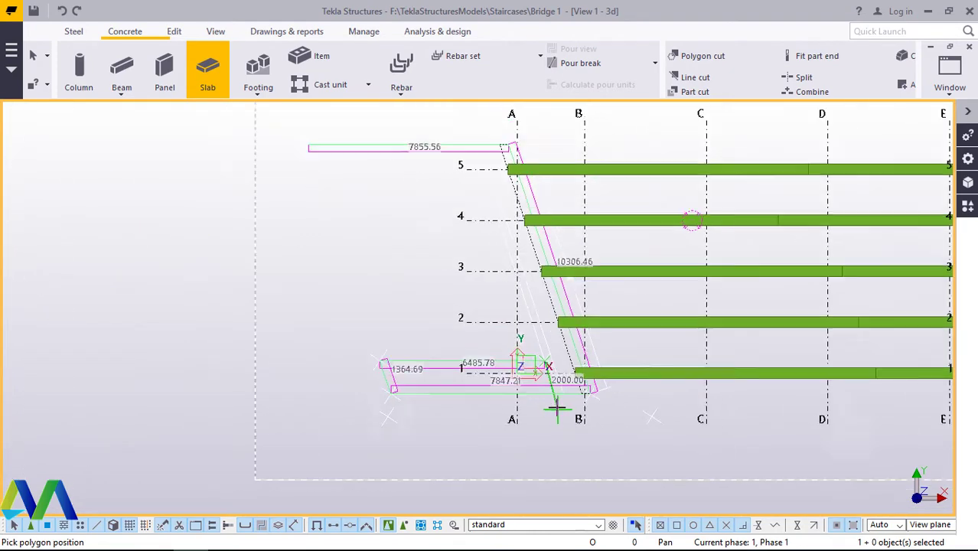
pyautogui.scroll(3, 529, 212)
pyautogui.scroll(3, 496, 260)
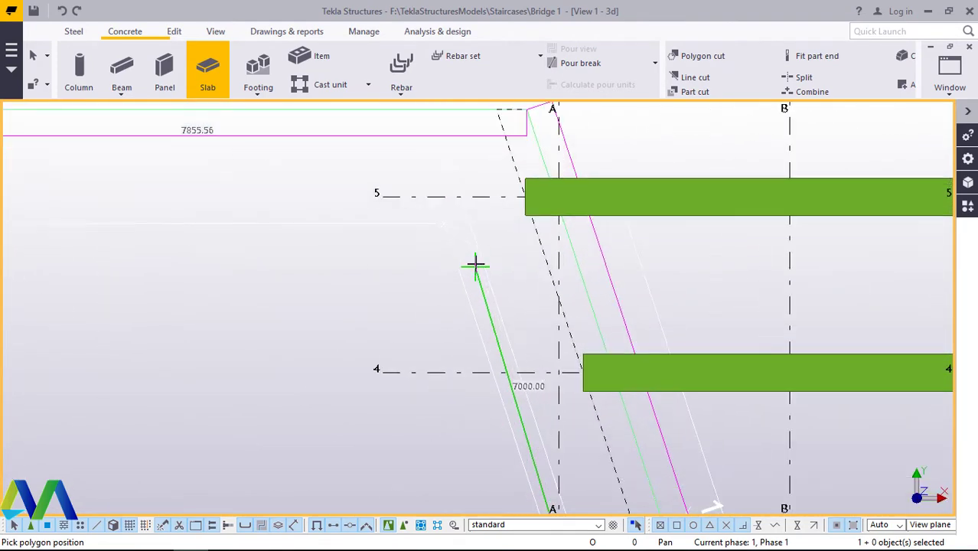
pyautogui.click(443, 223)
pyautogui.scroll(-3, 278, 248)
pyautogui.scroll(3, 245, 280)
pyautogui.click(241, 273)
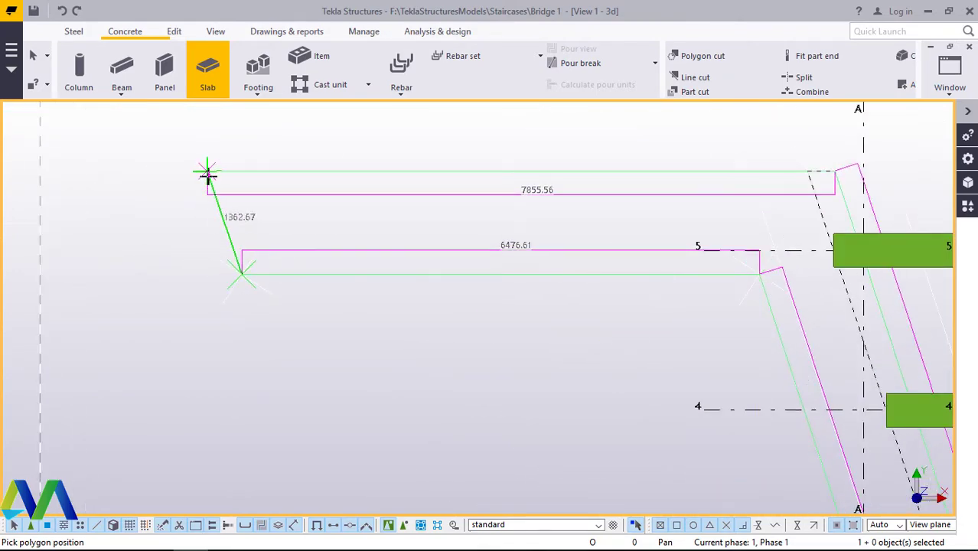
# Step: Abandon the unfinished slab outline with Esc so no slab is created
pyautogui.scroll(3, 213, 262)
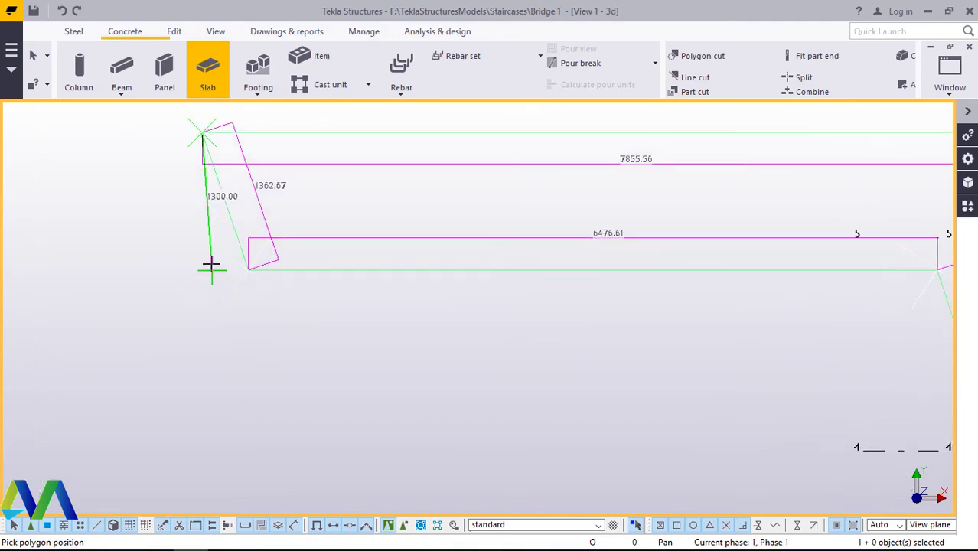
pyautogui.scroll(-5, 317, 372)
pyautogui.scroll(-2, 294, 367)
pyautogui.scroll(4, 363, 389)
pyautogui.scroll(-3, 411, 429)
pyautogui.scroll(2, 344, 361)
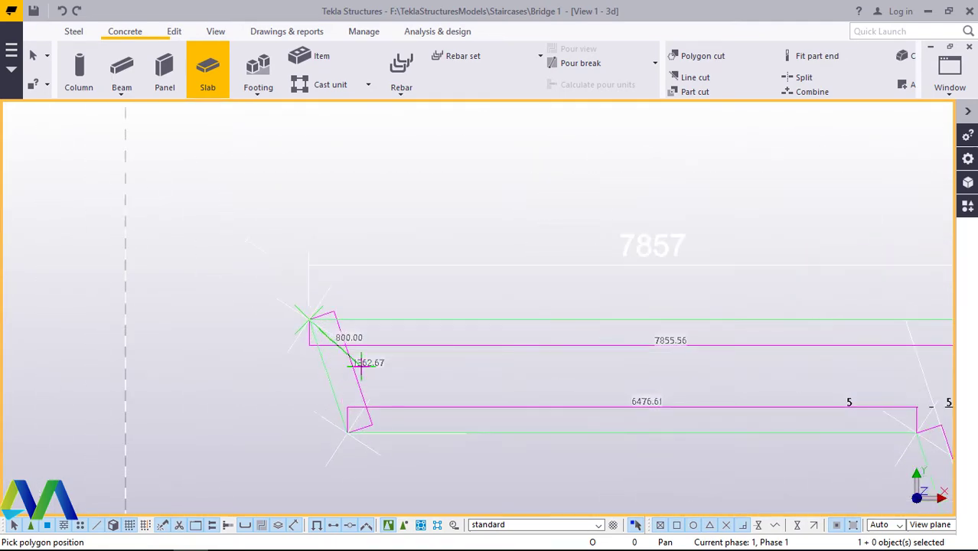
pyautogui.scroll(-3, 337, 350)
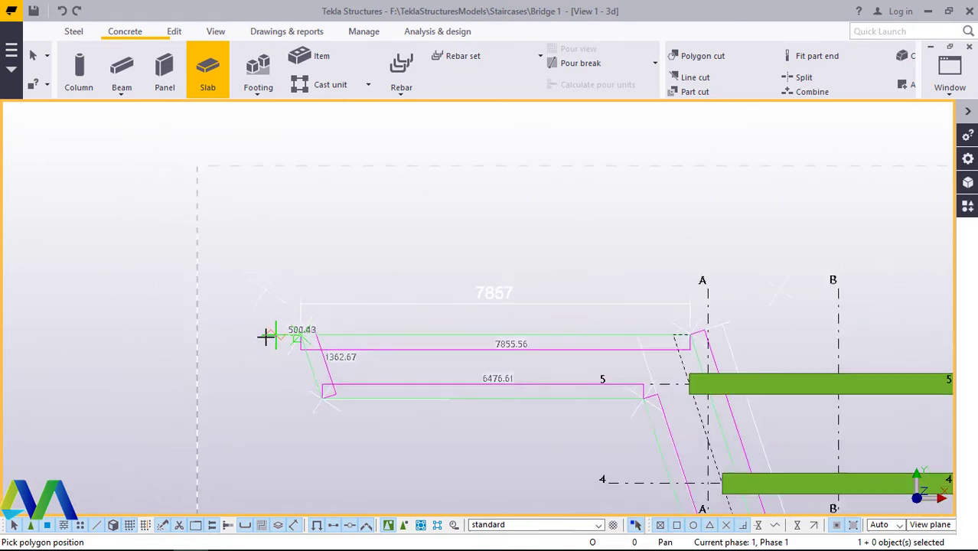
pyautogui.scroll(4, 582, 340)
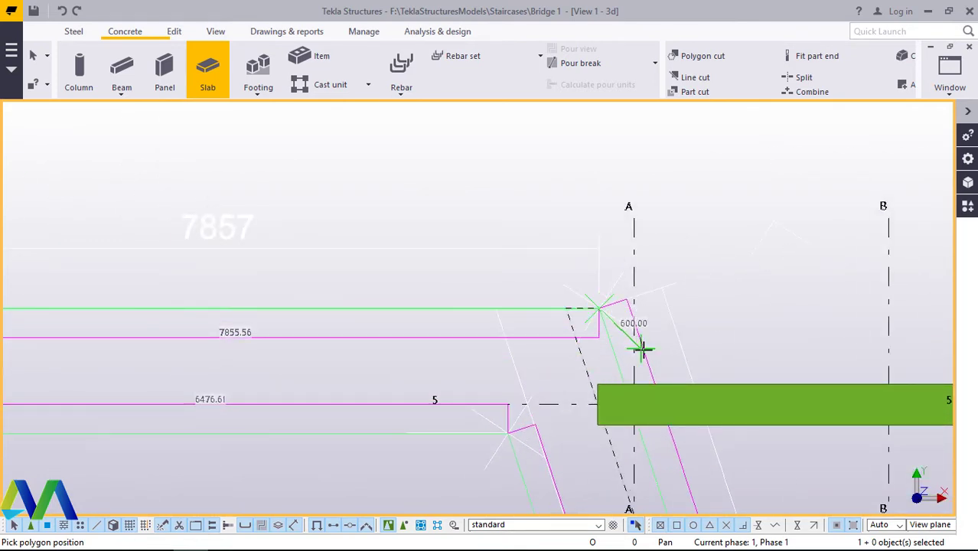
pyautogui.scroll(-6, 498, 244)
pyautogui.scroll(3, 602, 435)
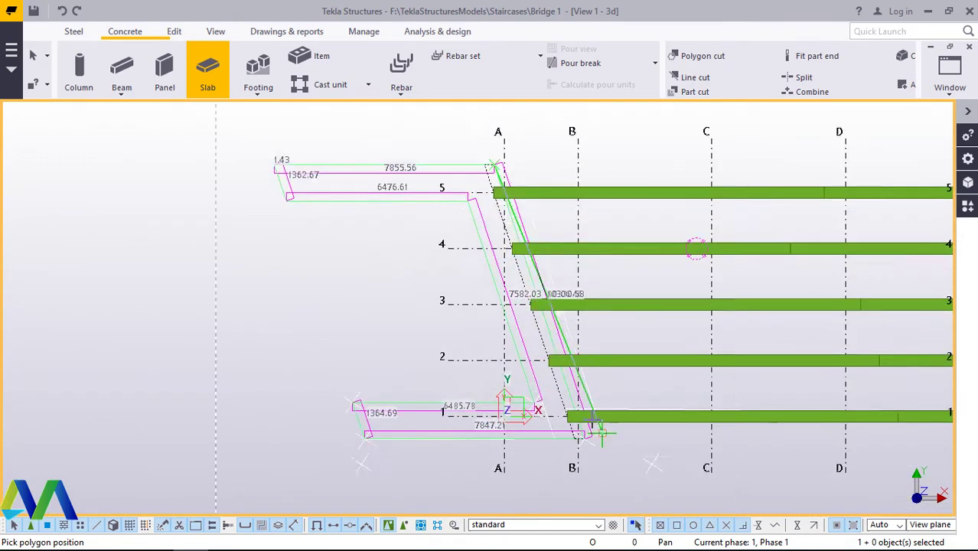
pyautogui.scroll(5, 603, 434)
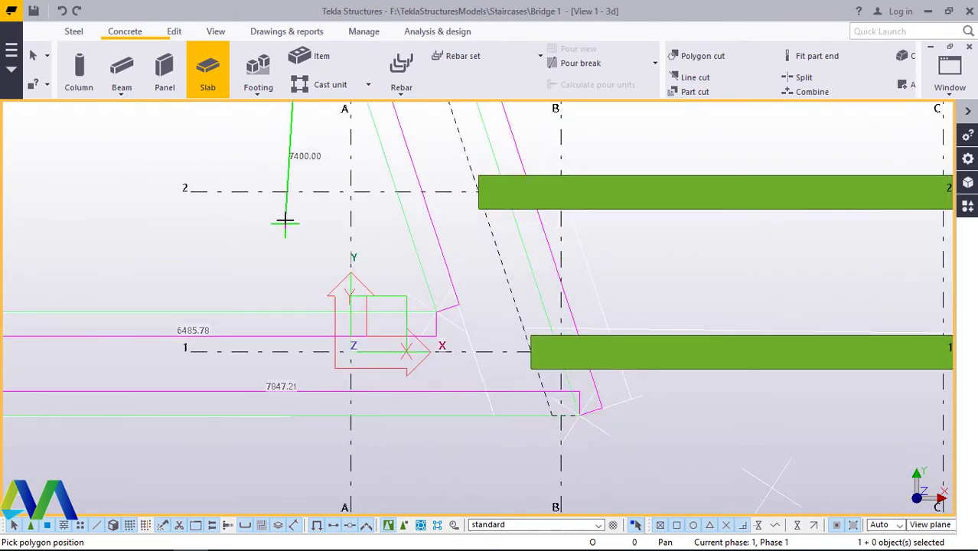
pyautogui.press('Escape')
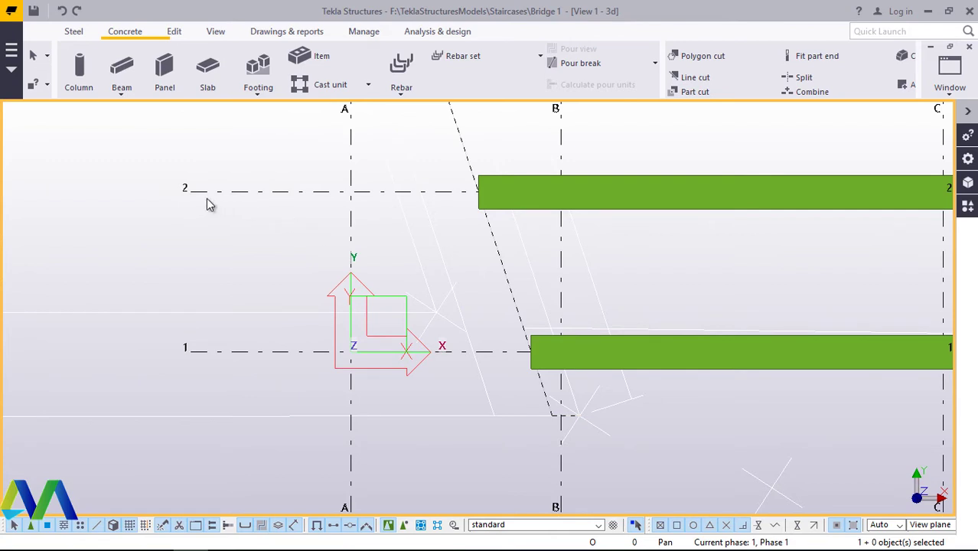
# Step: Start a new concrete slab at B/1 and trace the grid 1 wing-wall corners
pyautogui.click(207, 69)
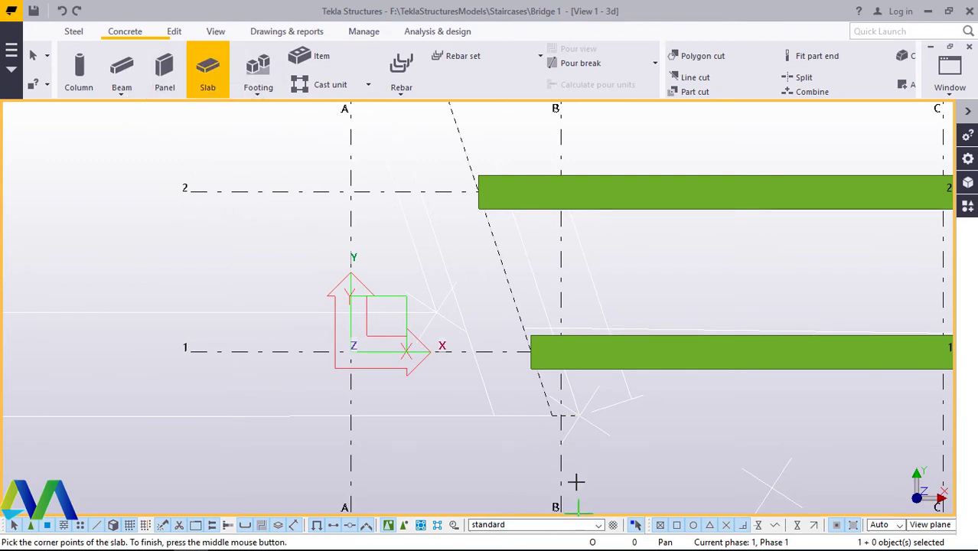
pyautogui.scroll(3, 577, 429)
pyautogui.scroll(4, 582, 396)
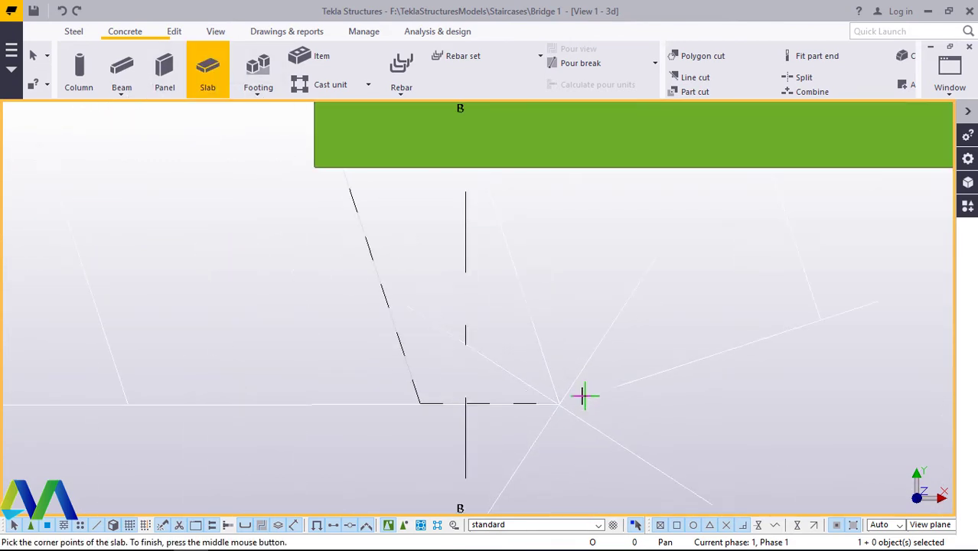
pyautogui.click(559, 403)
pyautogui.scroll(-5, 559, 403)
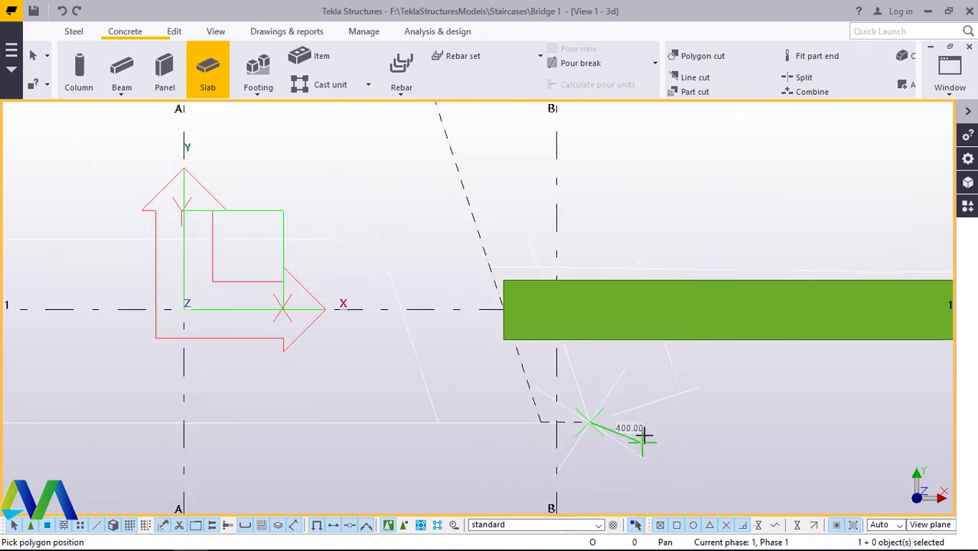
pyautogui.scroll(-3, 612, 417)
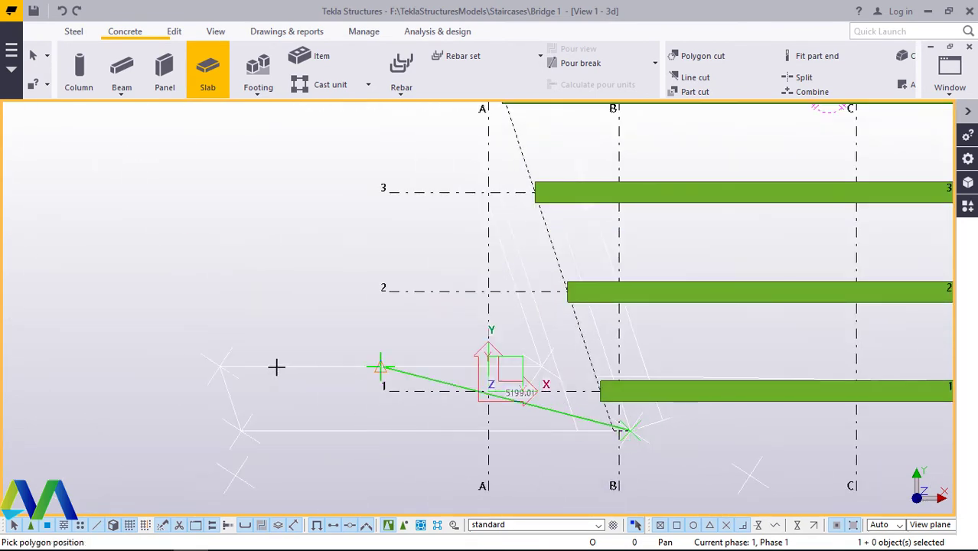
pyautogui.scroll(4, 253, 398)
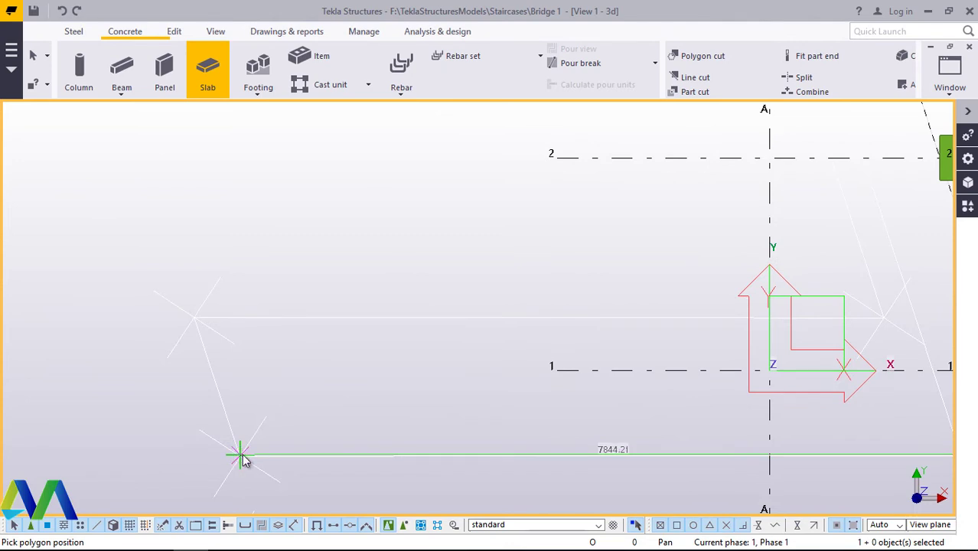
pyautogui.click(242, 456)
pyautogui.click(198, 319)
pyautogui.scroll(-1, 262, 403)
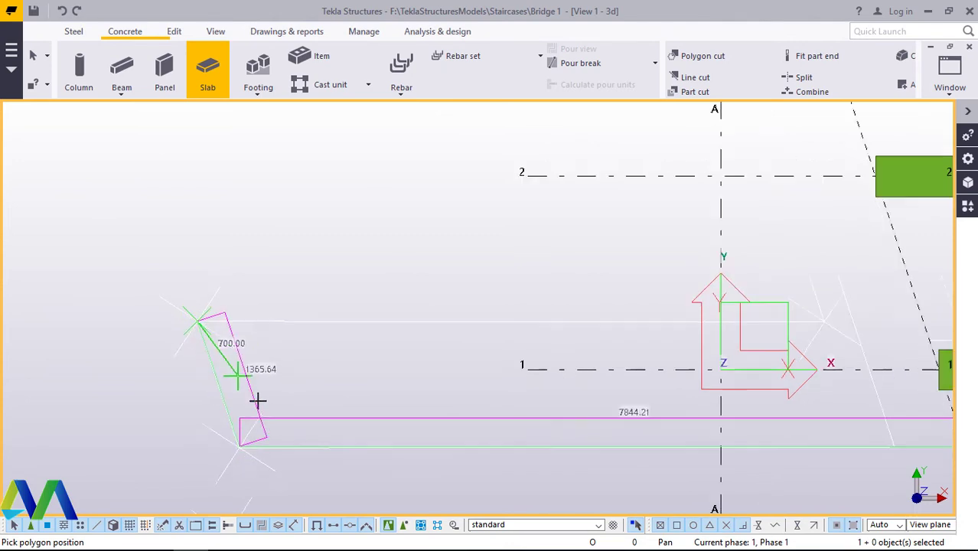
pyautogui.scroll(3, 536, 393)
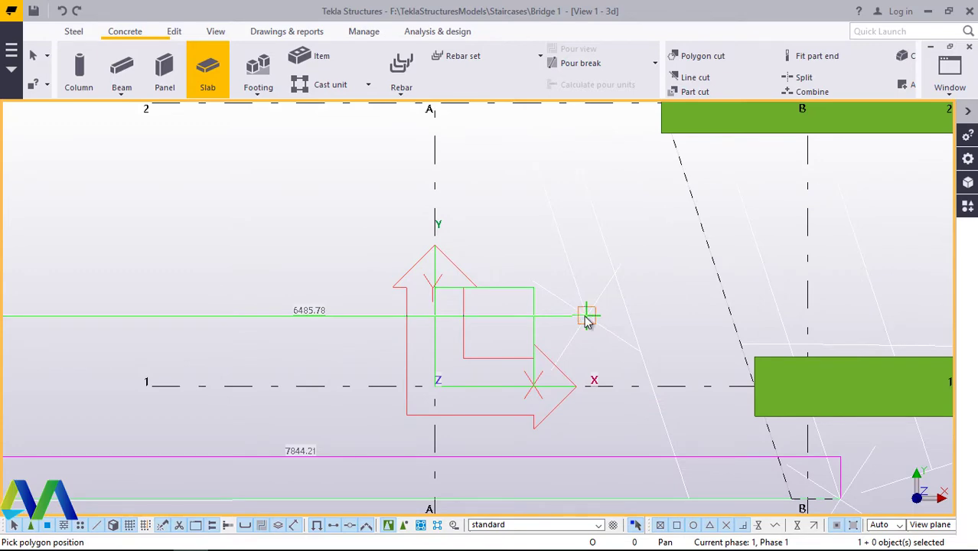
pyautogui.click(586, 318)
# Step: Trace the skewed edge and grid 5 wing wall, closing the outline back at B/1
pyautogui.scroll(-4, 585, 420)
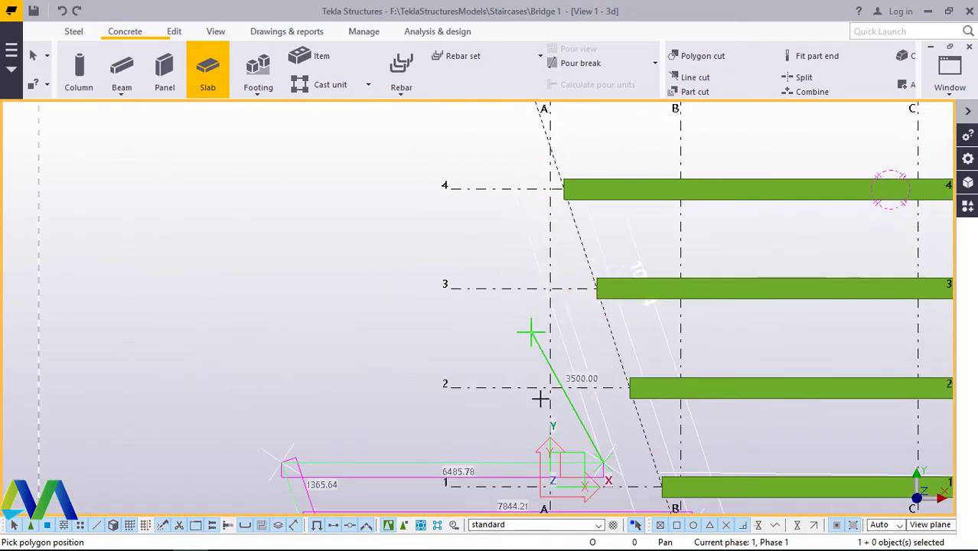
pyautogui.scroll(-2, 509, 230)
pyautogui.scroll(7, 520, 276)
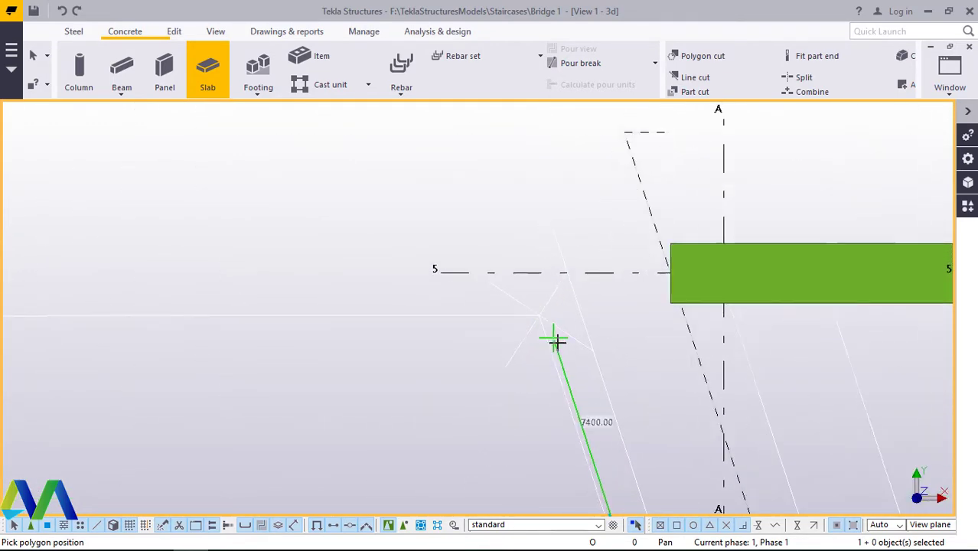
pyautogui.scroll(1, 557, 341)
pyautogui.click(541, 344)
pyautogui.scroll(-3, 563, 358)
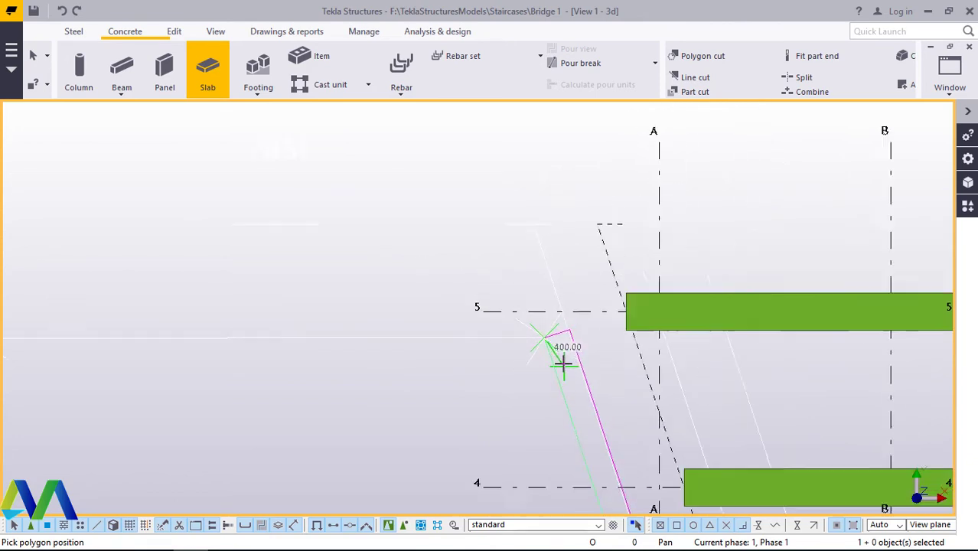
pyautogui.scroll(4, 413, 367)
pyautogui.scroll(2, 429, 380)
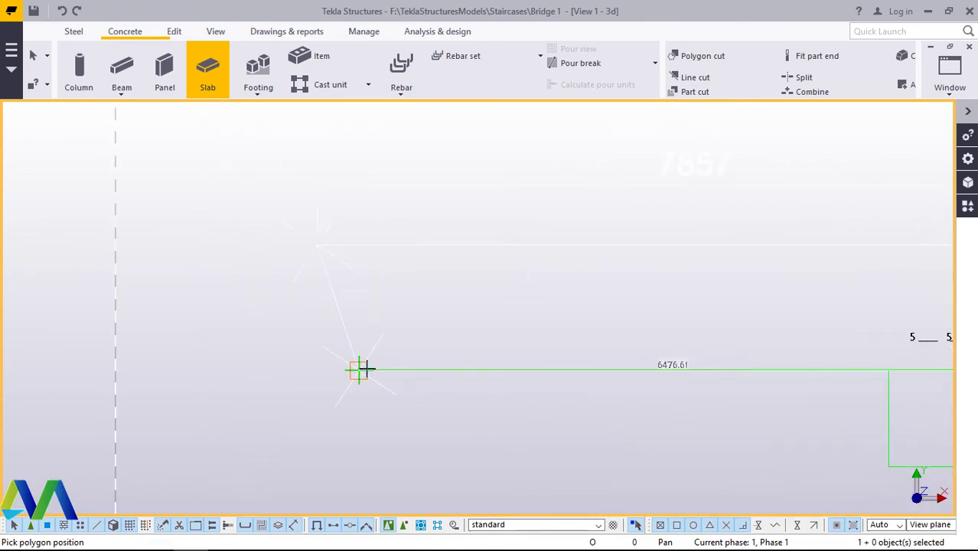
pyautogui.click(359, 371)
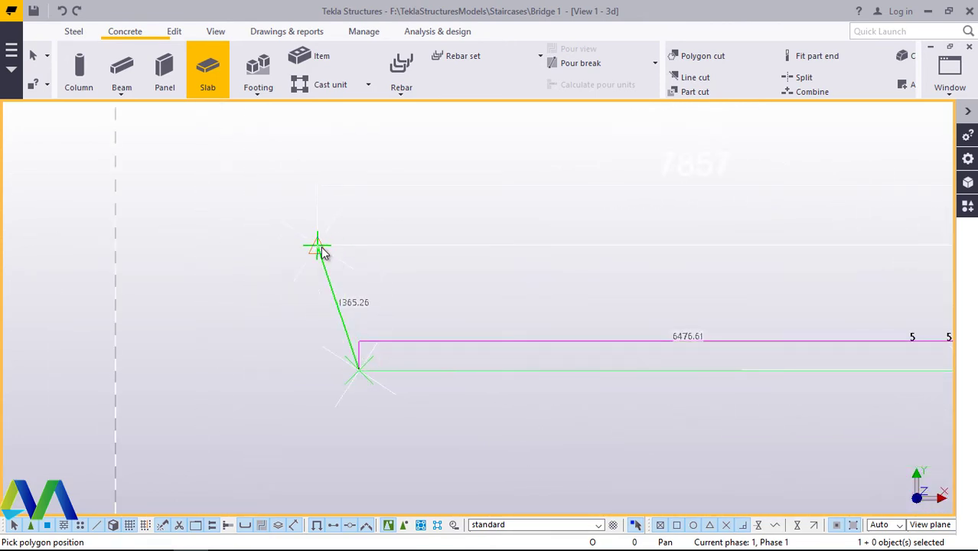
pyautogui.click(321, 251)
pyautogui.scroll(-3, 317, 333)
pyautogui.scroll(4, 574, 321)
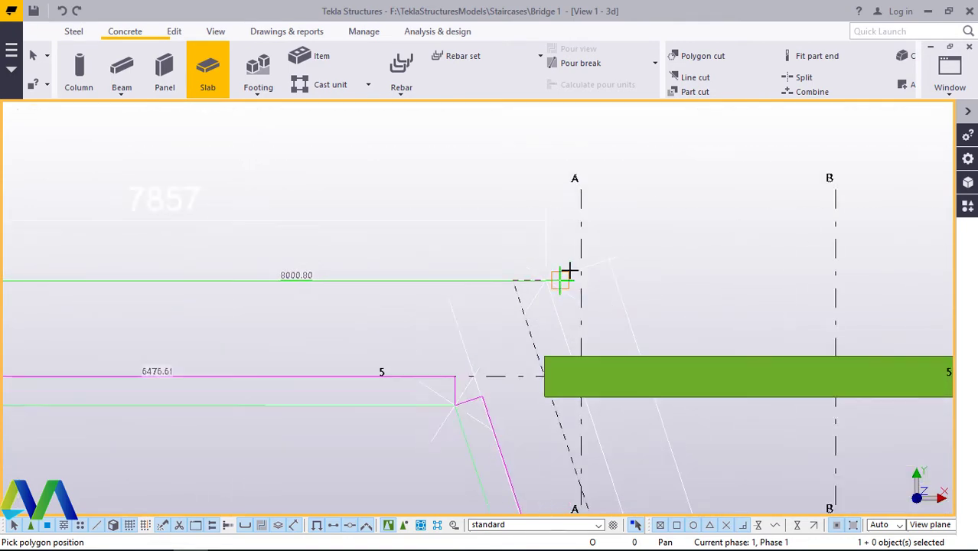
pyautogui.scroll(3, 564, 260)
pyautogui.click(524, 292)
pyautogui.scroll(-6, 463, 269)
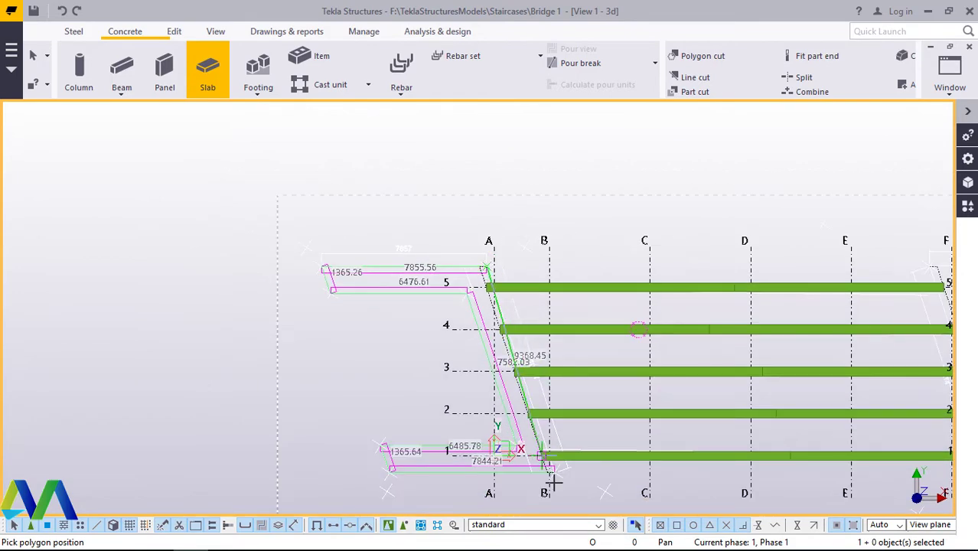
pyautogui.scroll(10, 553, 480)
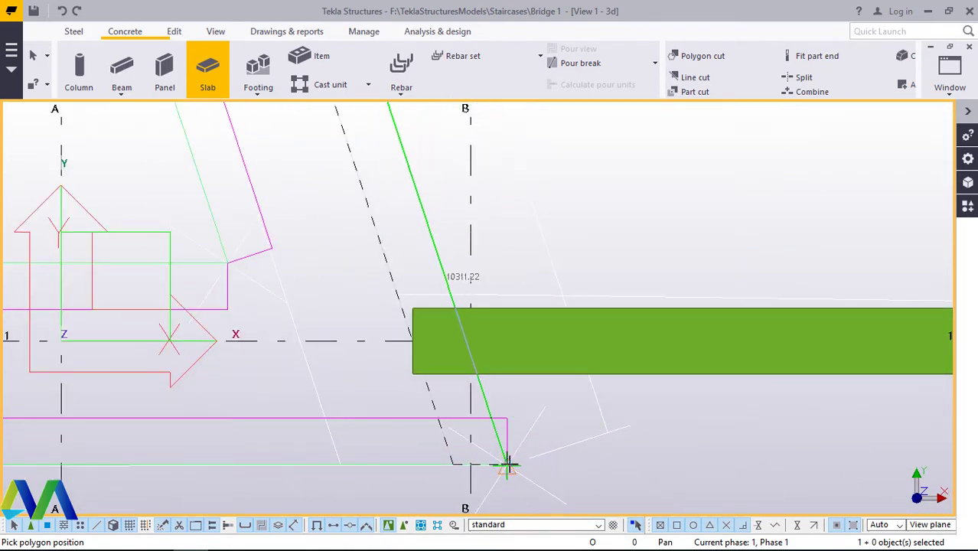
pyautogui.click(509, 464)
pyautogui.rightClick(540, 398)
# Step: Finish the slab command so the abutment slab is created
pyautogui.click(618, 167)
pyautogui.scroll(-3, 394, 378)
pyautogui.scroll(-5, 394, 378)
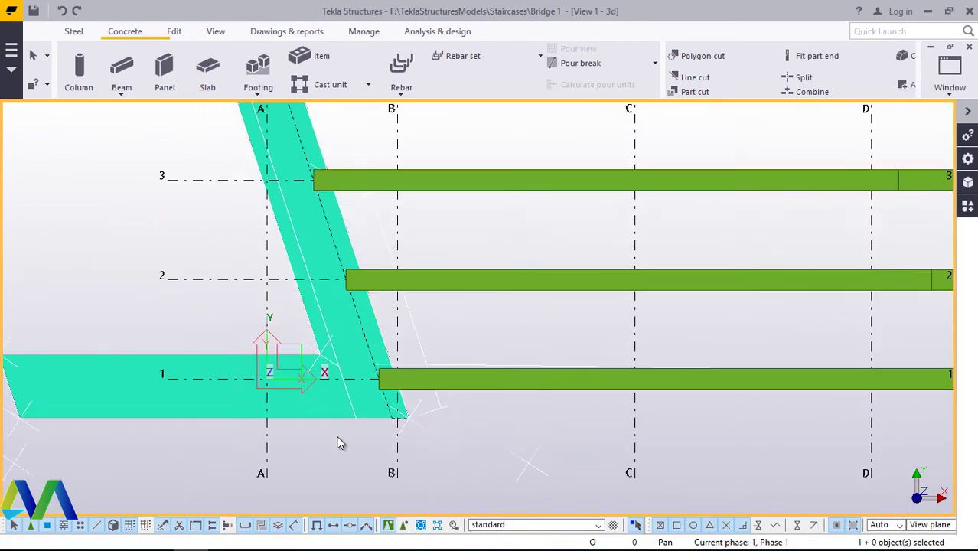
pyautogui.scroll(4, 409, 431)
# Step: Give the abutment slab thickness 10000, material C30 and class 5
pyautogui.click(259, 439)
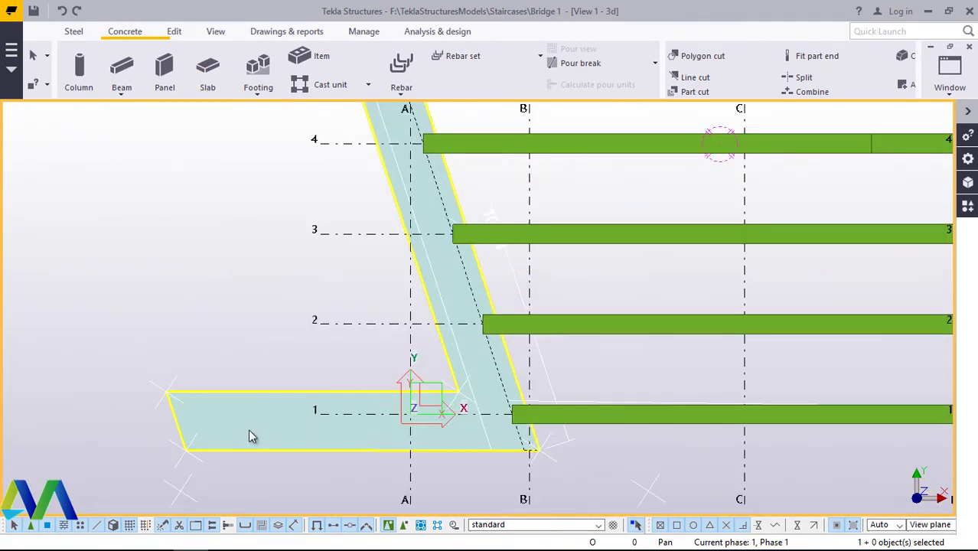
pyautogui.doubleClick(250, 432)
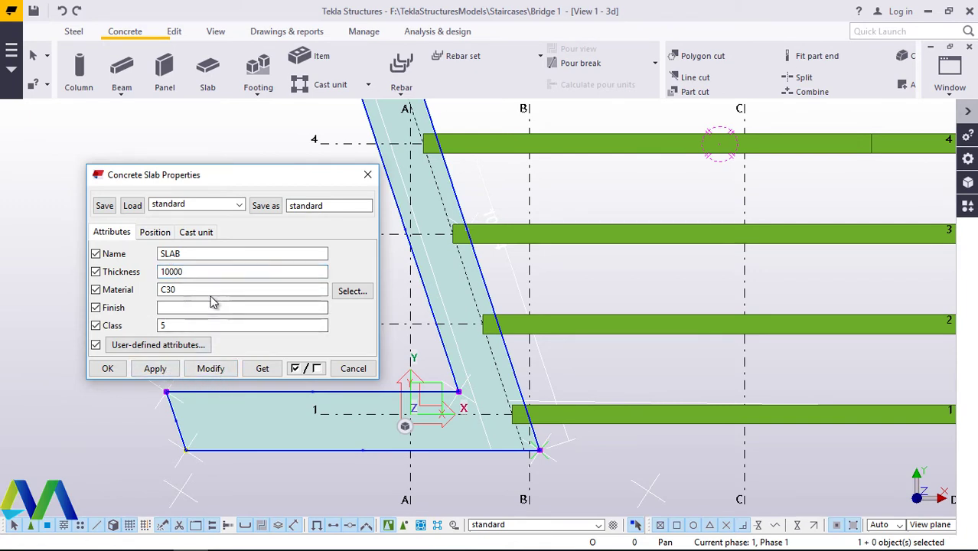
pyautogui.click(189, 375)
pyautogui.scroll(-3, 149, 342)
pyautogui.scroll(4, 149, 341)
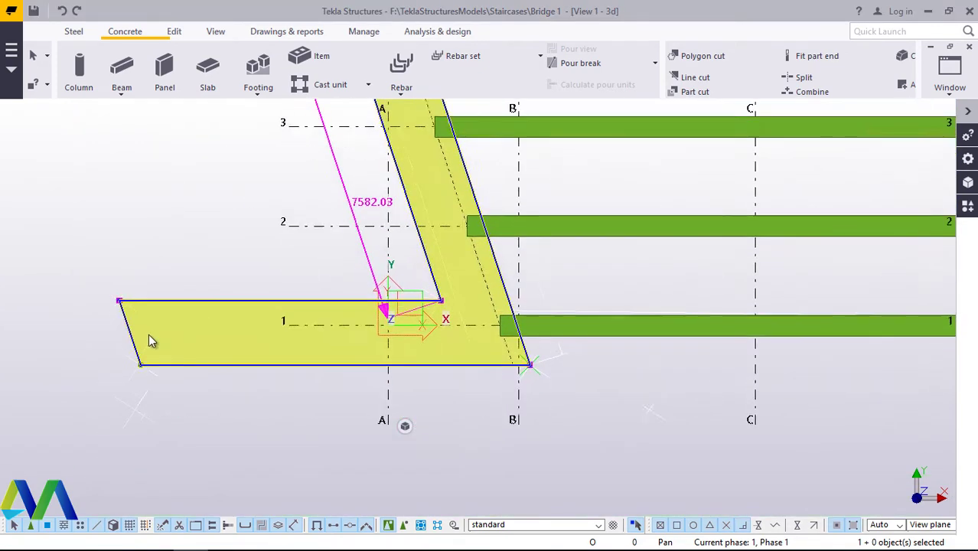
pyautogui.scroll(2, 149, 341)
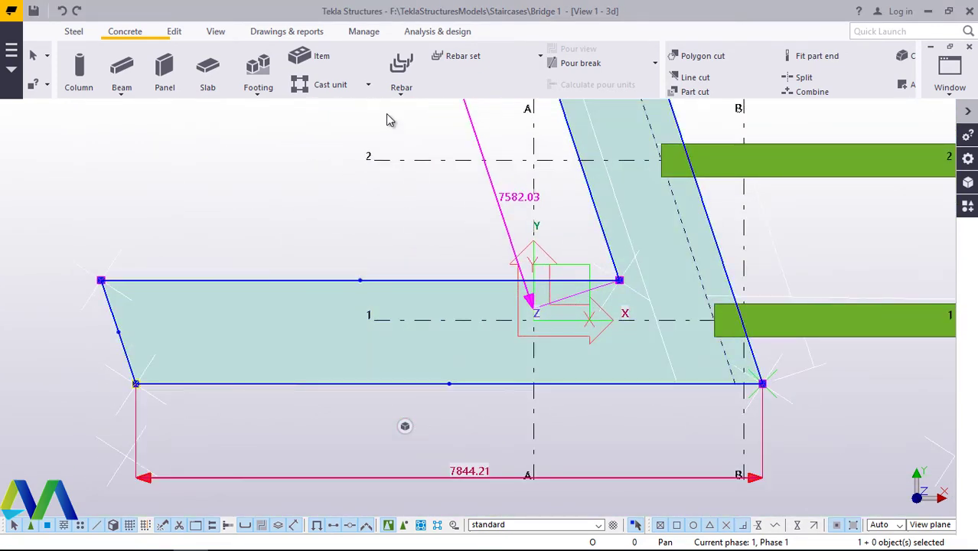
pyautogui.click(205, 175)
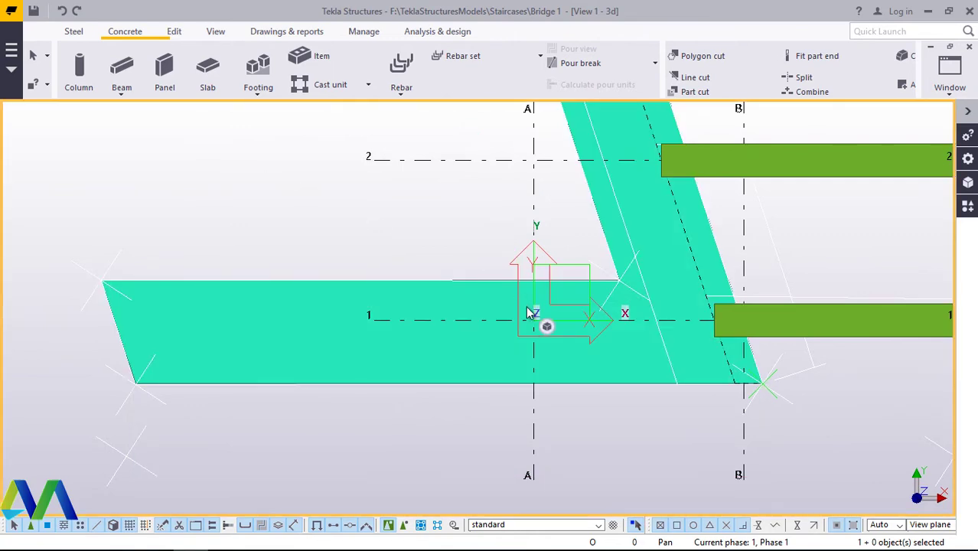
# Step: Rotate the plan into a 3D view to inspect the abutment and wing-wall slabs
pyautogui.click(216, 31)
pyautogui.click(515, 77)
pyautogui.click(540, 100)
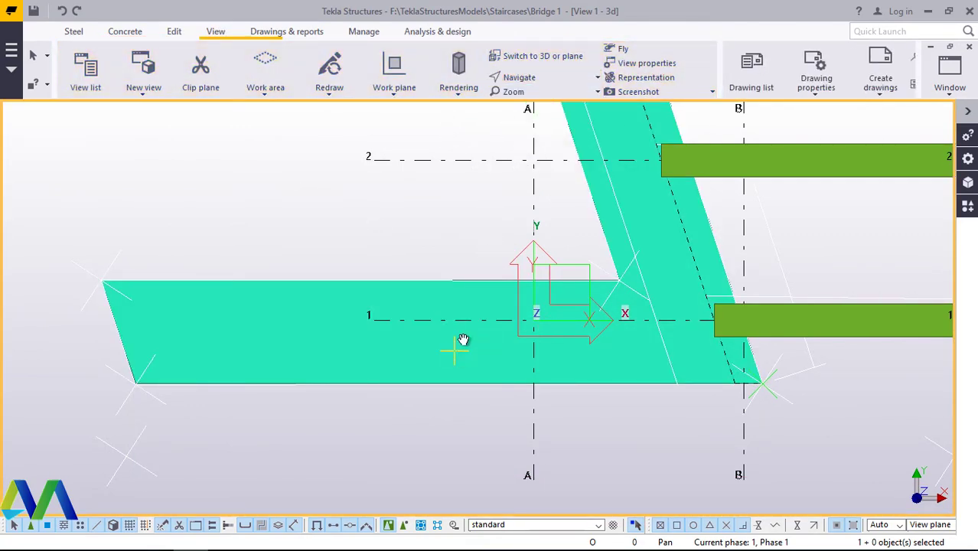
pyautogui.hotkey('ctrl', 'p')
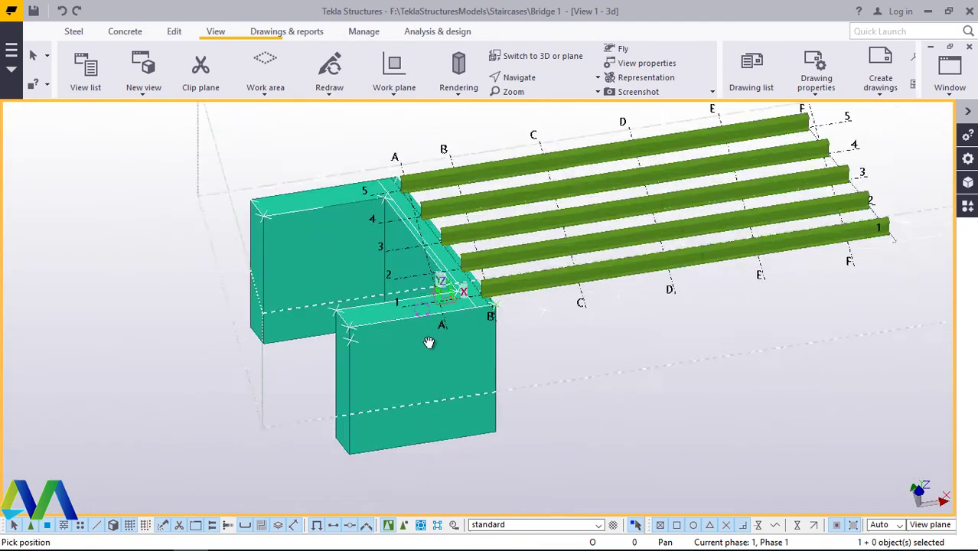
pyautogui.scroll(3, 437, 342)
pyautogui.rightClick(594, 349)
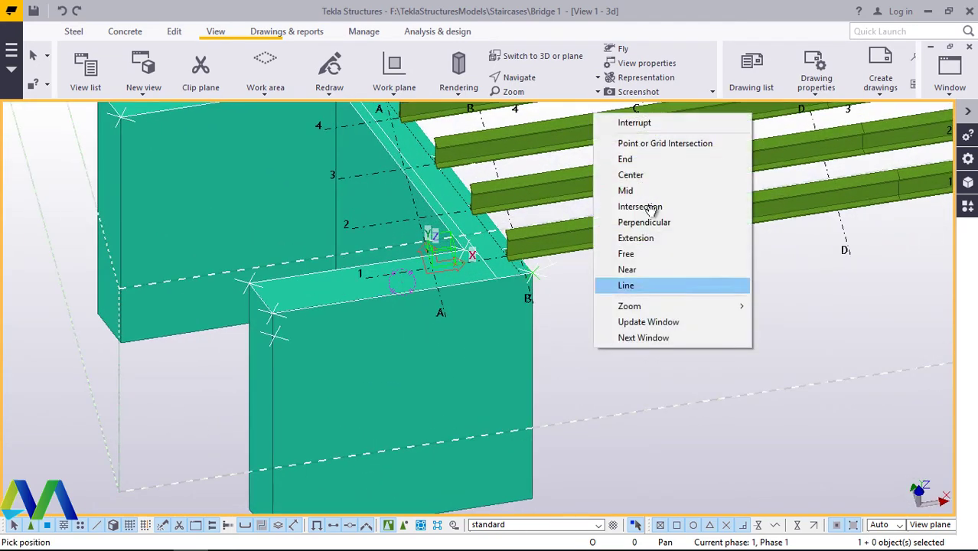
pyautogui.click(629, 123)
pyautogui.scroll(2, 493, 251)
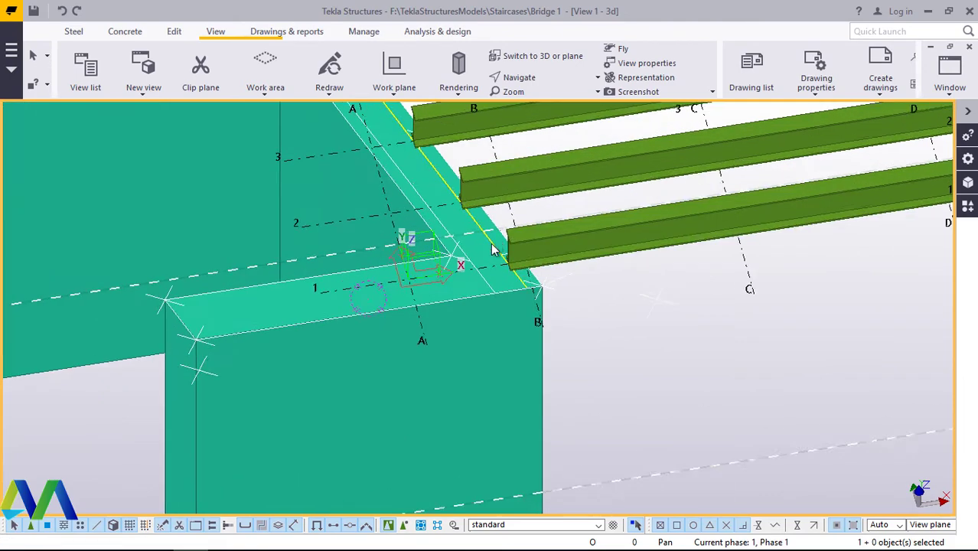
pyautogui.scroll(-8, 494, 251)
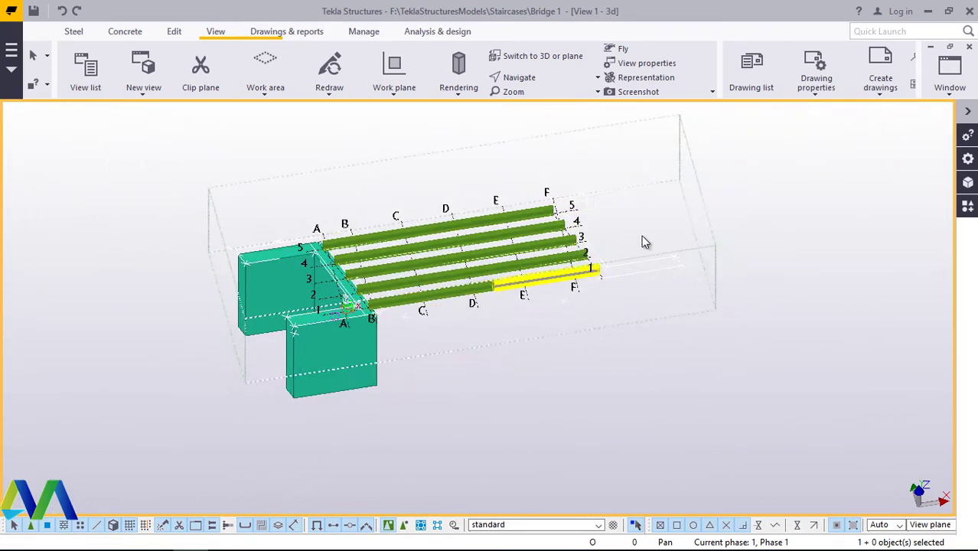
pyautogui.scroll(4, 647, 241)
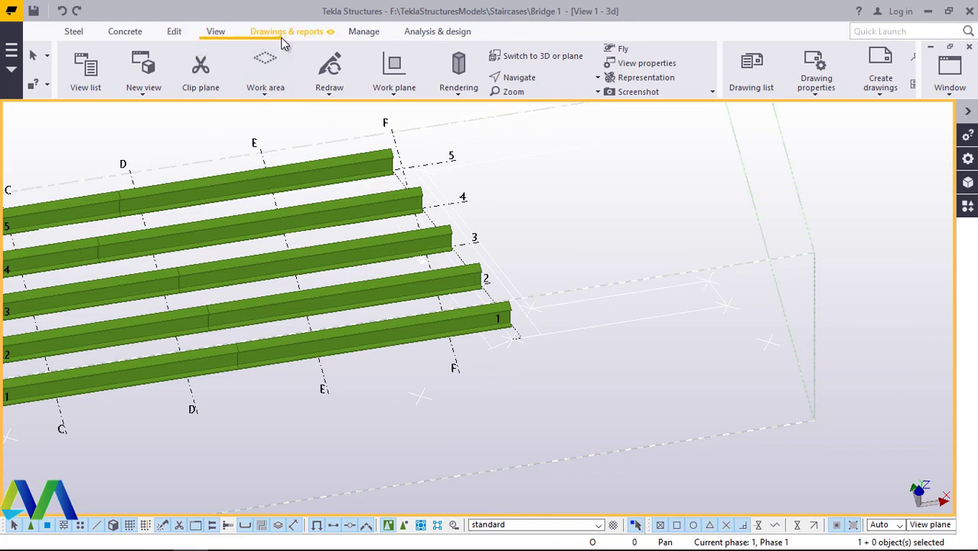
# Step: Return to the flat plan view zoomed on the grid F end of the girders
pyautogui.click(217, 32)
pyautogui.click(532, 56)
pyautogui.scroll(6, 862, 192)
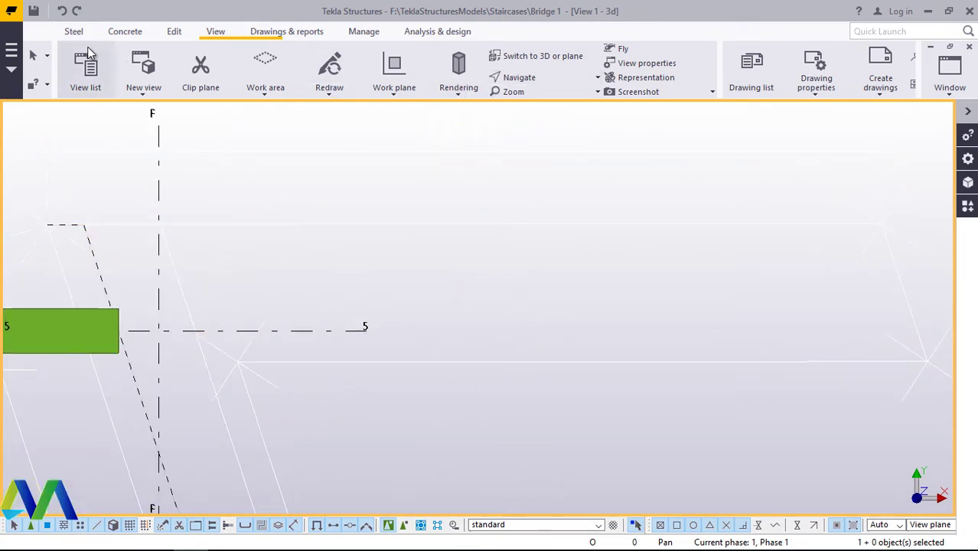
# Step: Start a concrete slab at the grid F end and pick its first two outline corners
pyautogui.click(127, 33)
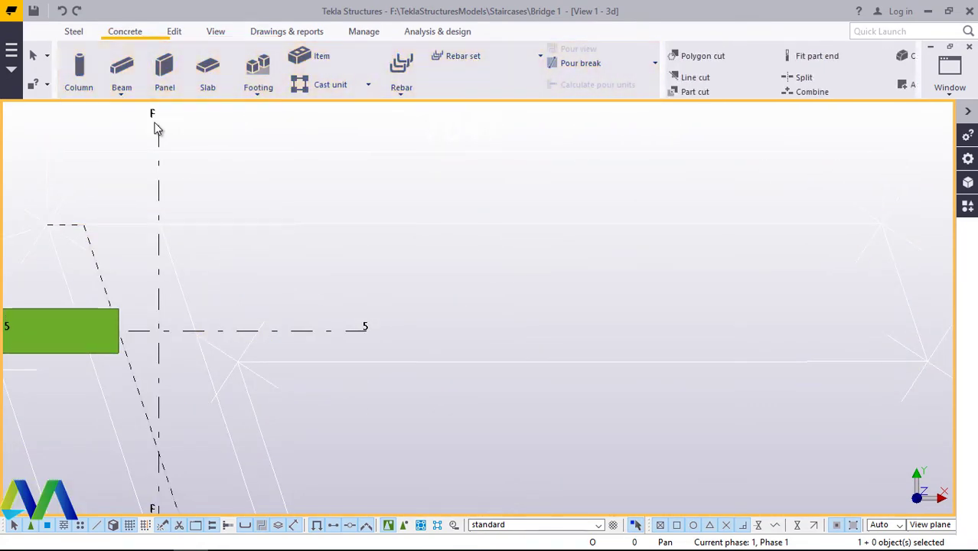
pyautogui.click(208, 73)
pyautogui.scroll(-6, 349, 258)
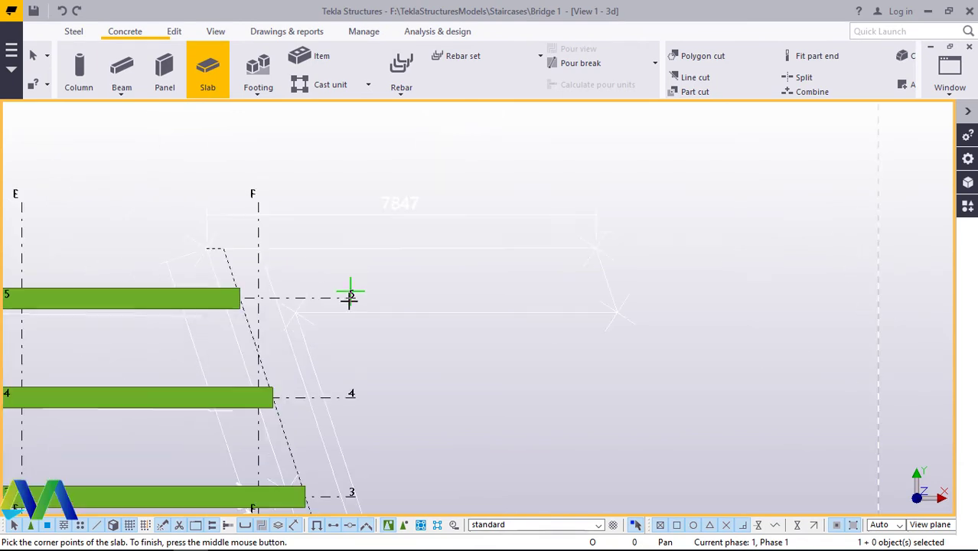
pyautogui.scroll(10, 496, 444)
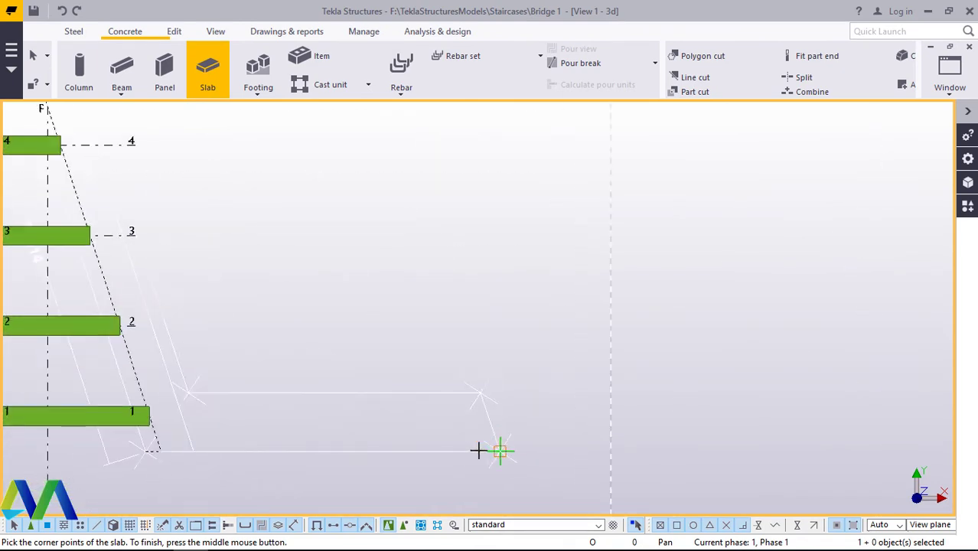
pyautogui.scroll(3, 514, 450)
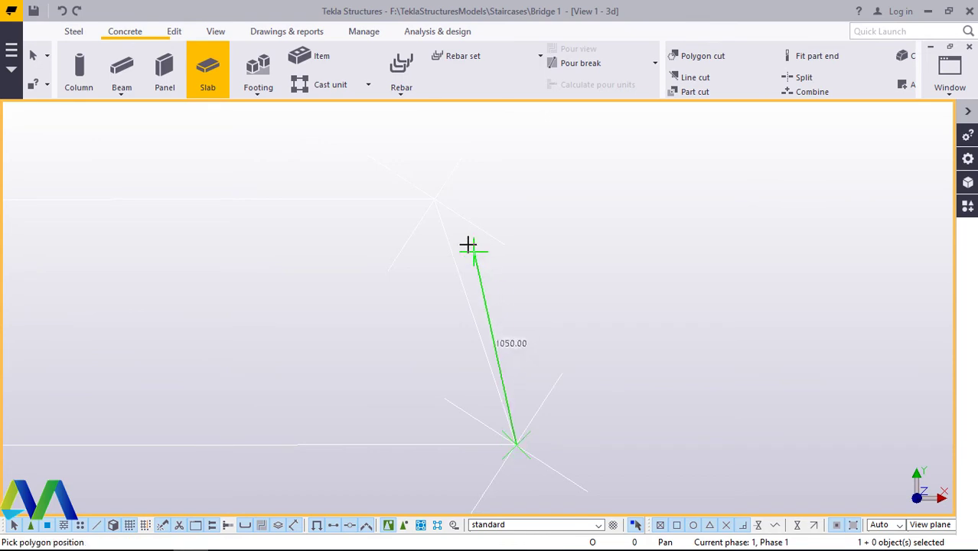
pyautogui.click(434, 200)
pyautogui.scroll(-5, 563, 283)
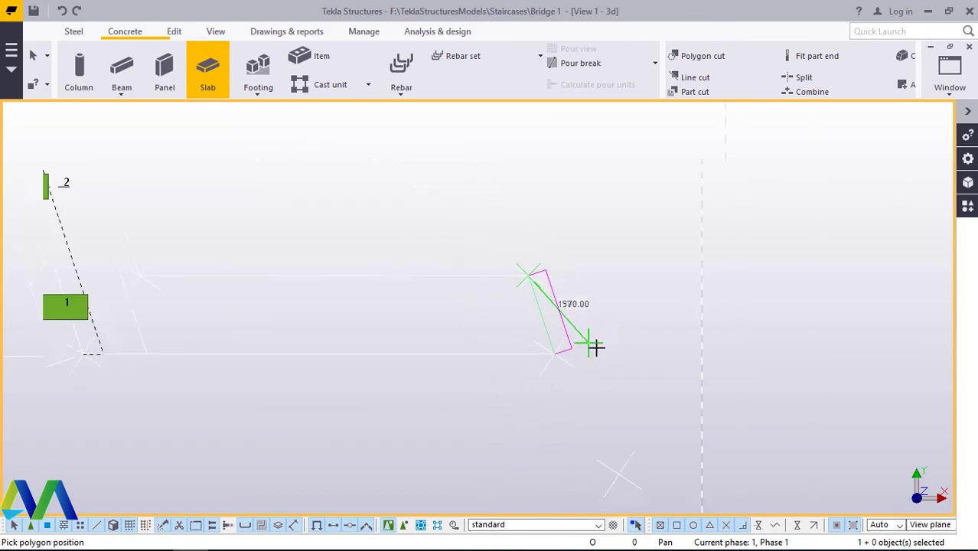
pyautogui.scroll(4, 334, 308)
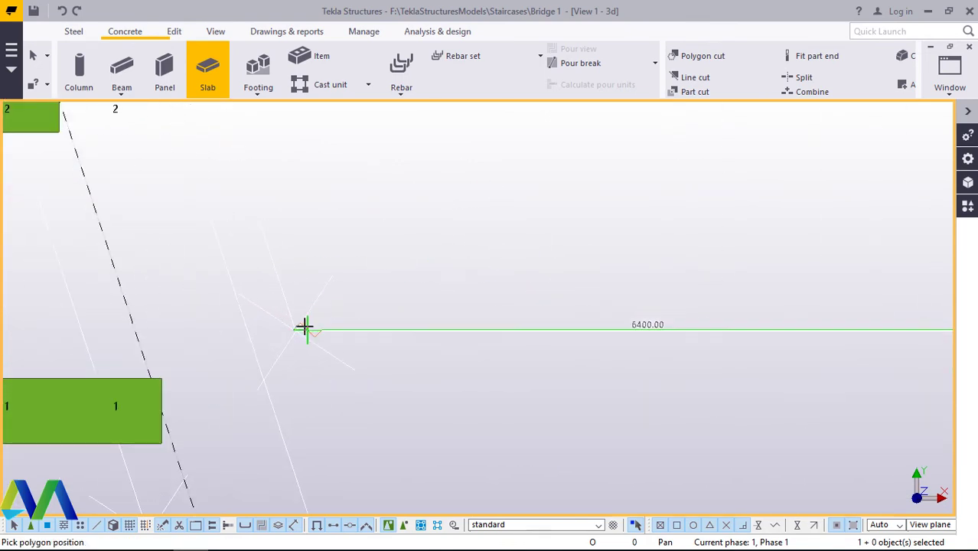
pyautogui.click(296, 330)
pyautogui.scroll(-5, 443, 425)
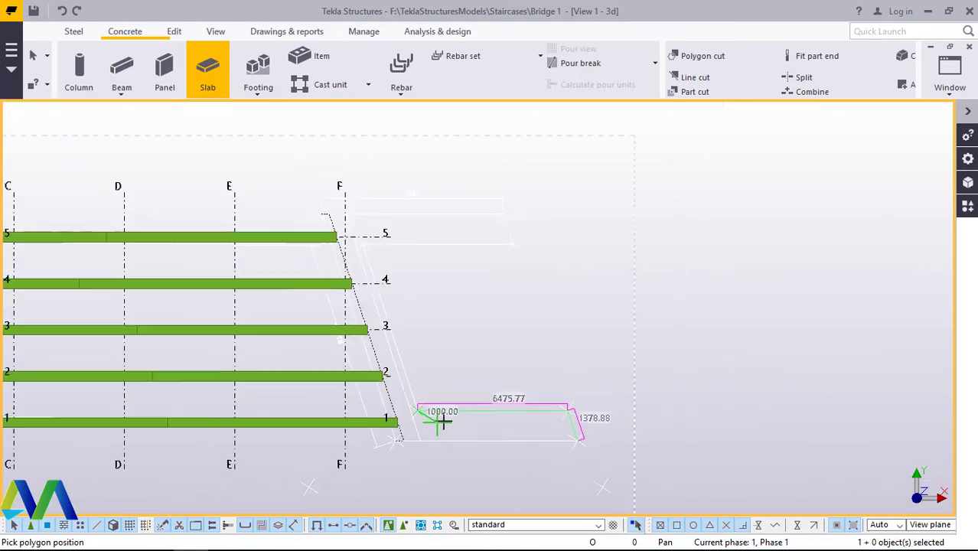
pyautogui.scroll(5, 380, 288)
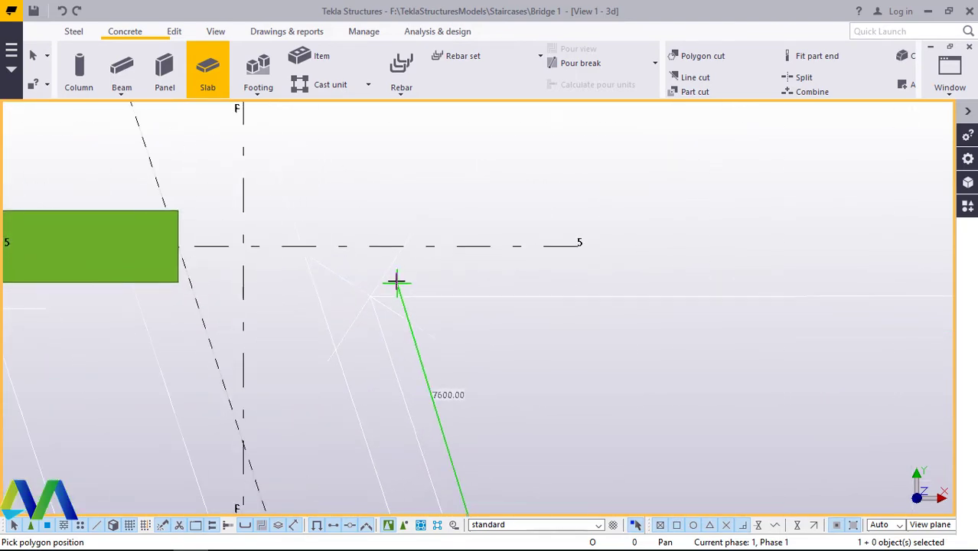
pyautogui.scroll(-4, 337, 349)
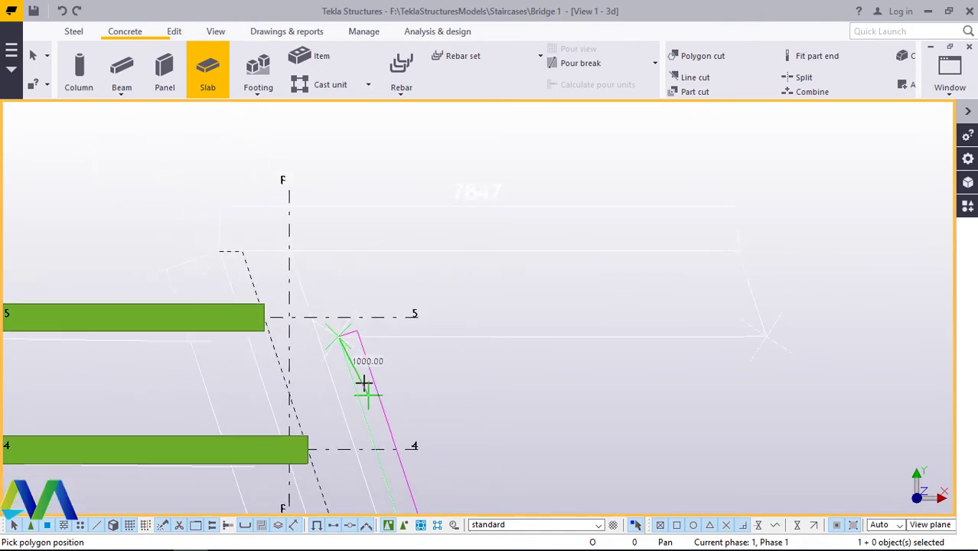
pyautogui.moveTo(364, 385); pyautogui.dragTo(242, 395, button='middle')
# Step: Pick the corners along the 7848.05 and 7859.14 edges, including the one below grid 1
pyautogui.click(652, 342)
pyautogui.scroll(5, 115, 256)
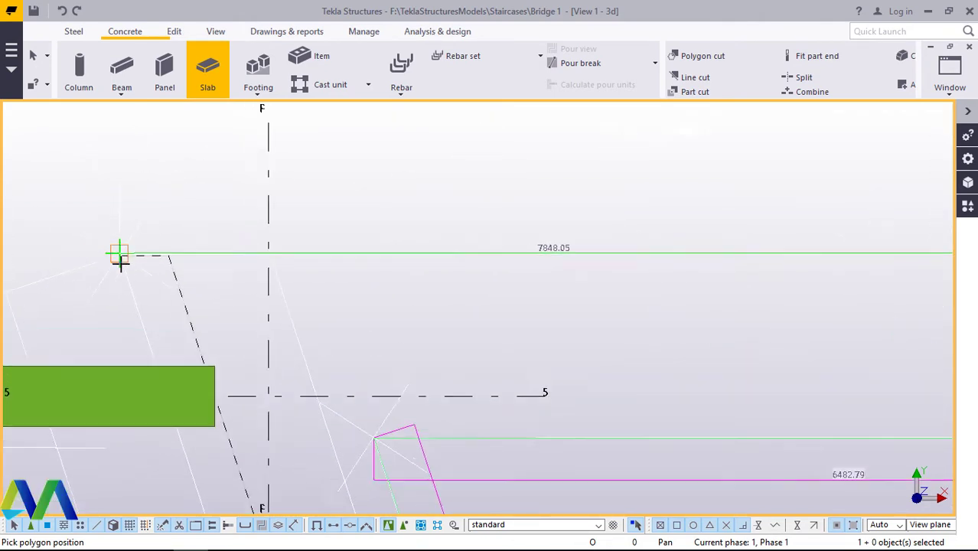
pyautogui.click(119, 249)
pyautogui.scroll(-7, 172, 198)
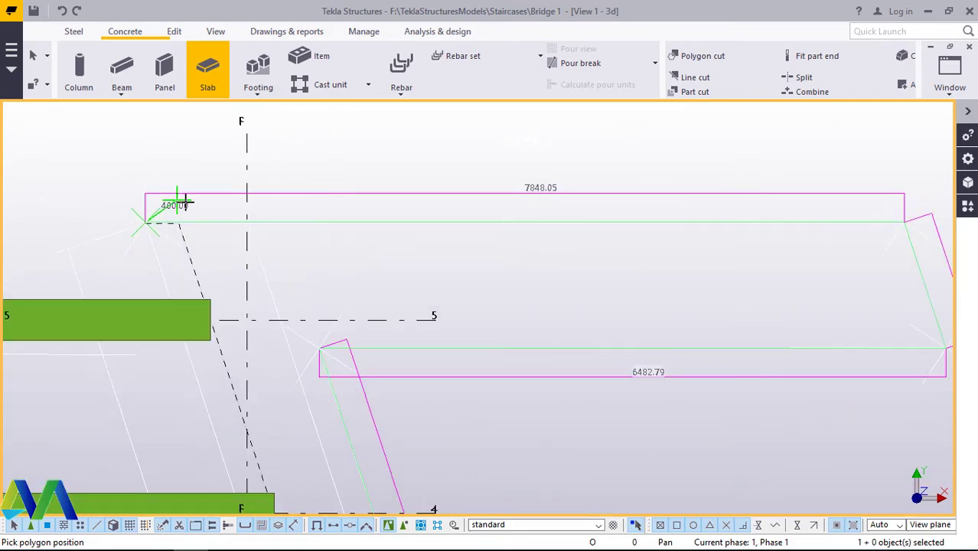
pyautogui.scroll(7, 249, 383)
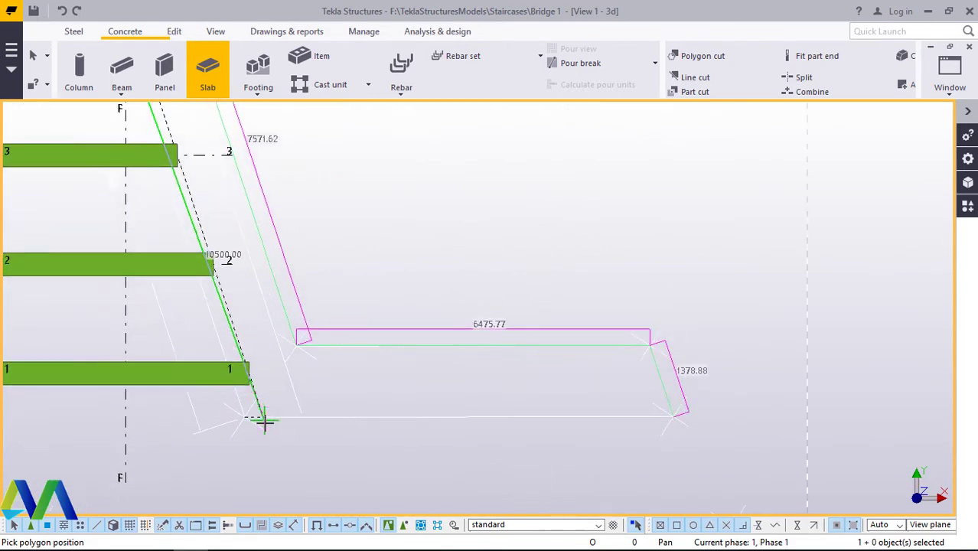
pyautogui.scroll(4, 216, 414)
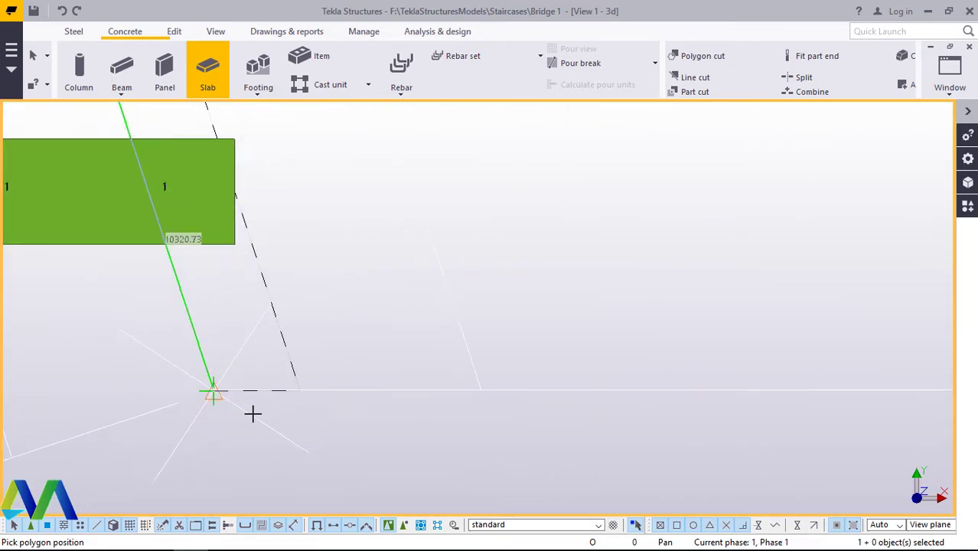
pyautogui.click(214, 391)
pyautogui.scroll(-5, 211, 387)
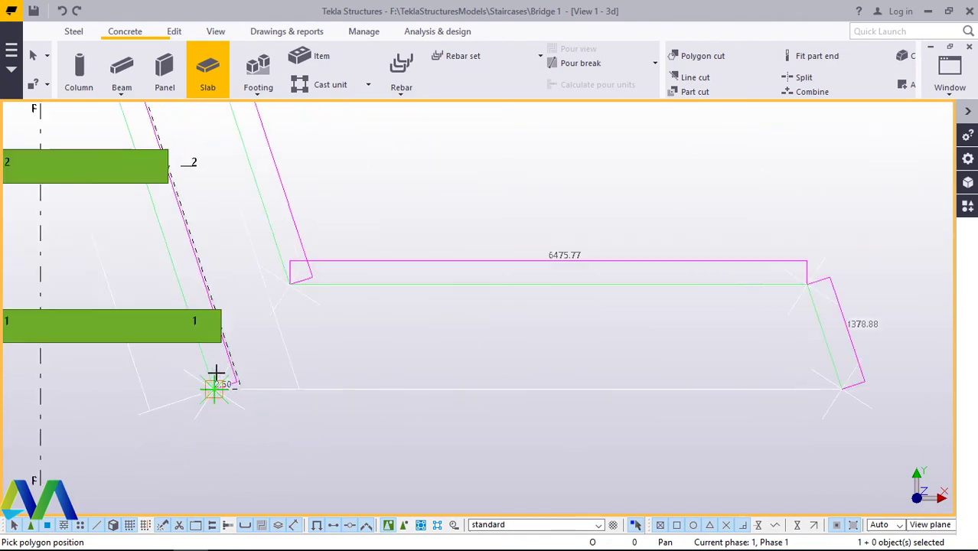
pyautogui.scroll(4, 651, 398)
pyautogui.click(670, 360)
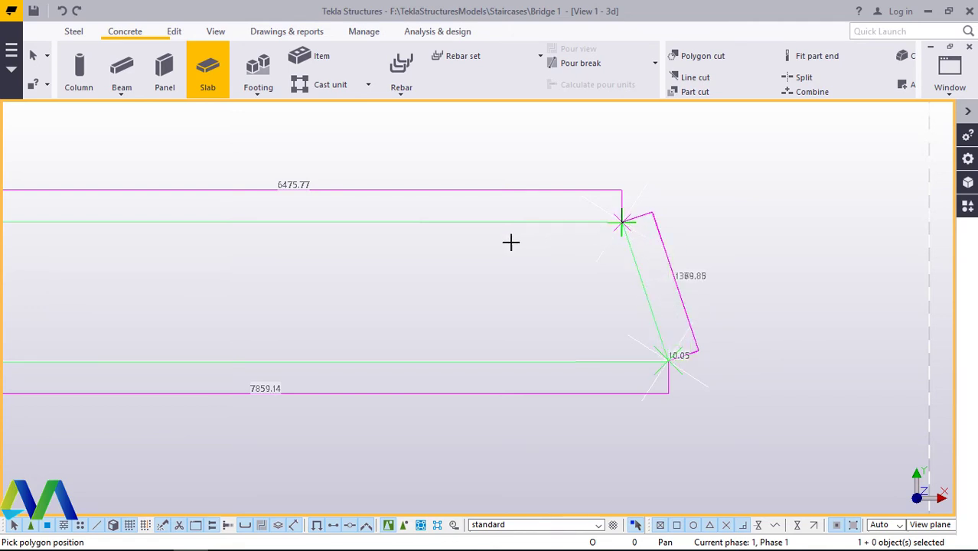
# Step: Pick the remaining corners near grid 5, the right-hand side and the skewed edge
pyautogui.scroll(-3, 766, 344)
pyautogui.scroll(4, 581, 389)
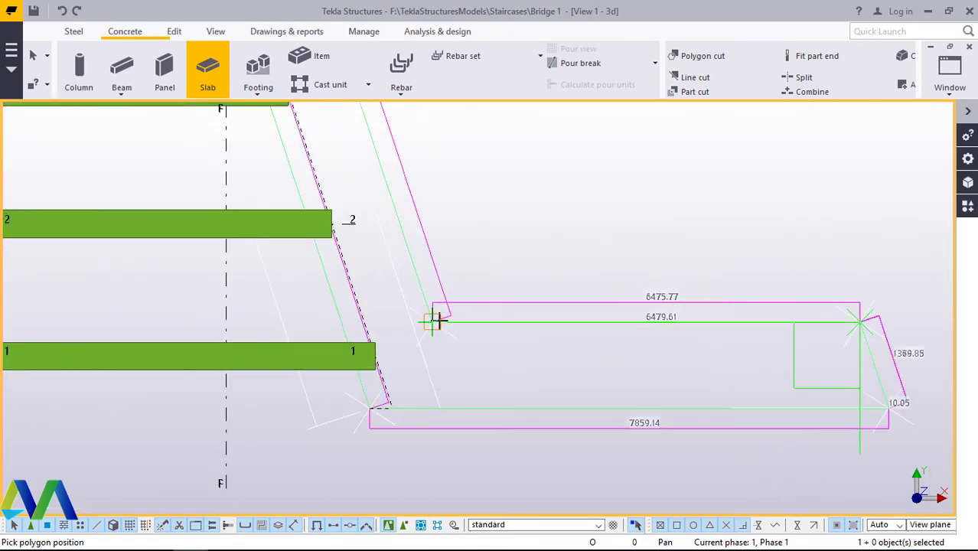
pyautogui.scroll(-3, 493, 444)
pyautogui.scroll(4, 430, 245)
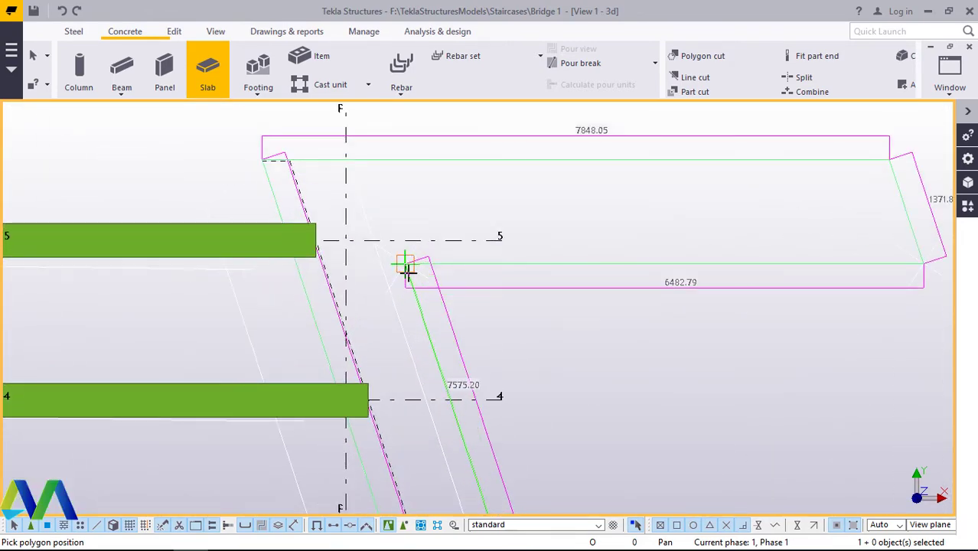
pyautogui.click(407, 270)
pyautogui.scroll(-3, 753, 354)
pyautogui.scroll(2, 765, 285)
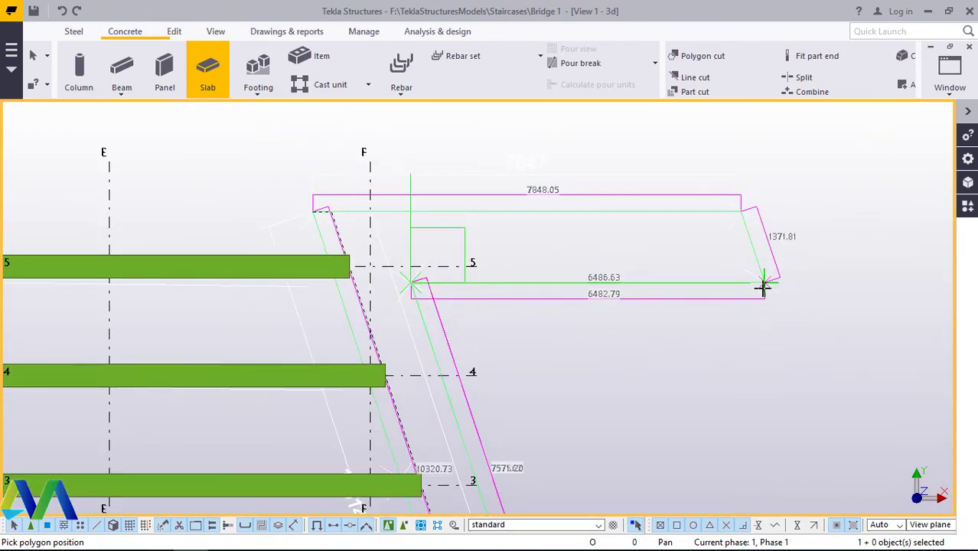
pyautogui.click(764, 283)
pyautogui.click(742, 209)
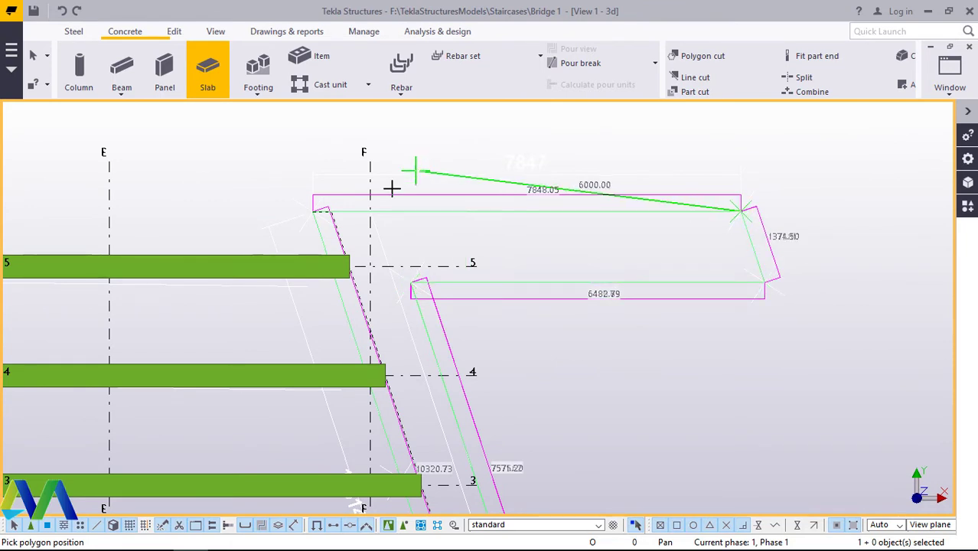
pyautogui.click(317, 207)
pyautogui.scroll(-3, 329, 210)
pyautogui.scroll(4, 430, 437)
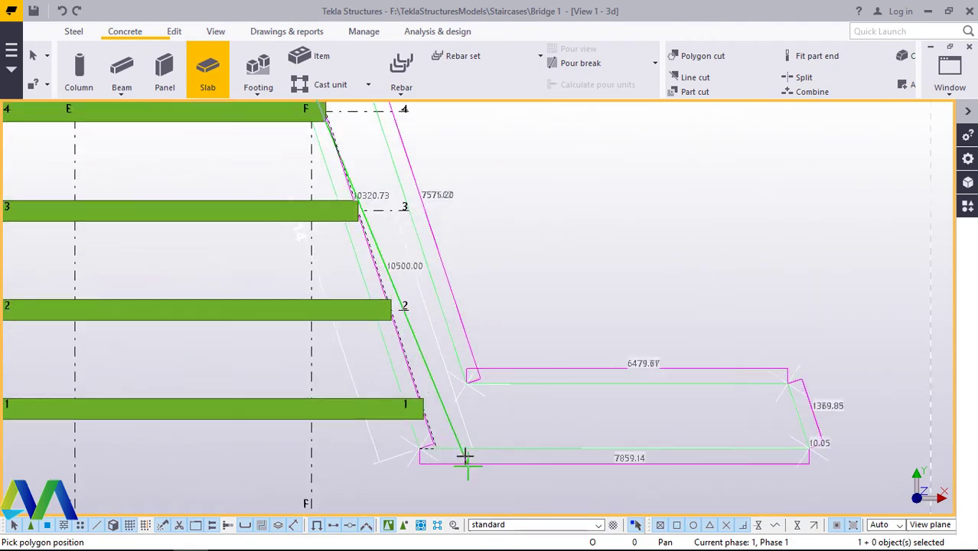
pyautogui.click(391, 437)
pyautogui.scroll(-2, 392, 428)
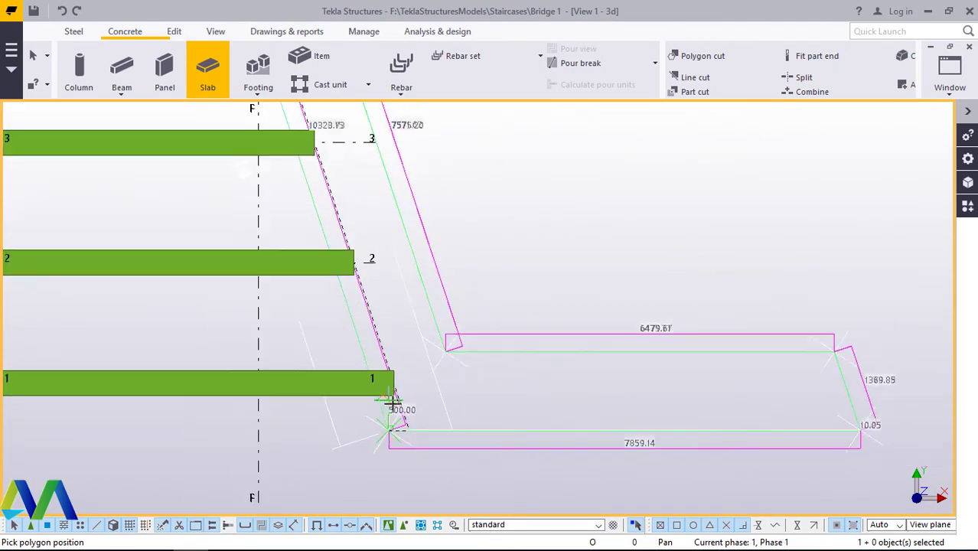
pyautogui.scroll(2, 749, 430)
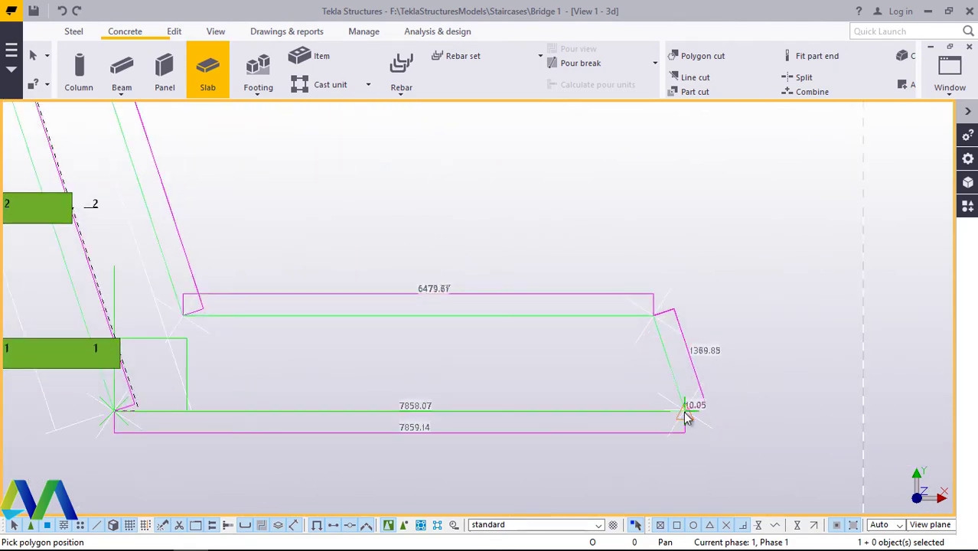
pyautogui.click(684, 413)
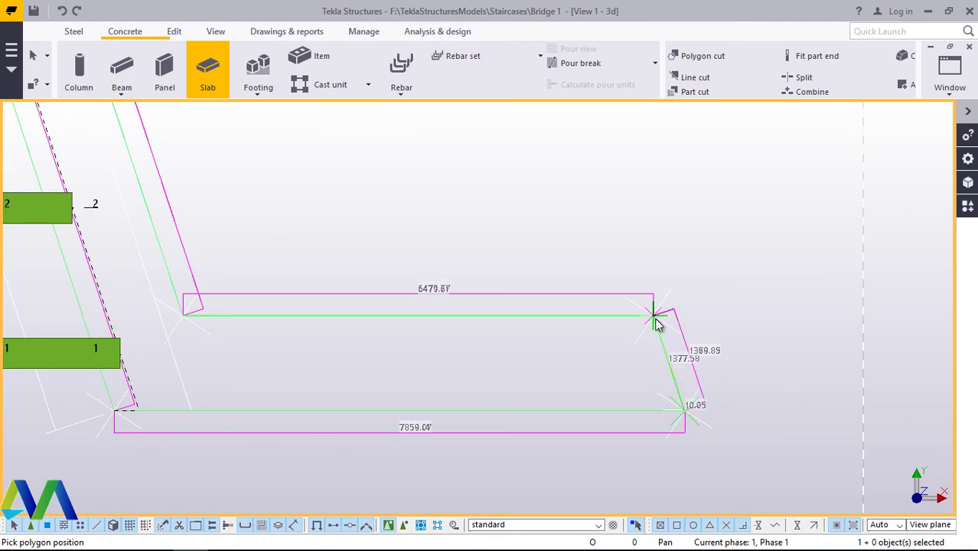
# Step: Interrupt the unfinished slab outline and start a new concrete slab
pyautogui.rightClick(690, 245)
pyautogui.click(716, 256)
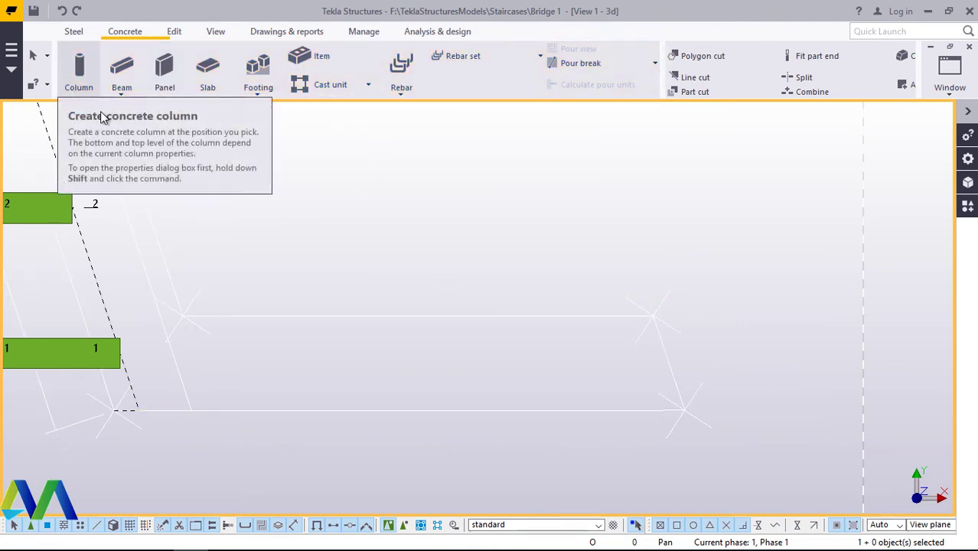
pyautogui.click(208, 71)
pyautogui.scroll(5, 634, 354)
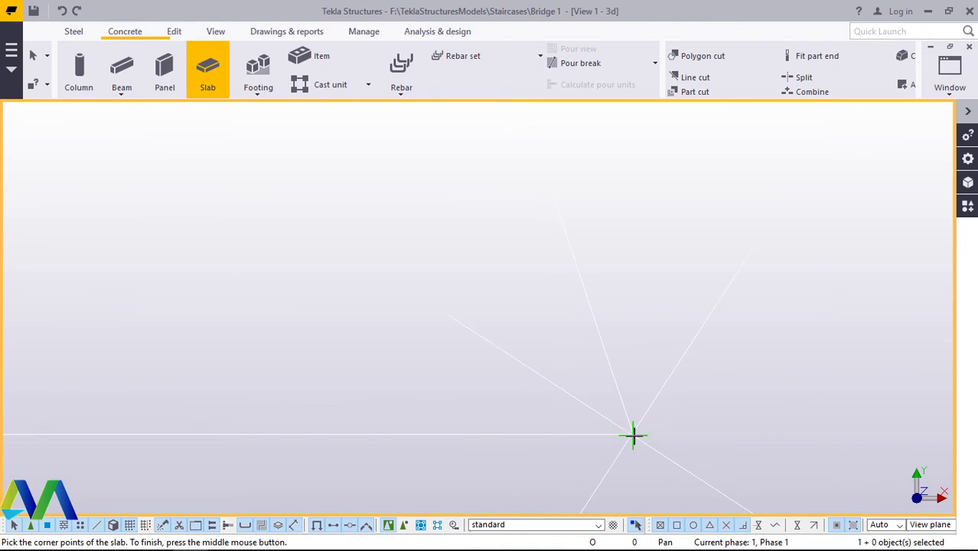
# Step: Pick the first three slab corners starting from the grid 5 wing wall
pyautogui.click(632, 442)
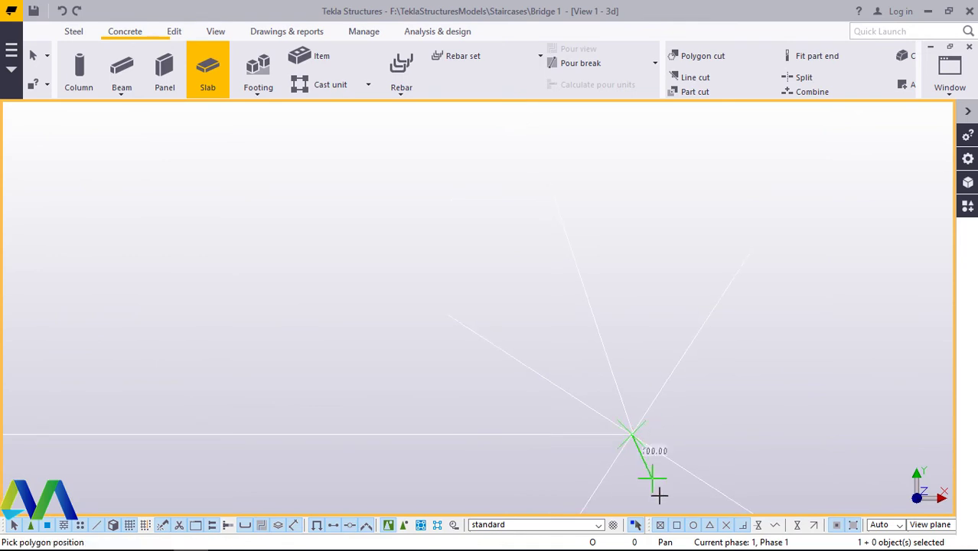
pyautogui.scroll(-3, 673, 464)
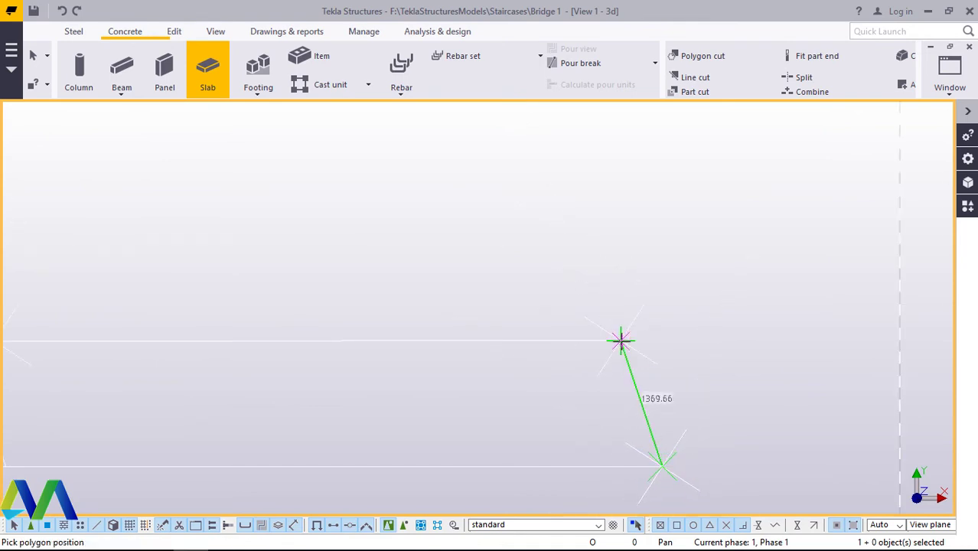
pyautogui.click(624, 349)
pyautogui.scroll(-4, 727, 395)
pyautogui.scroll(5, 407, 392)
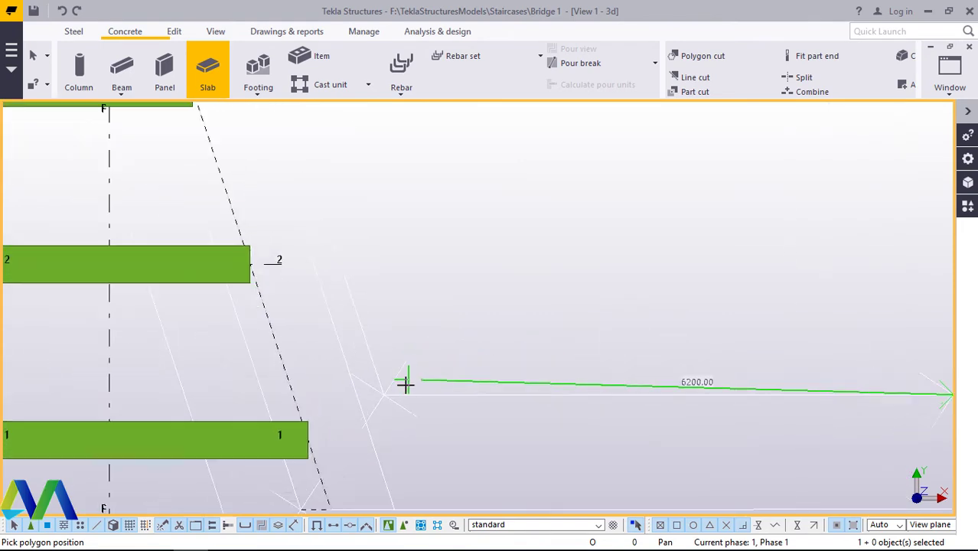
pyautogui.click(365, 396)
pyautogui.scroll(-3, 435, 423)
pyautogui.scroll(5, 366, 167)
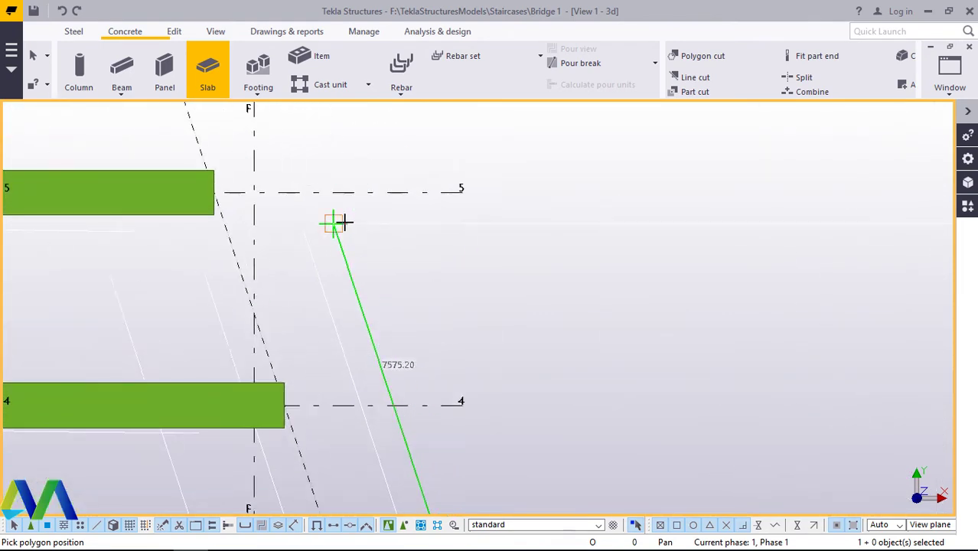
pyautogui.scroll(3, 341, 223)
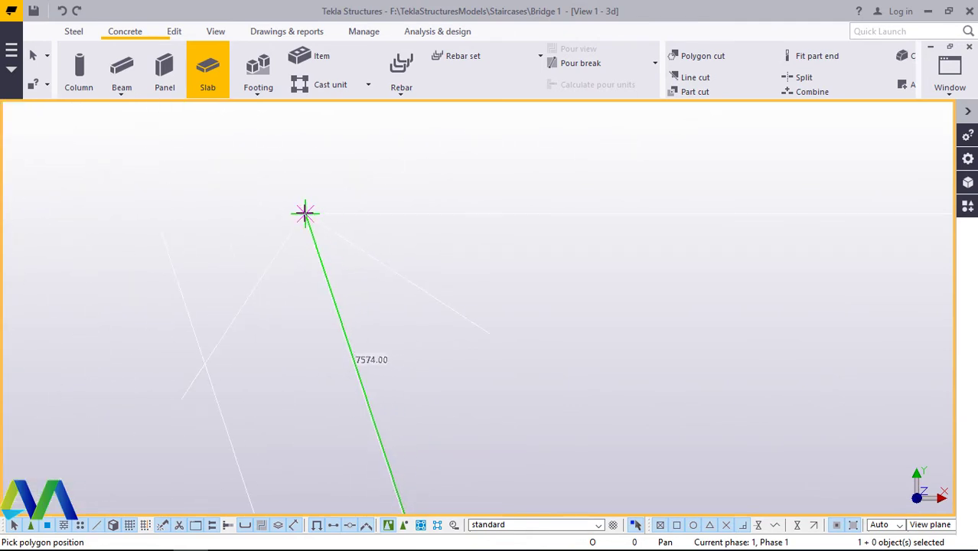
pyautogui.scroll(-5, 361, 314)
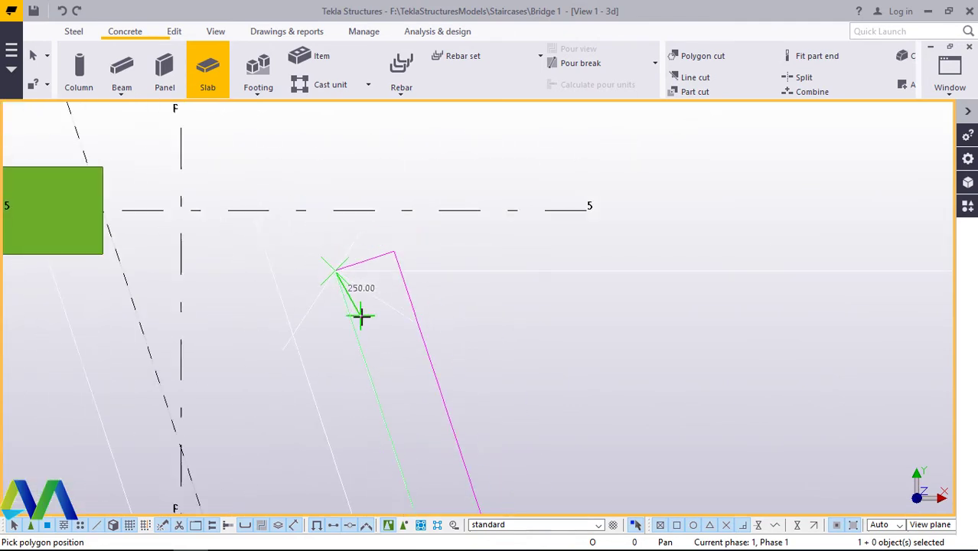
pyautogui.scroll(-2, 433, 387)
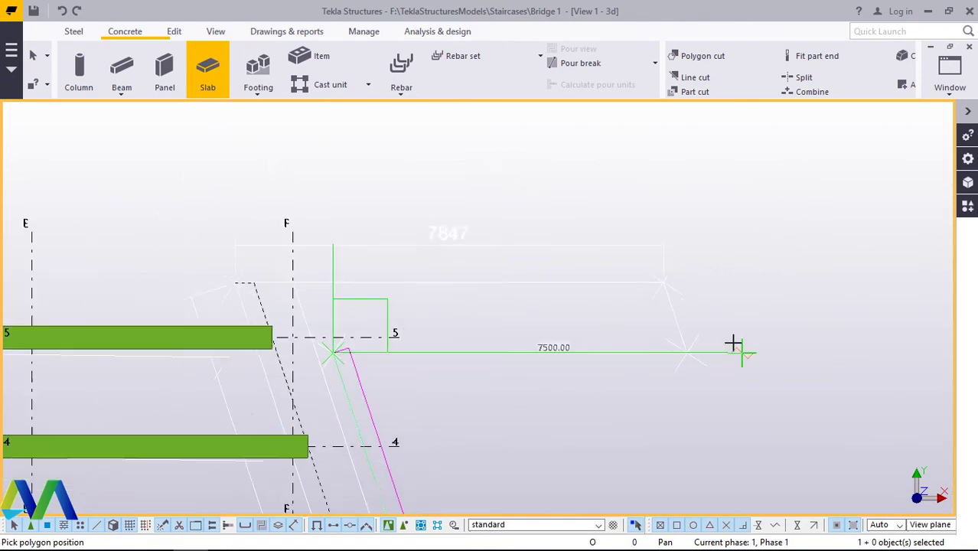
pyautogui.scroll(2, 677, 334)
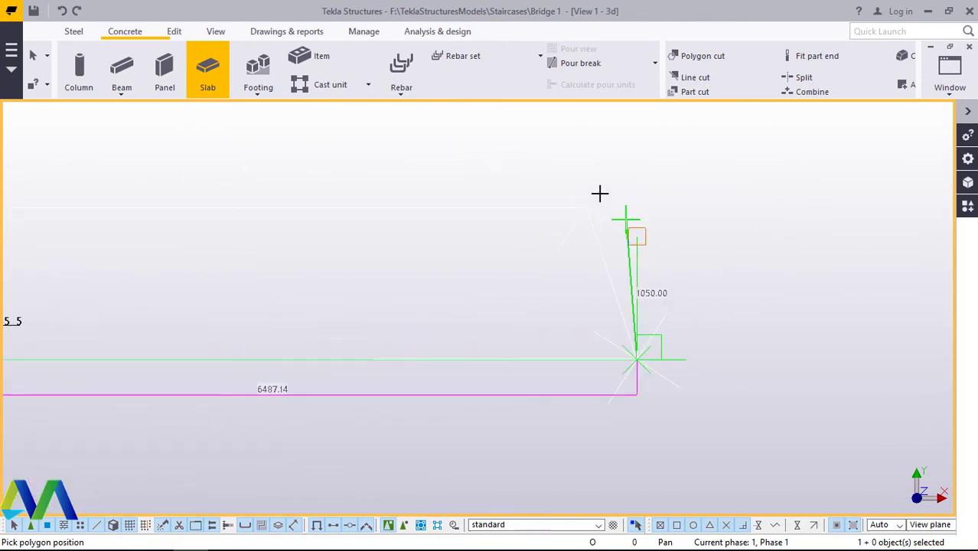
pyautogui.scroll(-3, 606, 270)
pyautogui.scroll(4, 234, 245)
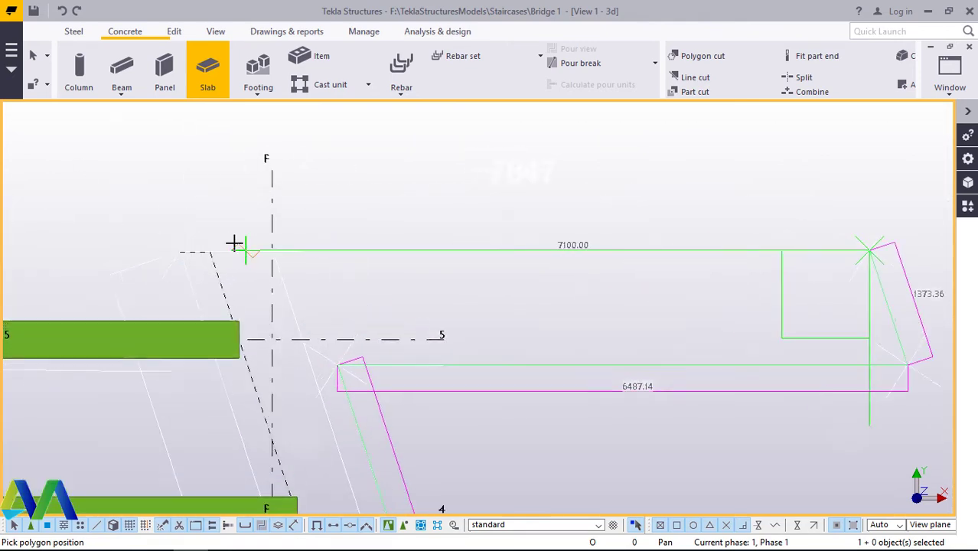
# Step: Add slab corners near the grid 5 end and beside girder 1, then bring up the stop options
pyautogui.click(196, 244)
pyautogui.scroll(-7, 301, 223)
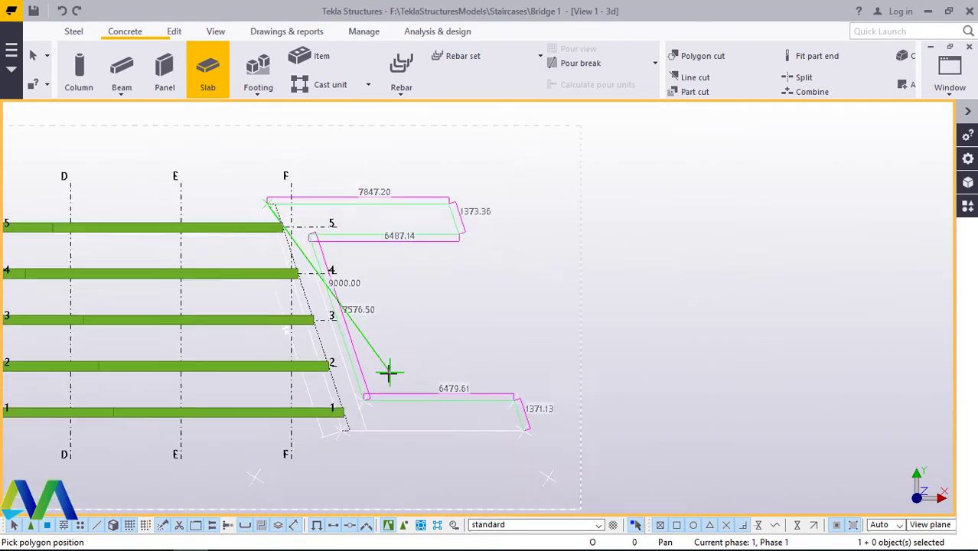
pyautogui.scroll(4, 321, 430)
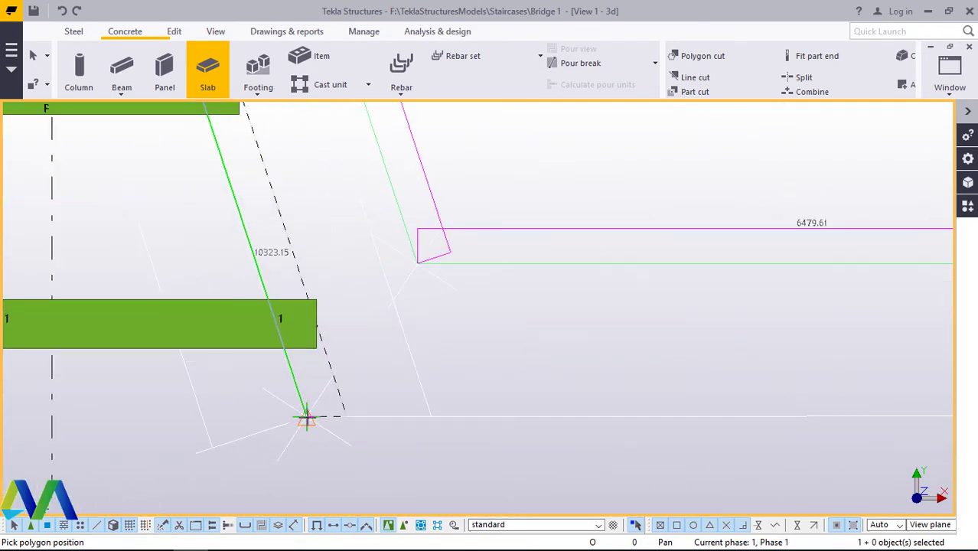
pyautogui.click(307, 417)
pyautogui.scroll(-4, 294, 356)
pyautogui.scroll(5, 699, 401)
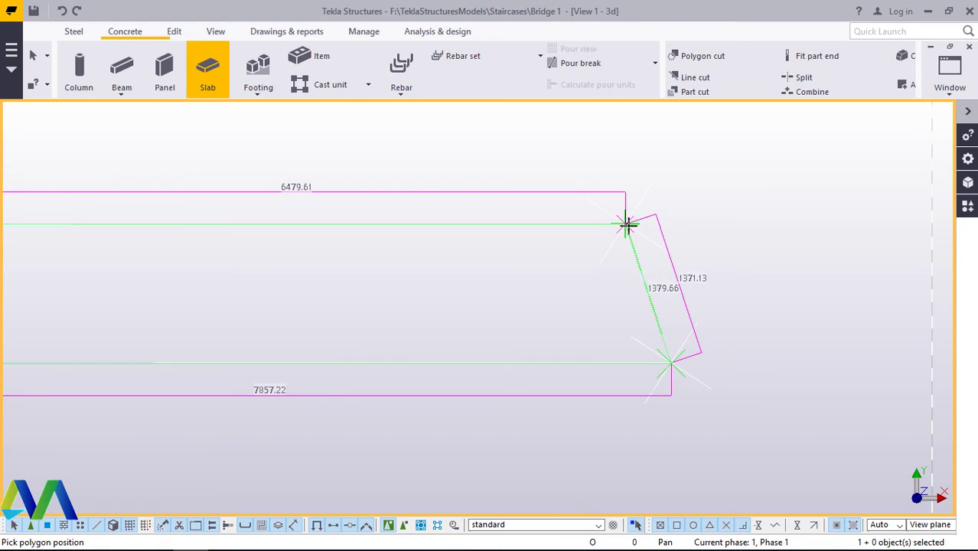
pyautogui.scroll(-1, 695, 351)
pyautogui.scroll(2, 677, 367)
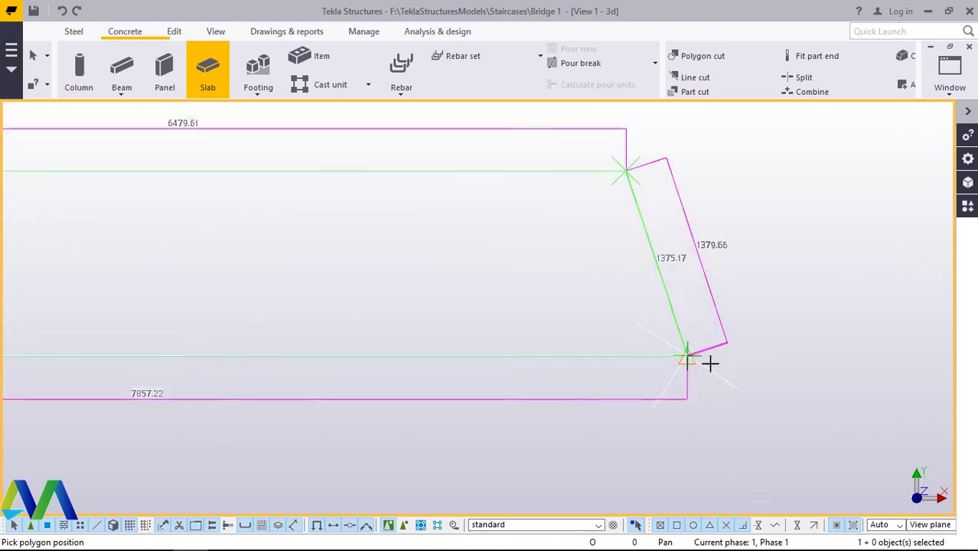
pyautogui.scroll(-3, 830, 397)
pyautogui.scroll(-2, 502, 216)
pyautogui.rightClick(573, 227)
# Step: Cancel that outline and pick the first corner of a new slab at the grid 1 wing wall
pyautogui.click(597, 242)
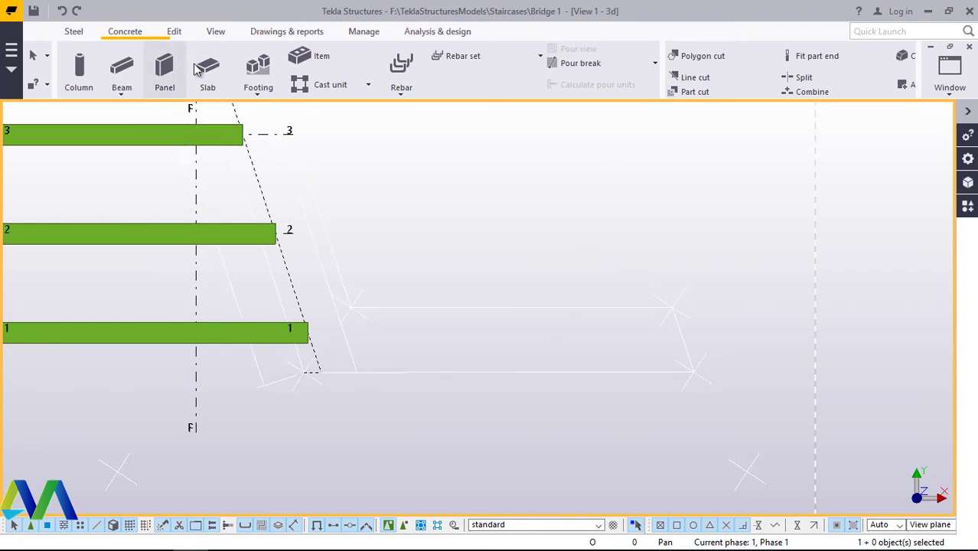
pyautogui.scroll(2, 673, 372)
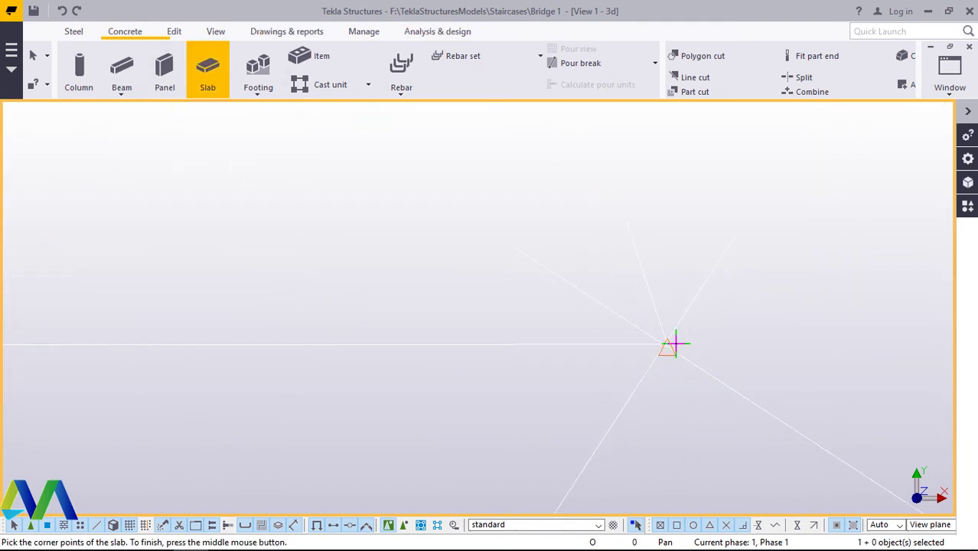
pyautogui.scroll(1, 675, 341)
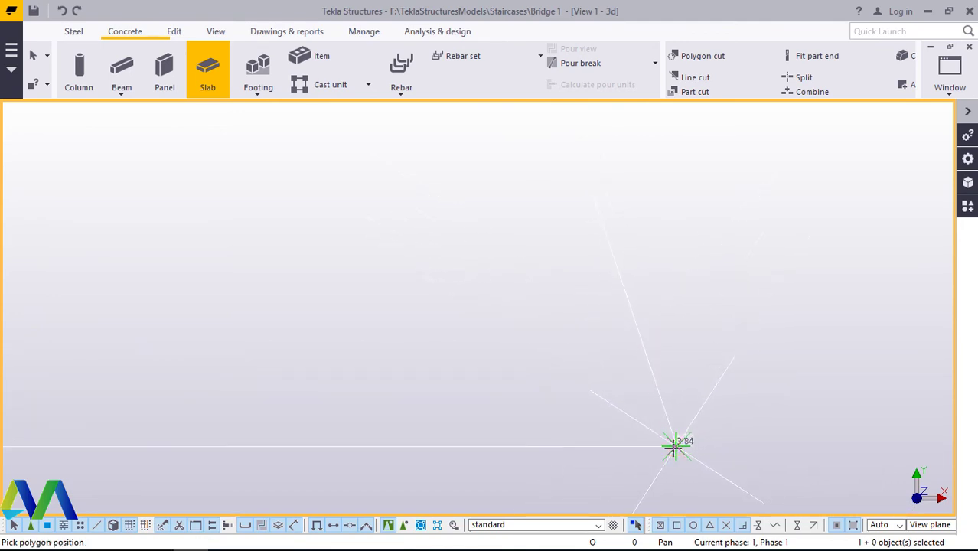
pyautogui.click(676, 446)
pyautogui.scroll(1, 649, 339)
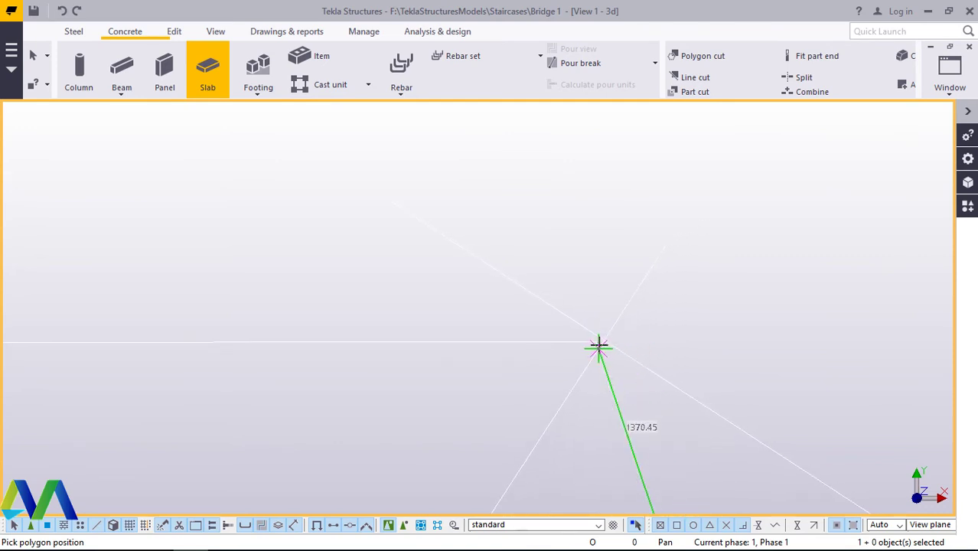
pyautogui.scroll(-2, 749, 369)
# Step: Place slab corners on the wing wall, at the abutment's inner corner and near grid 5
pyautogui.click(761, 357)
pyautogui.scroll(-3, 758, 353)
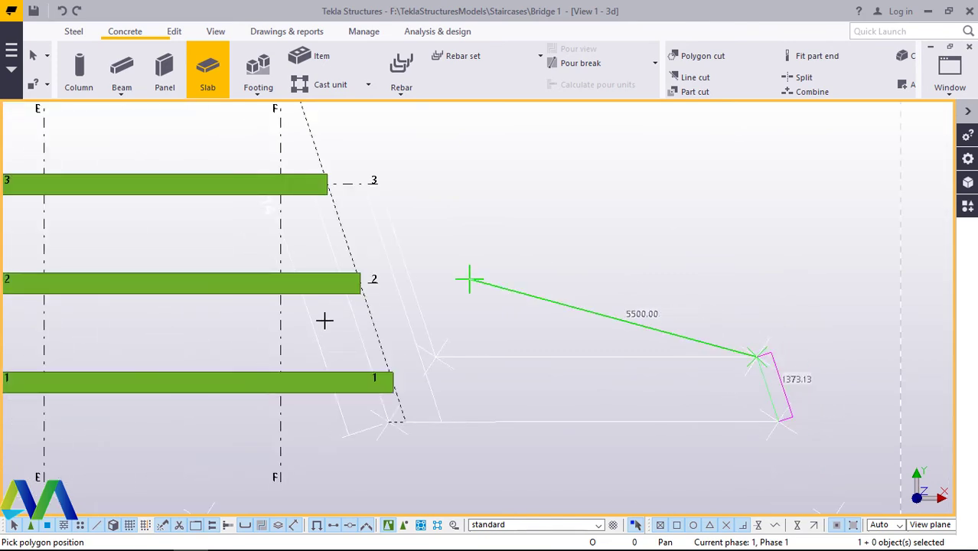
pyautogui.scroll(3, 525, 360)
pyautogui.scroll(2, 494, 382)
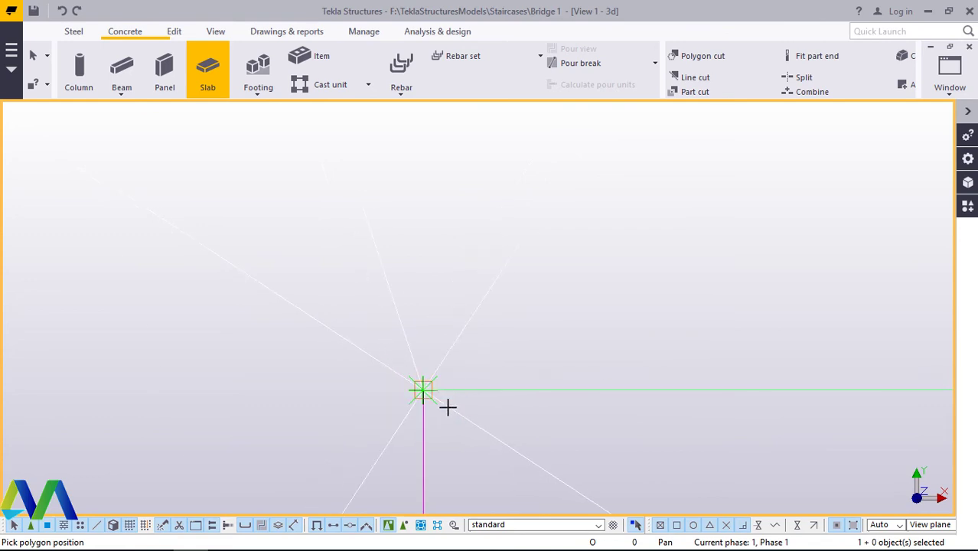
pyautogui.scroll(-6, 448, 412)
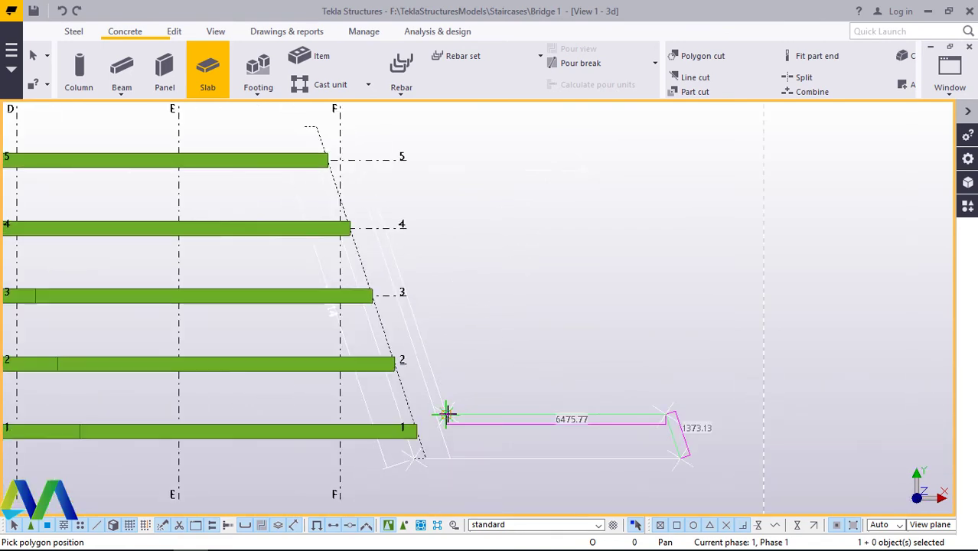
pyautogui.click(448, 414)
pyautogui.scroll(-2, 447, 413)
pyautogui.scroll(10, 395, 255)
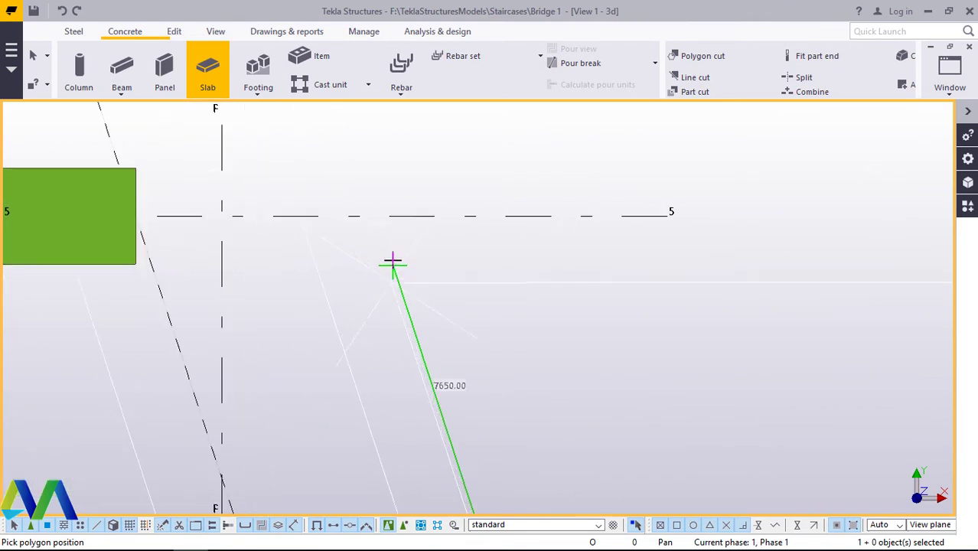
pyautogui.scroll(5, 392, 262)
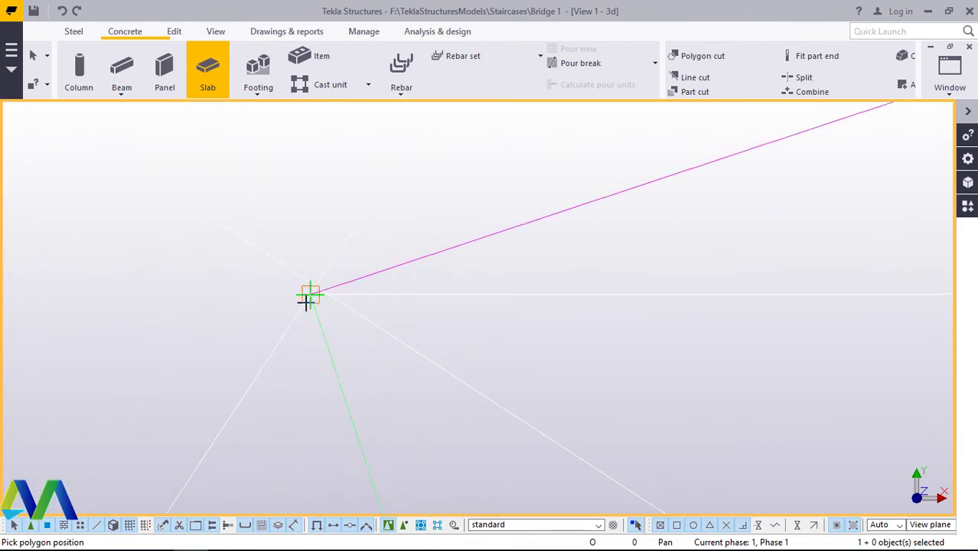
pyautogui.scroll(-5, 307, 325)
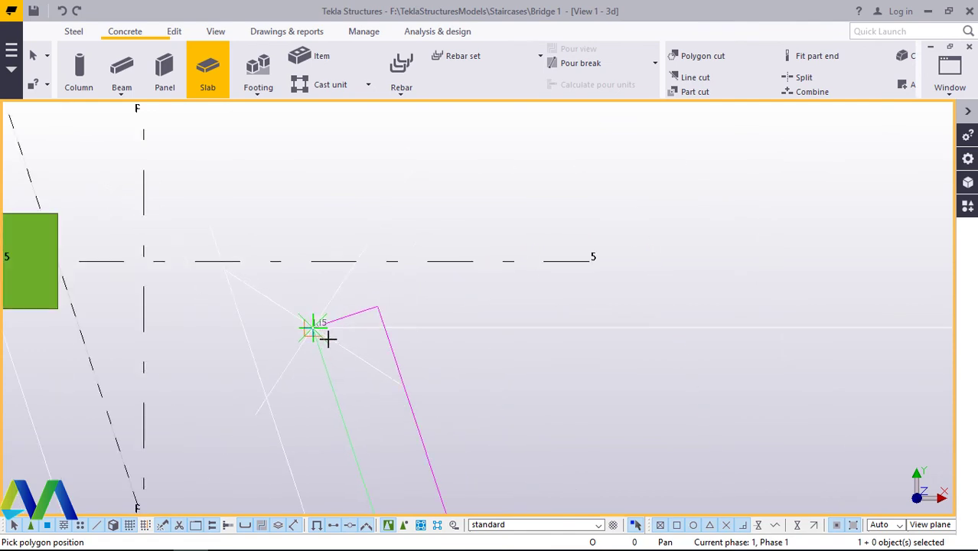
pyautogui.click(348, 340)
pyautogui.scroll(5, 727, 336)
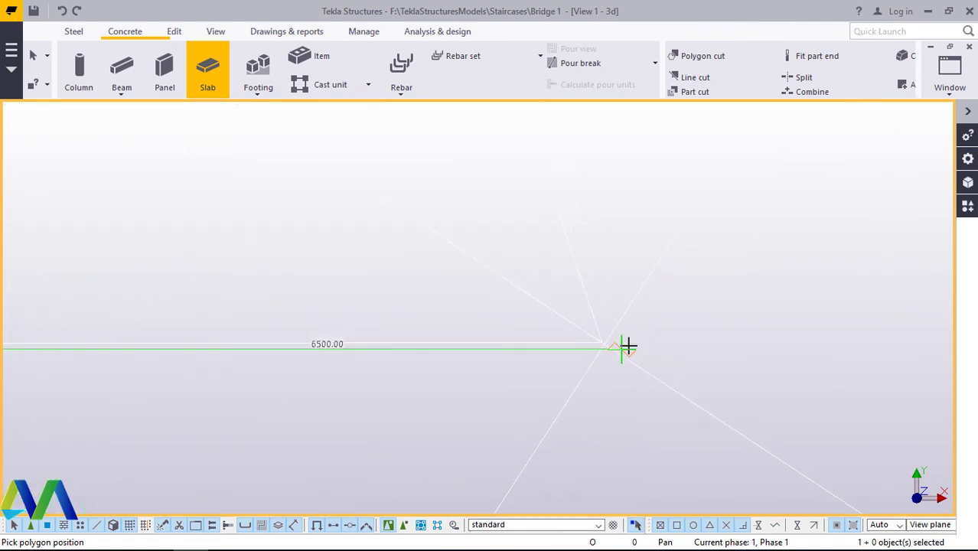
# Step: Pick the next two slab outline corners, including the magenta corner
pyautogui.scroll(-5, 638, 410)
pyautogui.click(635, 413)
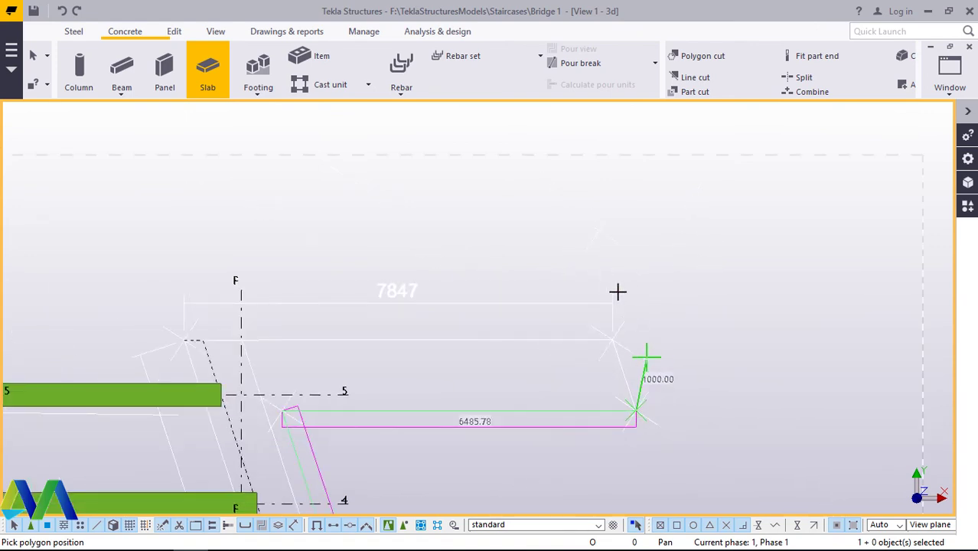
pyautogui.scroll(4, 617, 344)
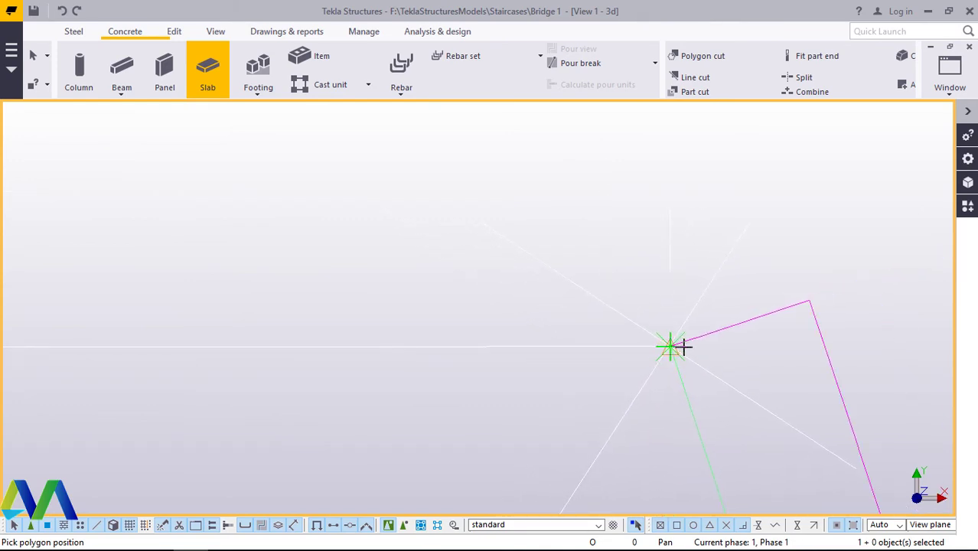
pyautogui.scroll(-4, 711, 343)
pyautogui.click(717, 335)
pyautogui.scroll(4, 312, 339)
pyautogui.scroll(5, 299, 352)
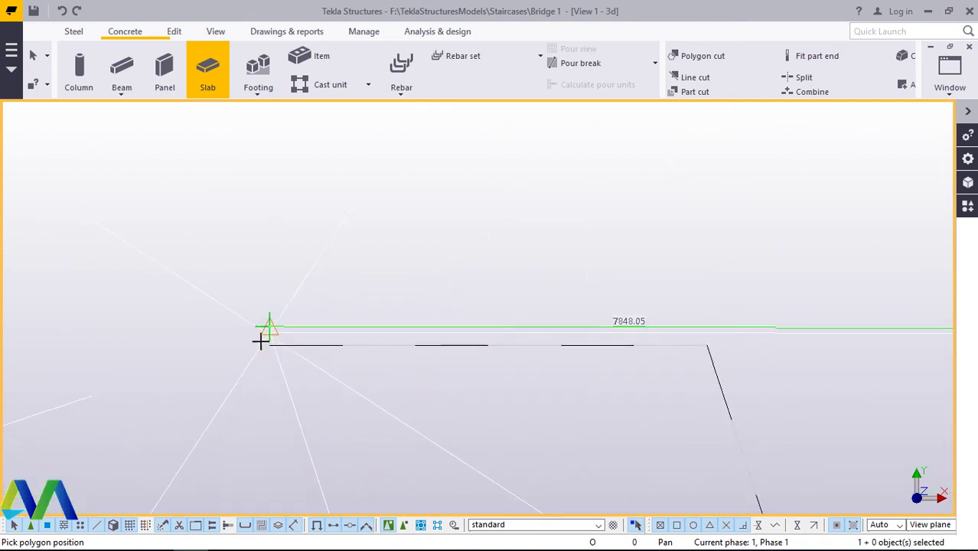
pyautogui.scroll(3, 265, 338)
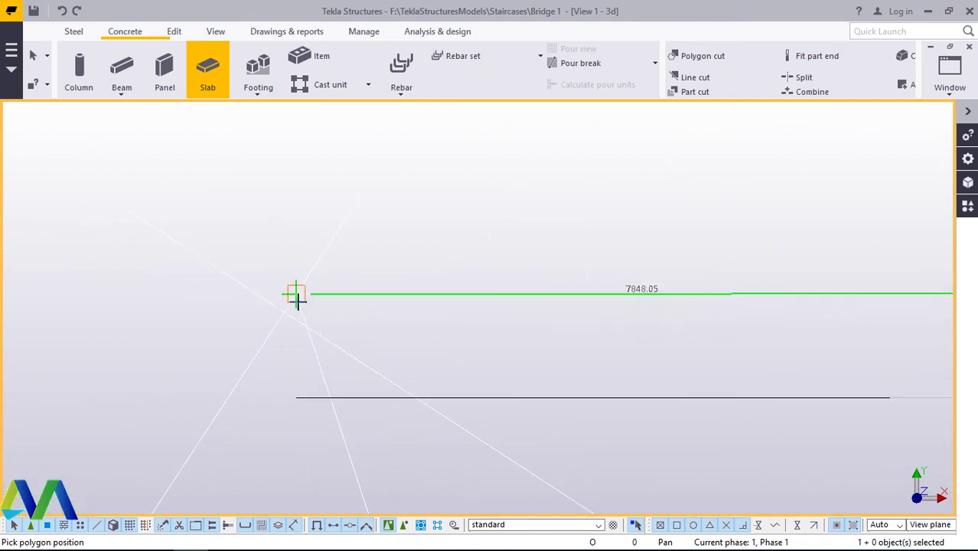
# Step: Fix the final corner and close the outline to create the grid F abutment slab
pyautogui.scroll(-4, 307, 245)
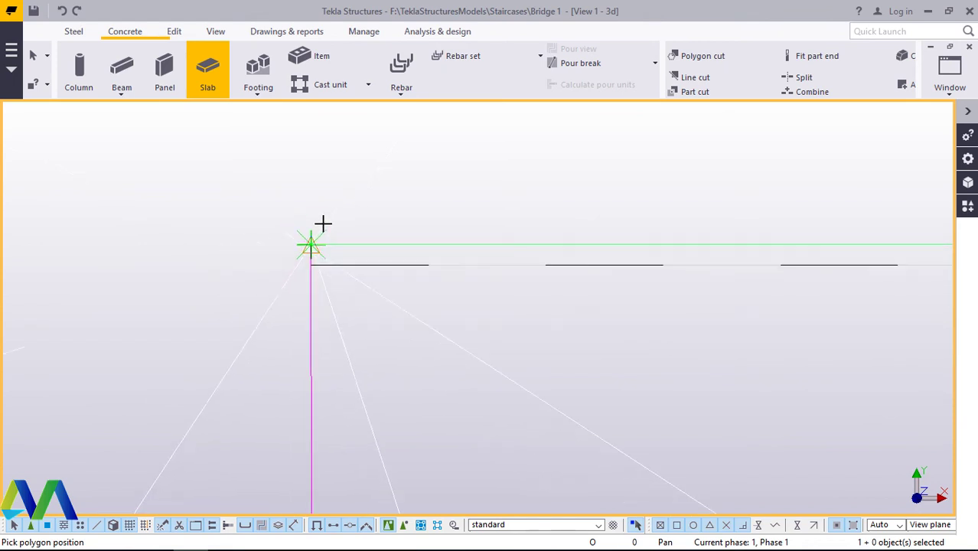
pyautogui.scroll(-6, 364, 244)
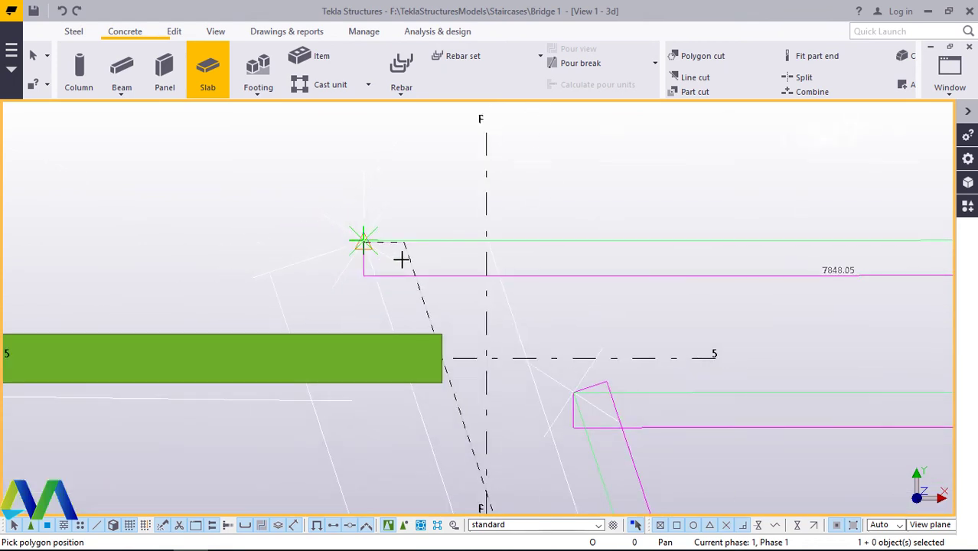
pyautogui.scroll(-2, 458, 292)
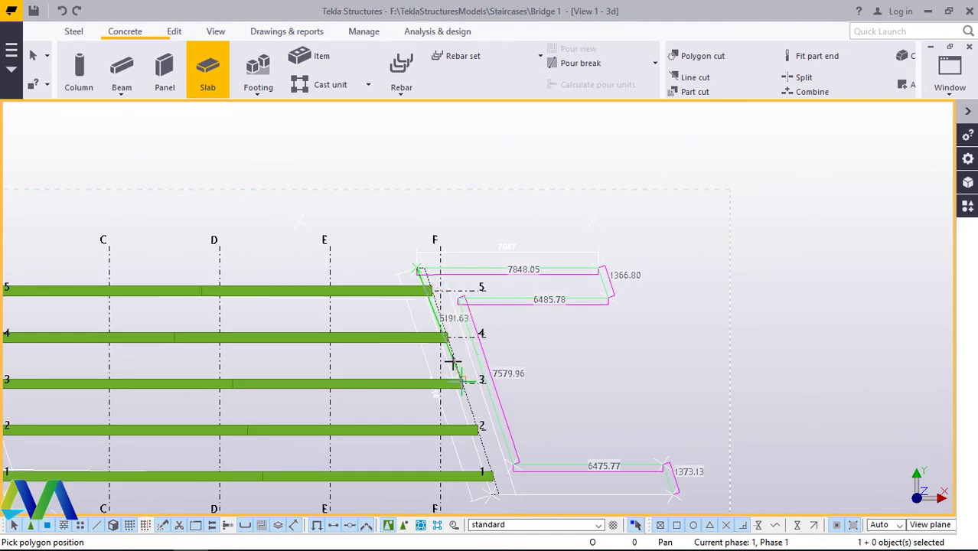
pyautogui.scroll(-2, 448, 358)
pyautogui.scroll(7, 489, 441)
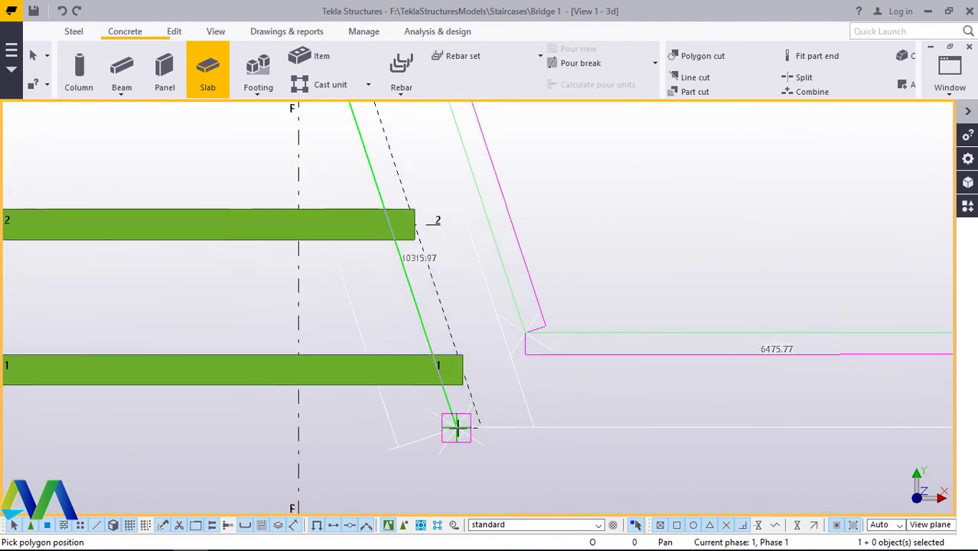
pyautogui.scroll(5, 456, 430)
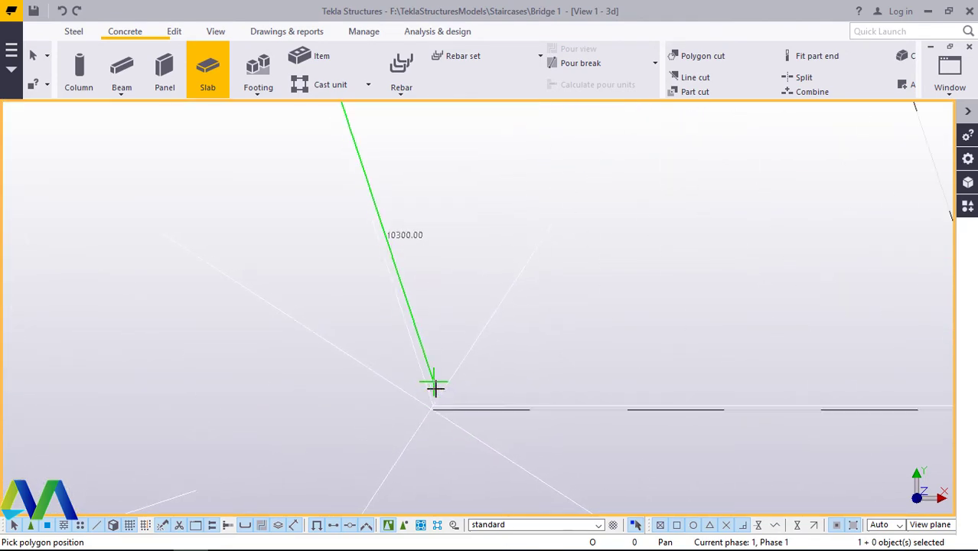
pyautogui.scroll(2, 439, 392)
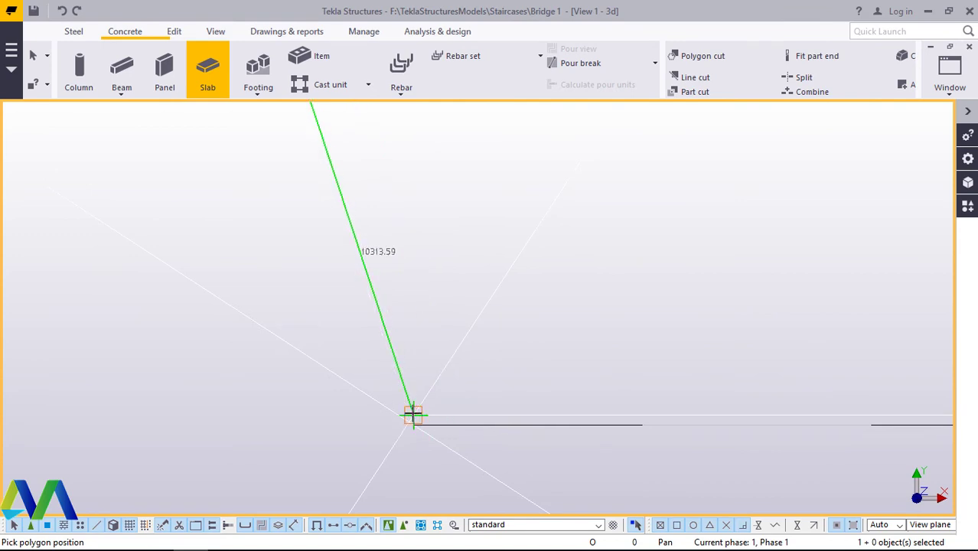
pyautogui.scroll(-6, 361, 376)
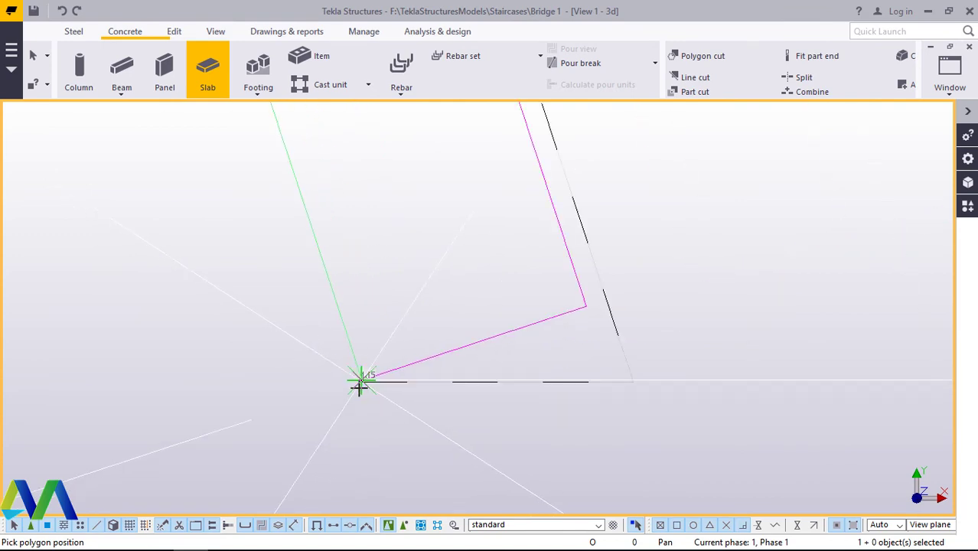
pyautogui.scroll(-2, 370, 403)
pyautogui.click(373, 402)
pyautogui.scroll(4, 760, 407)
pyautogui.scroll(5, 705, 385)
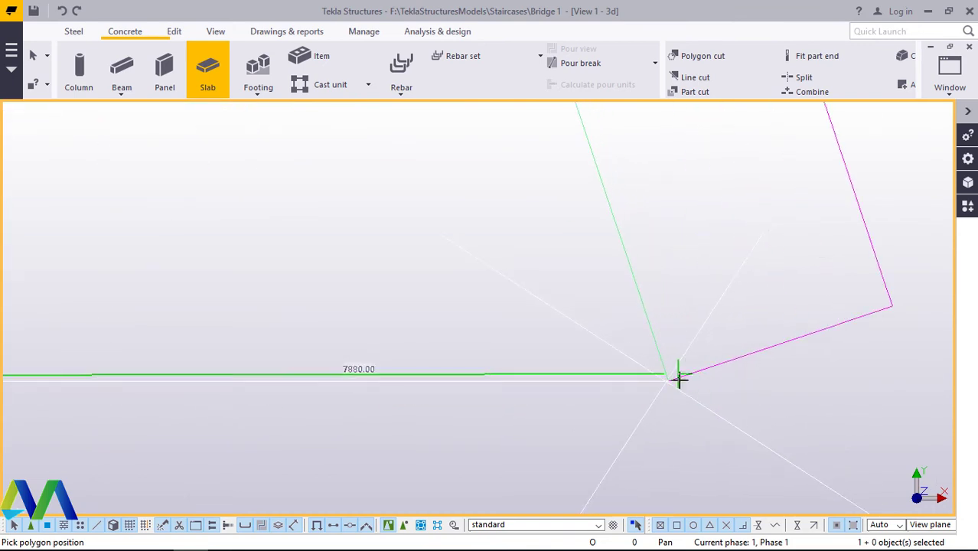
pyautogui.scroll(3, 663, 388)
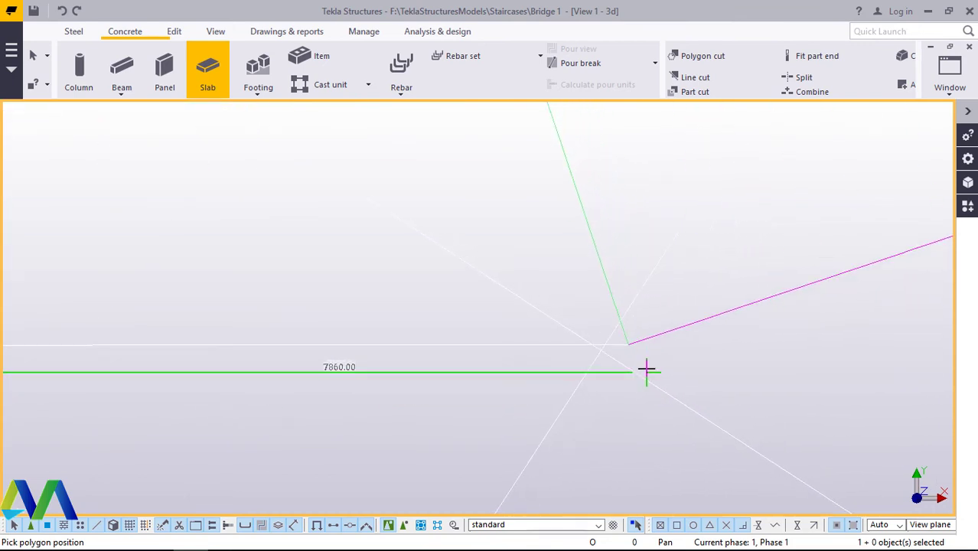
pyautogui.click(630, 348)
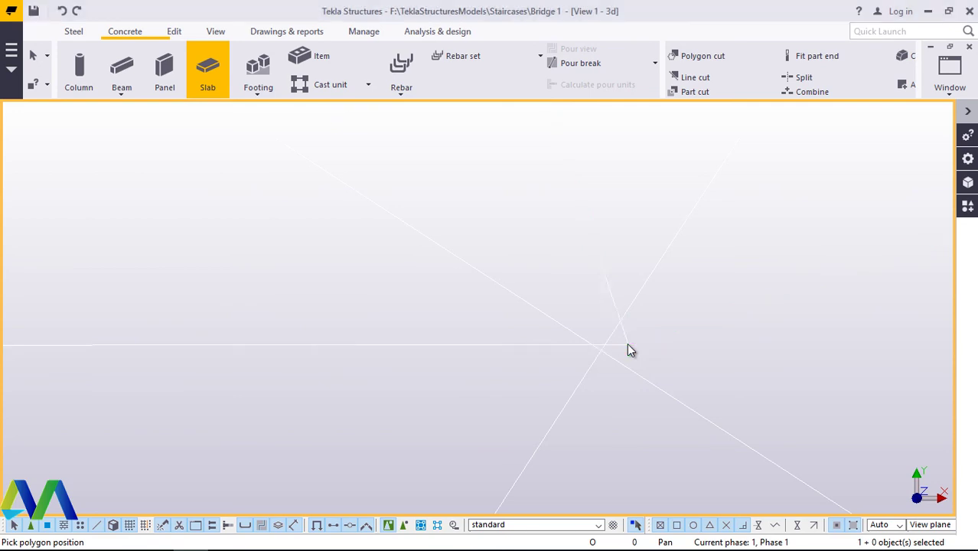
# Step: Dismiss the work-area warning, end slab creation and bring up the View tools
pyautogui.click(459, 304)
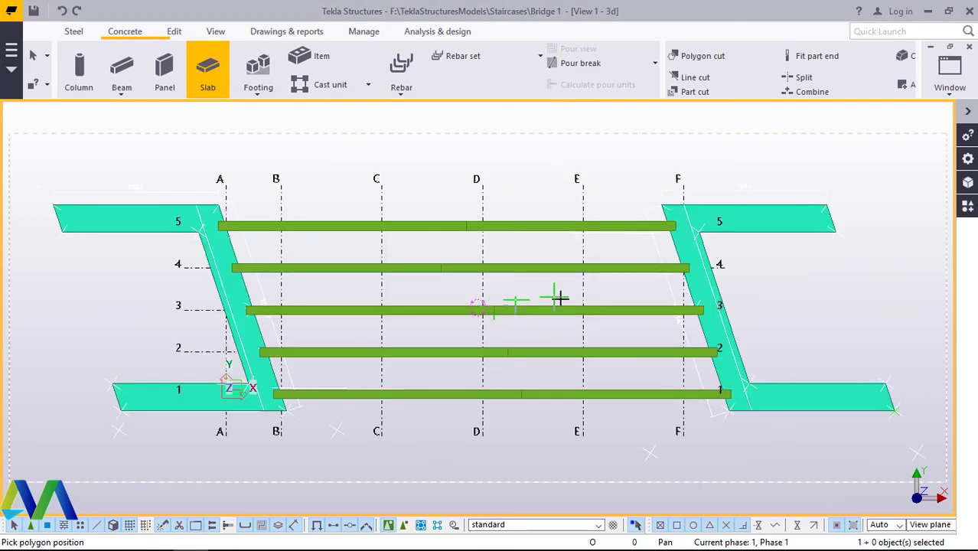
pyautogui.scroll(1, 755, 404)
pyautogui.rightClick(762, 305)
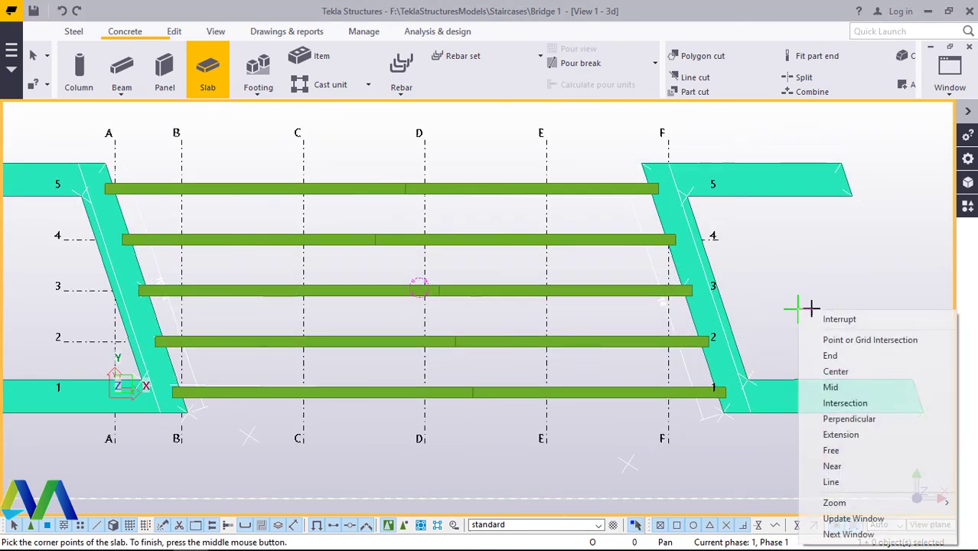
pyautogui.click(819, 319)
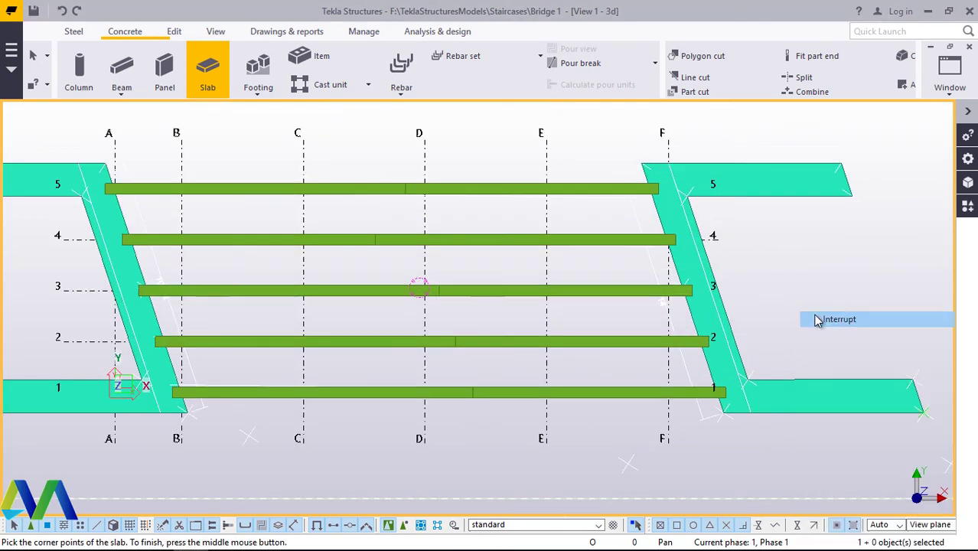
pyautogui.click(217, 34)
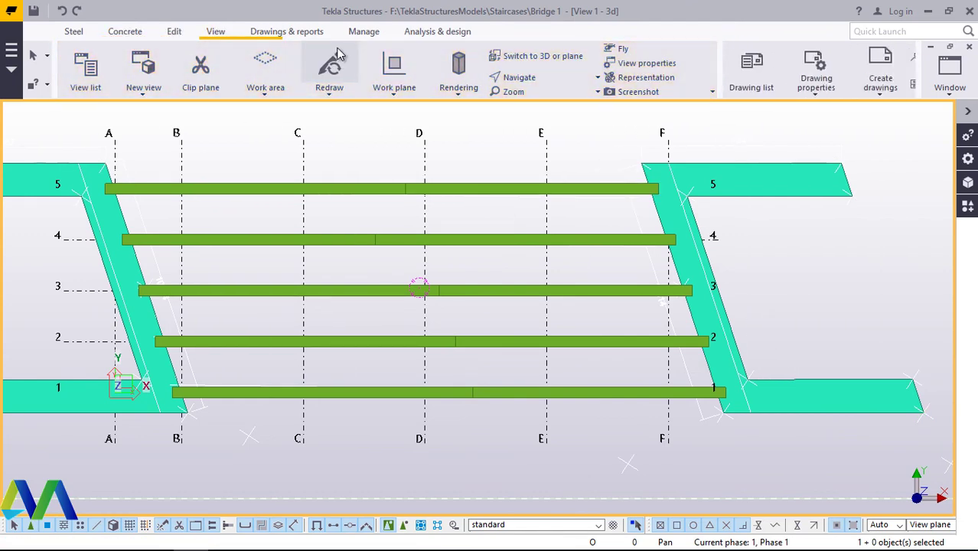
# Step: Switch to 3D perspective and orbit to see the girders spanning between the supports
pyautogui.click(543, 57)
pyautogui.scroll(8, 340, 314)
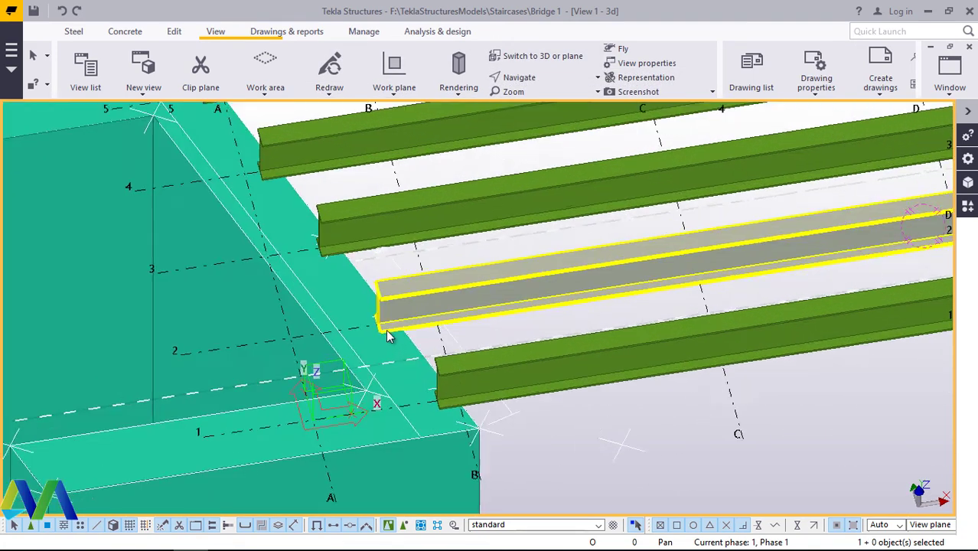
pyautogui.click(519, 77)
pyautogui.click(526, 151)
pyautogui.keyDown('ctrl'); pyautogui.moveTo(425, 416); pyautogui.dragTo(313, 261, button='middle'); pyautogui.keyUp('ctrl')
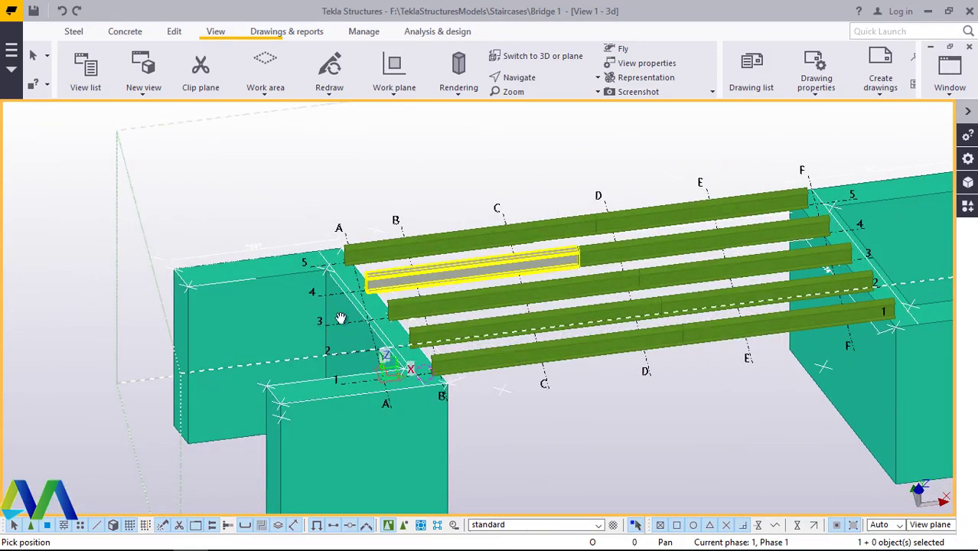
pyautogui.scroll(-5, 201, 285)
pyautogui.keyDown('ctrl'); pyautogui.moveTo(202, 285); pyautogui.dragTo(683, 281, button='middle'); pyautogui.keyUp('ctrl')
pyautogui.keyDown('ctrl'); pyautogui.moveTo(734, 233); pyautogui.dragTo(411, 322, button='middle'); pyautogui.keyUp('ctrl')
pyautogui.scroll(5, 411, 322)
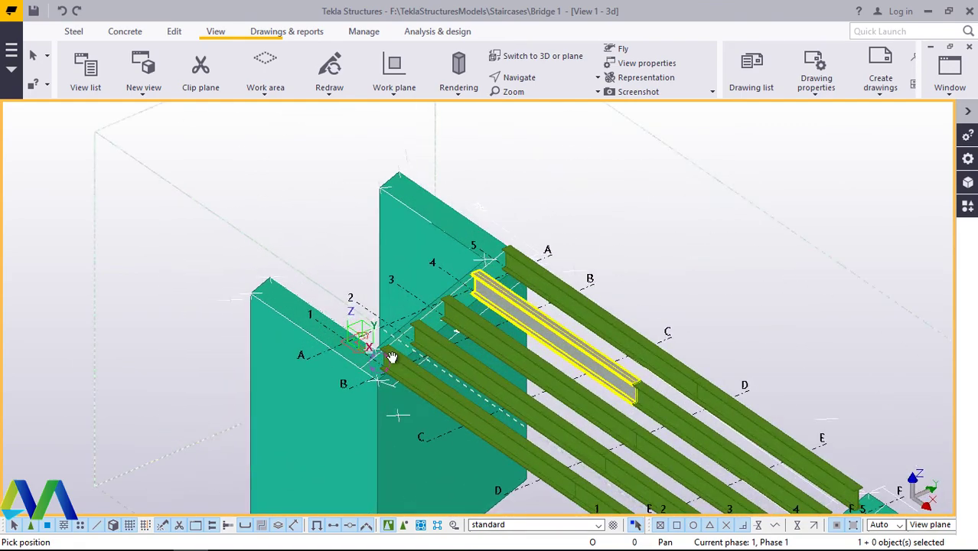
# Step: Change the navigation mode and orbit to a near side elevation of the girders
pyautogui.click(307, 167)
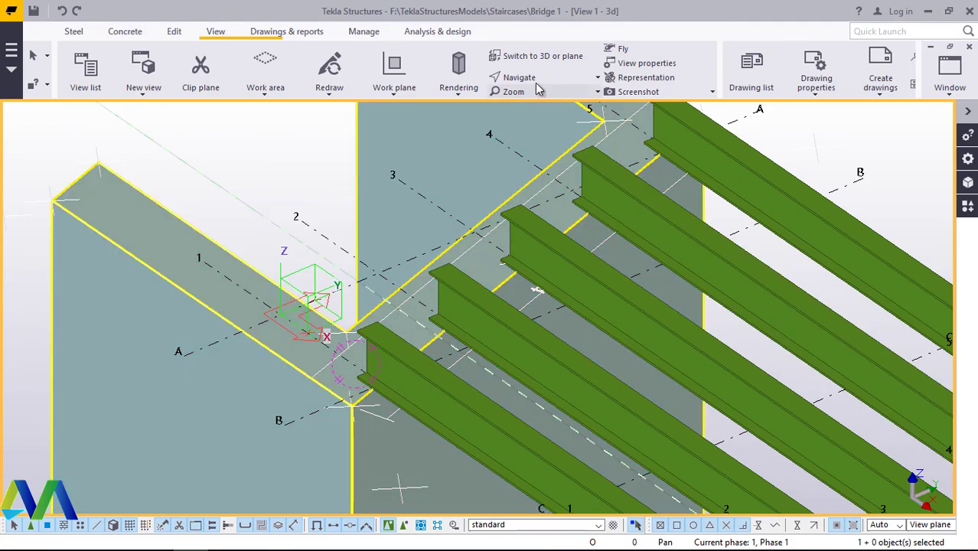
pyautogui.click(534, 79)
pyautogui.click(538, 104)
pyautogui.keyDown('ctrl'); pyautogui.moveTo(565, 283); pyautogui.dragTo(437, 470, button='middle'); pyautogui.keyUp('ctrl')
pyautogui.scroll(5, 437, 470)
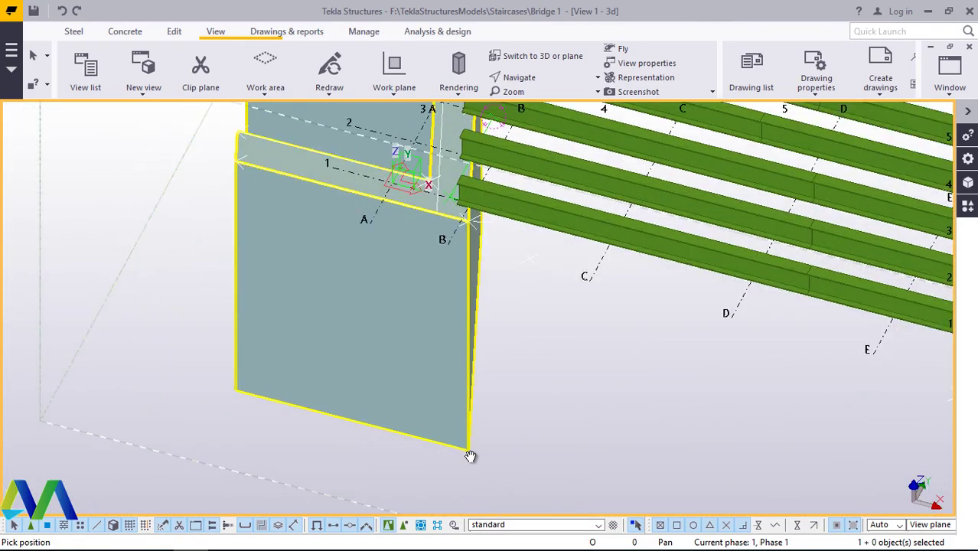
pyautogui.scroll(-5, 478, 433)
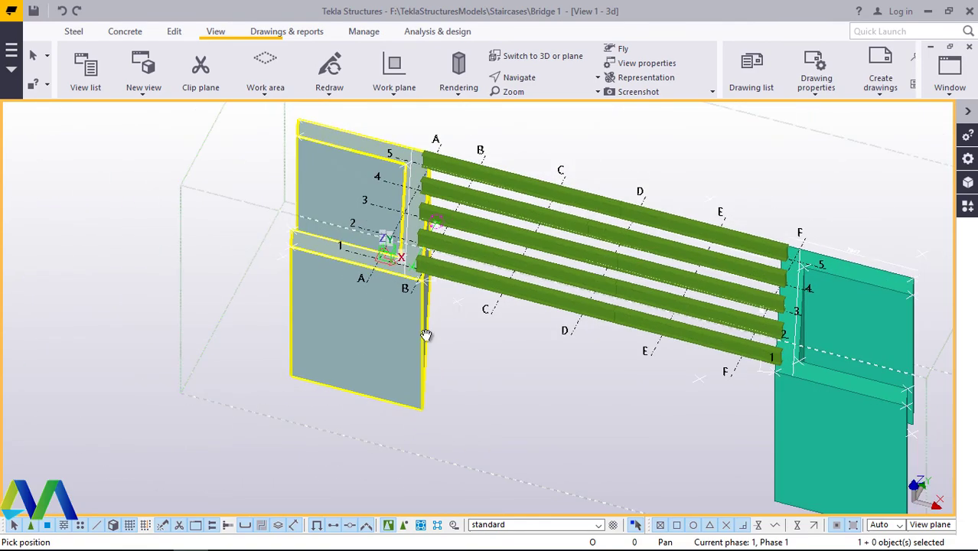
pyautogui.keyDown('ctrl'); pyautogui.moveTo(448, 317); pyautogui.dragTo(509, 317, button='middle'); pyautogui.keyUp('ctrl')
pyautogui.scroll(3, 288, 245)
pyautogui.keyDown('ctrl'); pyautogui.moveTo(288, 245); pyautogui.dragTo(628, 237, button='middle'); pyautogui.keyUp('ctrl')
pyautogui.scroll(5, 287, 245)
pyautogui.rightClick(323, 203)
pyautogui.click(345, 214)
pyautogui.scroll(-5, 323, 273)
pyautogui.click(513, 78)
pyautogui.click(571, 160)
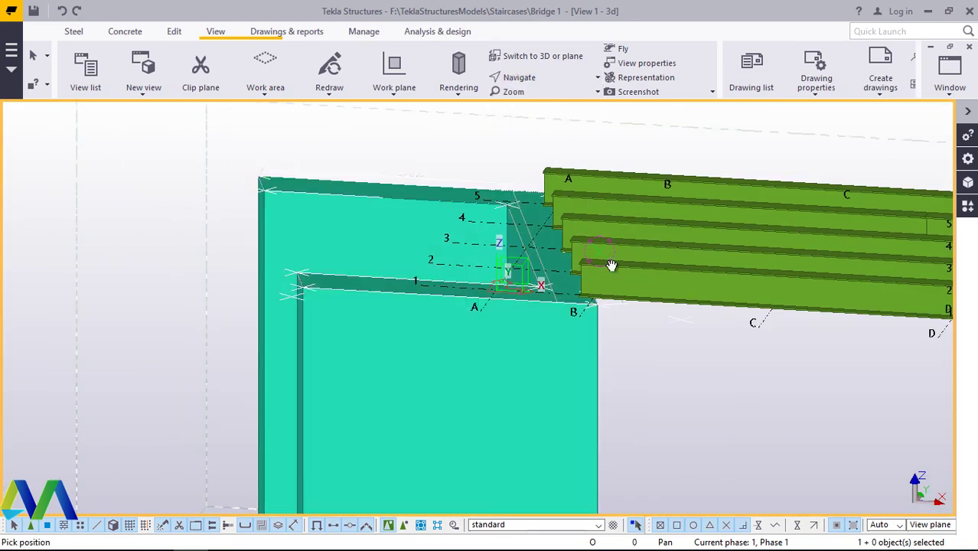
pyautogui.keyDown('ctrl'); pyautogui.moveTo(617, 273); pyautogui.dragTo(497, 238, button='middle'); pyautogui.keyUp('ctrl')
pyautogui.scroll(3, 525, 219)
pyautogui.scroll(10, 463, 310)
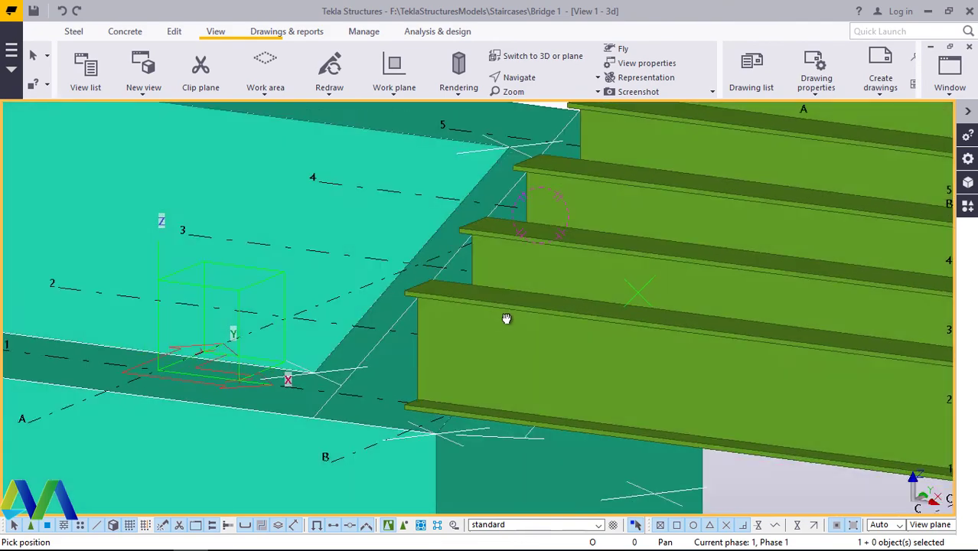
pyautogui.keyDown('ctrl'); pyautogui.moveTo(506, 318); pyautogui.dragTo(476, 306, button='middle'); pyautogui.keyUp('ctrl')
pyautogui.rightClick(444, 201)
pyautogui.click(480, 215)
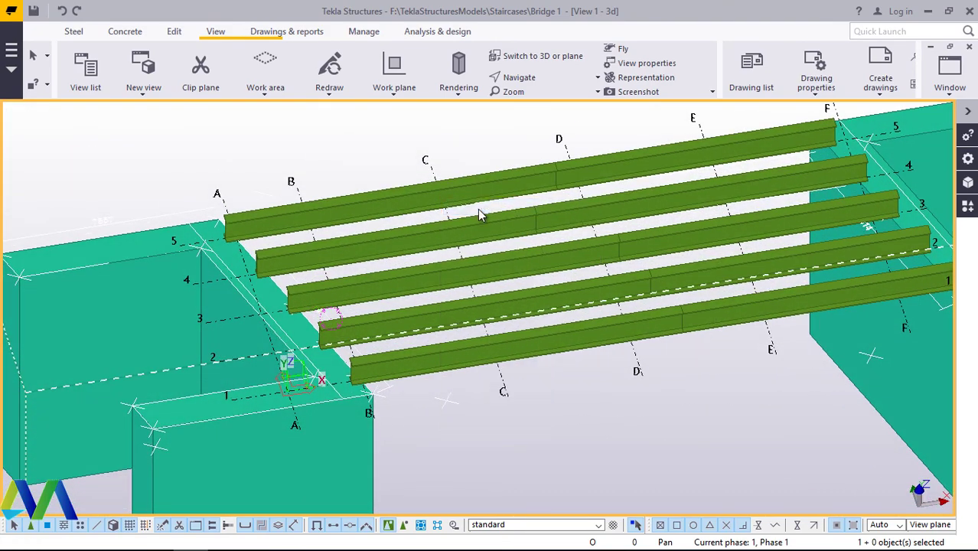